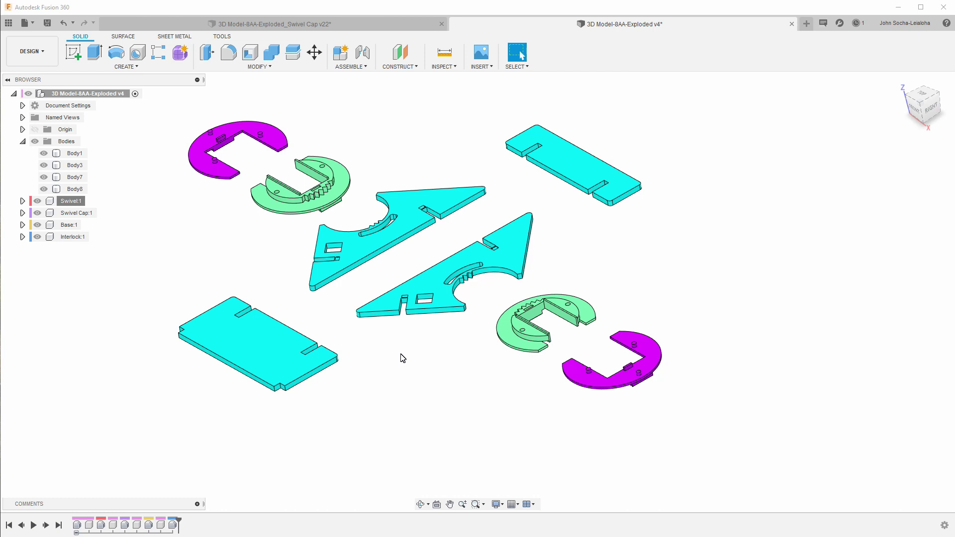
- Examine the parts of the exploded model from above and from below
left_click(405, 225)
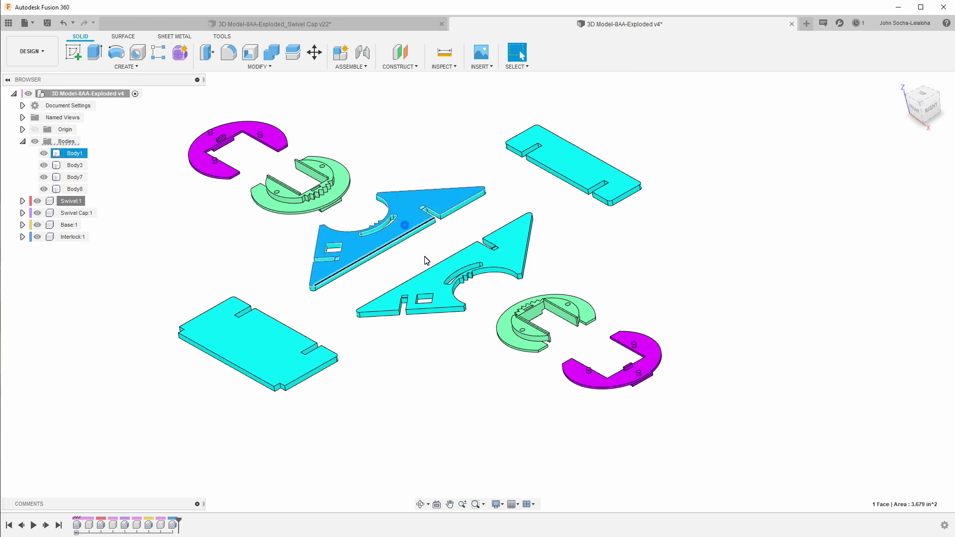
left_click(465, 372)
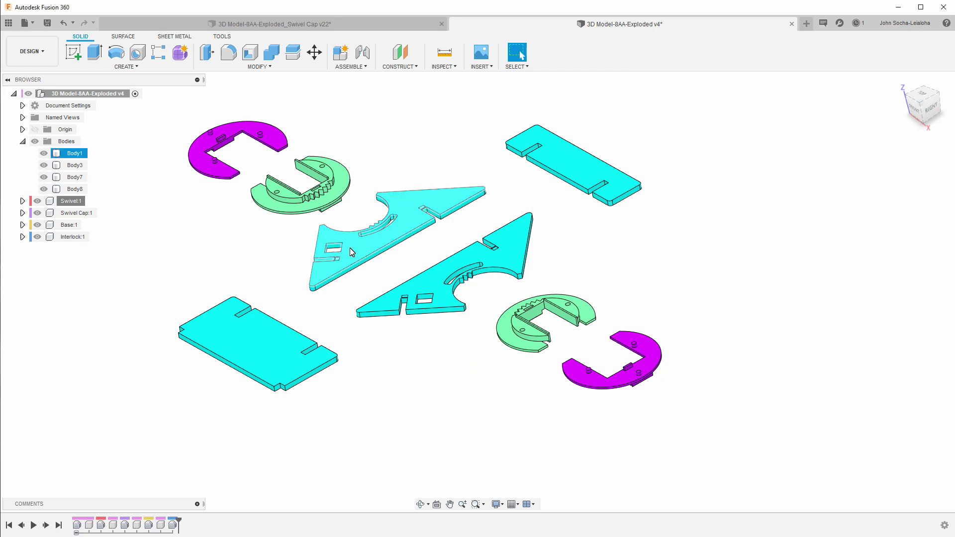
middle_click_drag(419, 359, 542, 401, "shift")
left_click(573, 374)
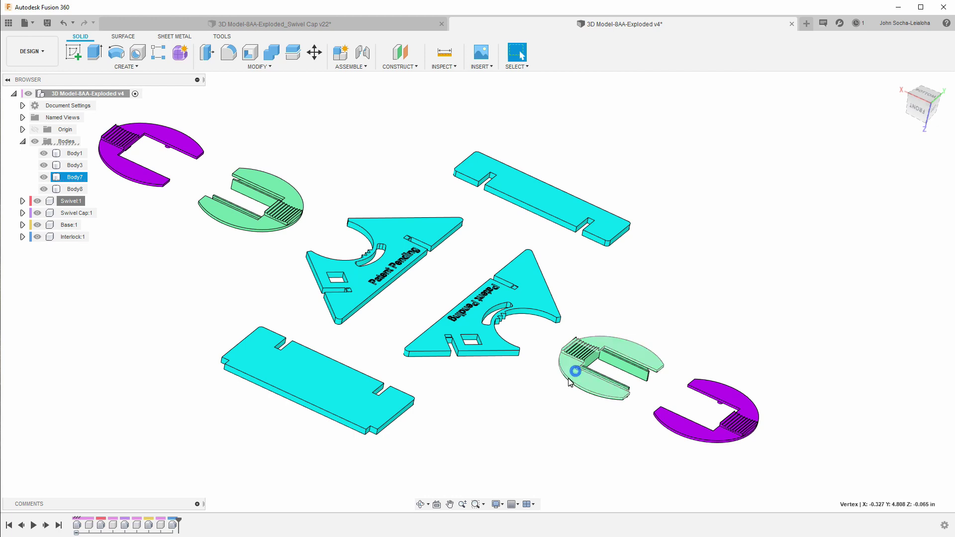
left_click(242, 221)
left_click(540, 393)
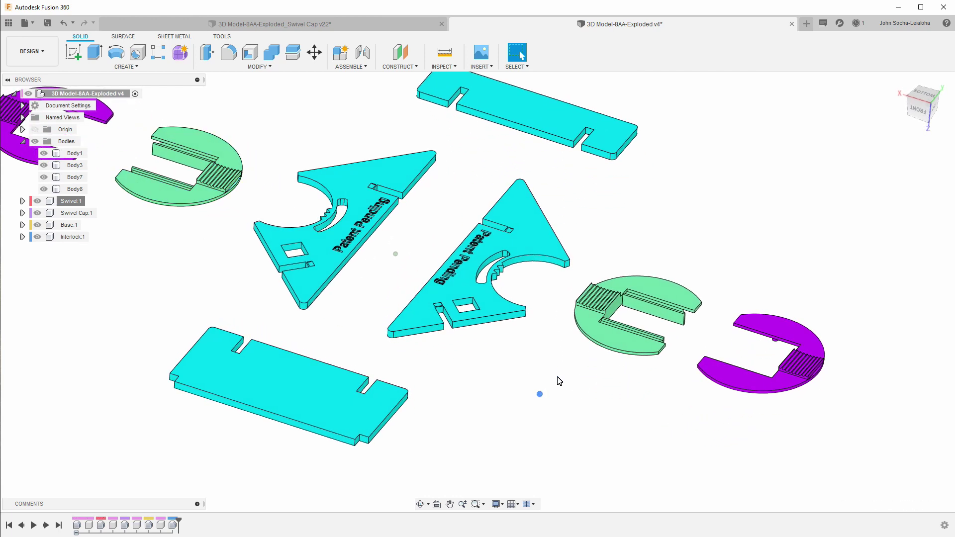
key("F6")
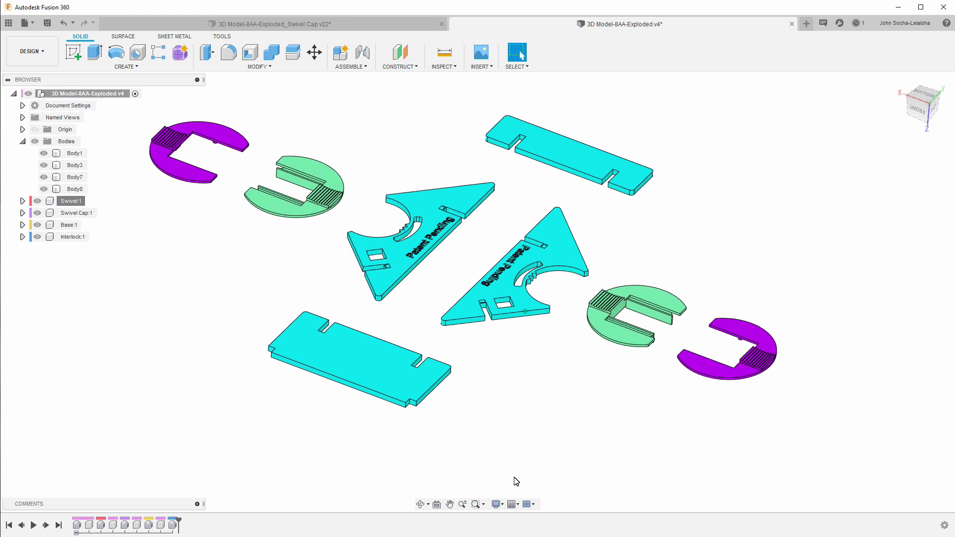
- Highlight Body1, check its available body commands, and highlight the Swivel component to compare body and component entries
left_click(76, 153)
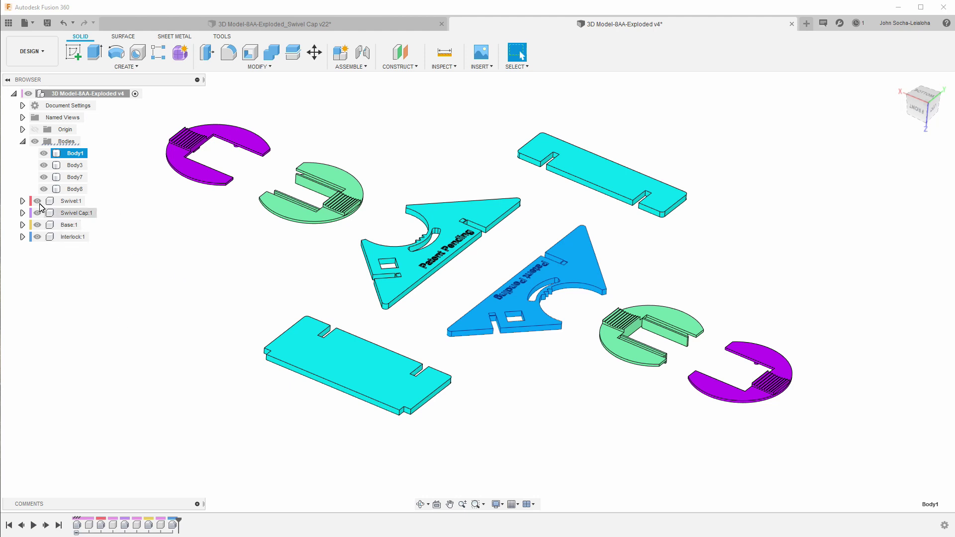
right_click(60, 156)
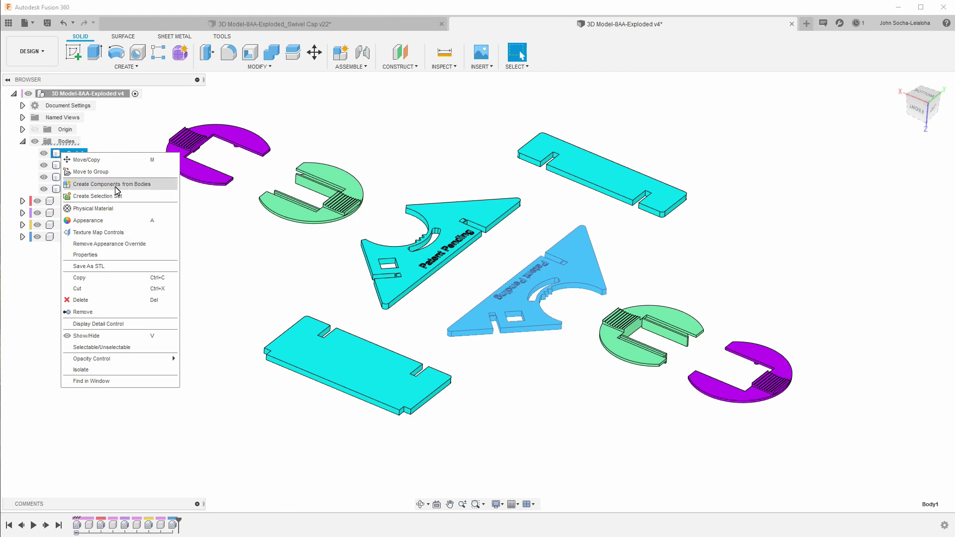
left_click(204, 222)
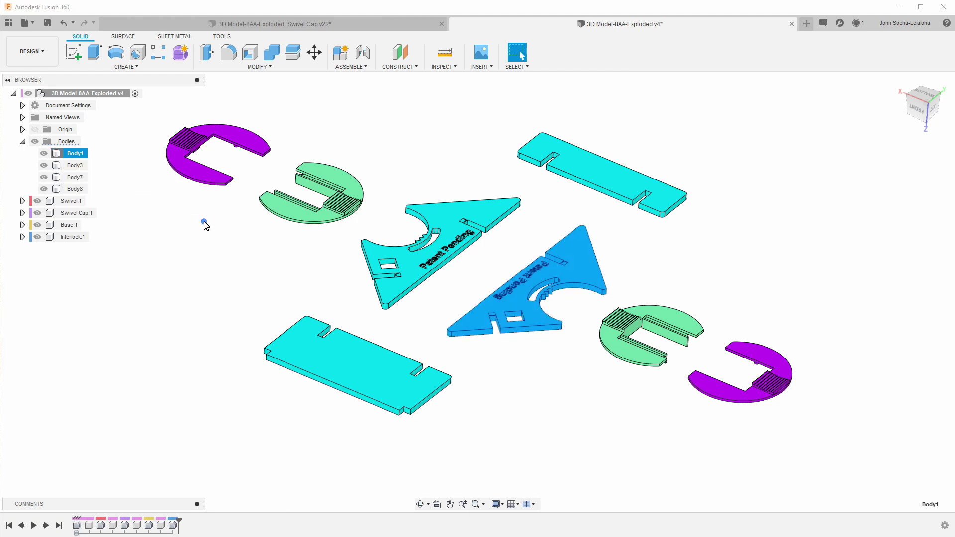
left_click(66, 204)
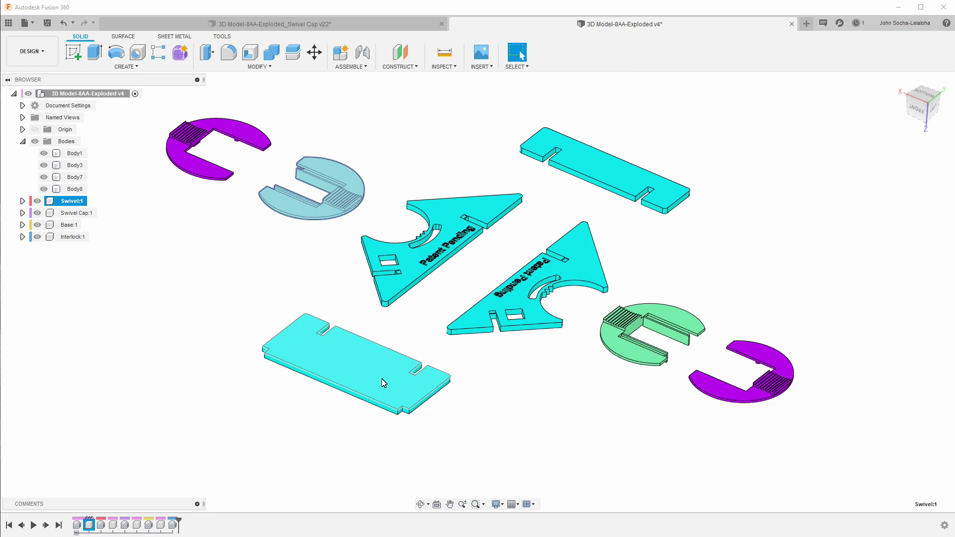
scroll(383, 383, "up", 3)
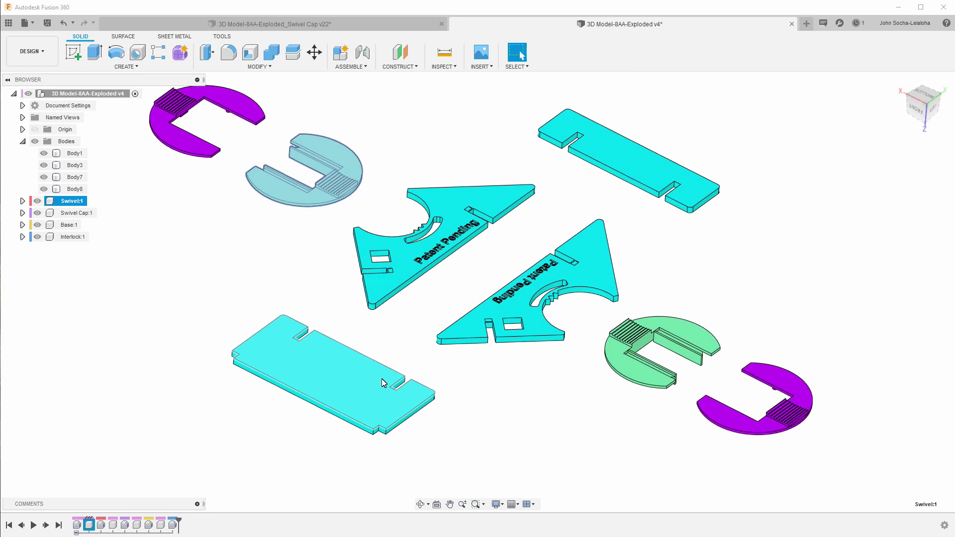
left_click(294, 278)
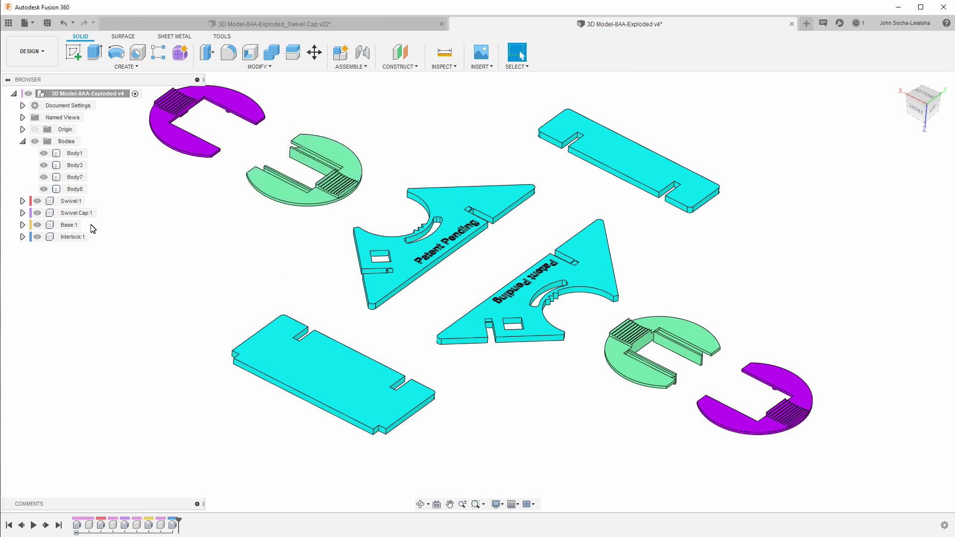
- Isolate the Swivel component so all other bodies and components are hidden
left_click(69, 203)
double_click(68, 202)
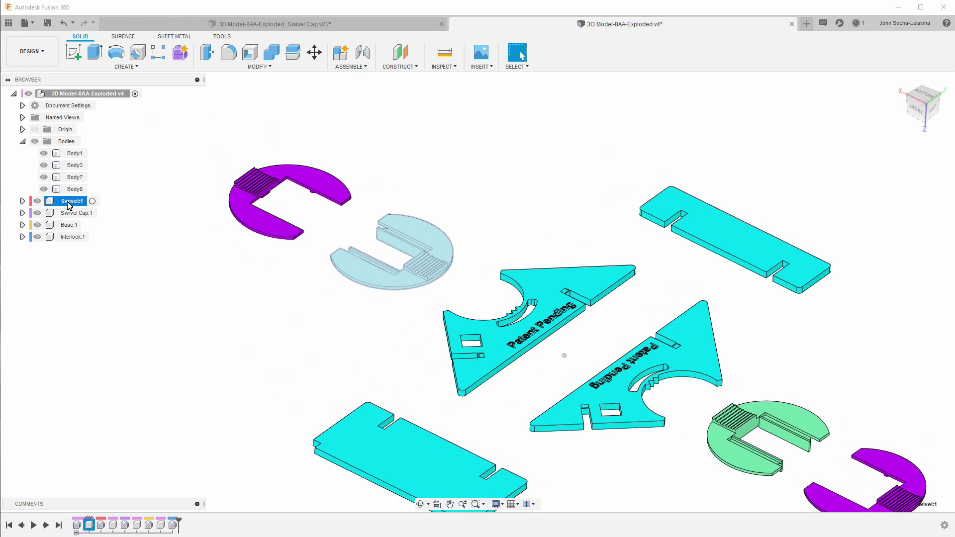
right_click(77, 201)
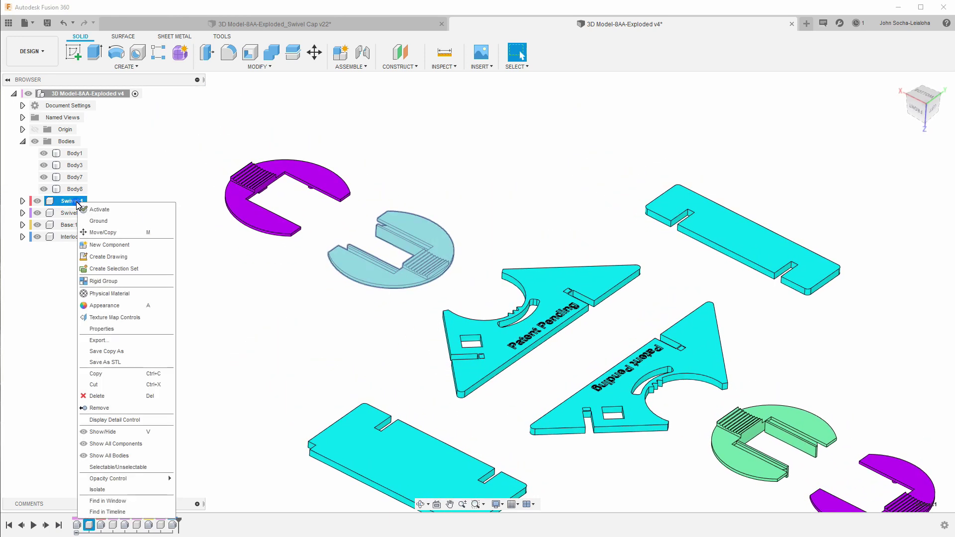
left_click(120, 490)
left_click(342, 359)
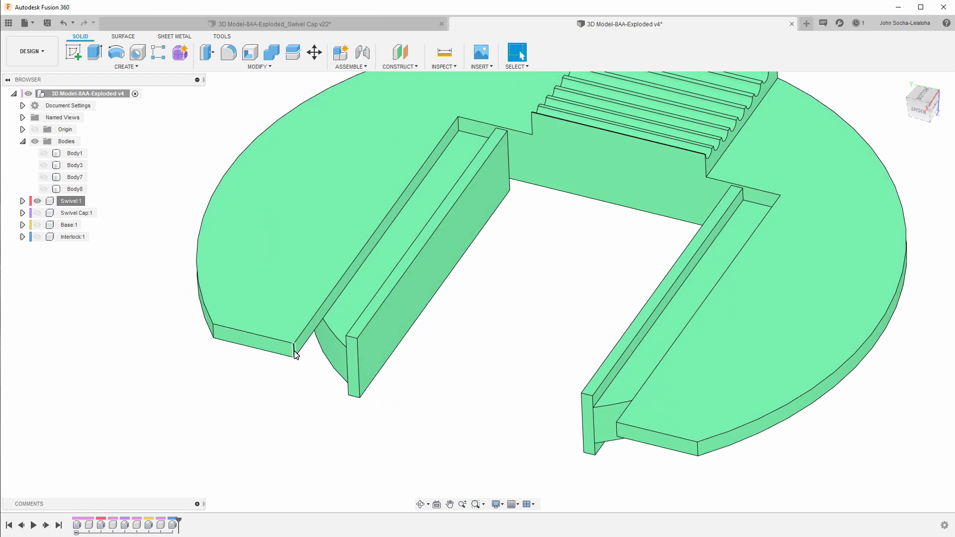
- Examine the isolated swivel's sharp end corners, thin side walls and row of ribbed grooves up close
scroll(284, 396, "up", 3)
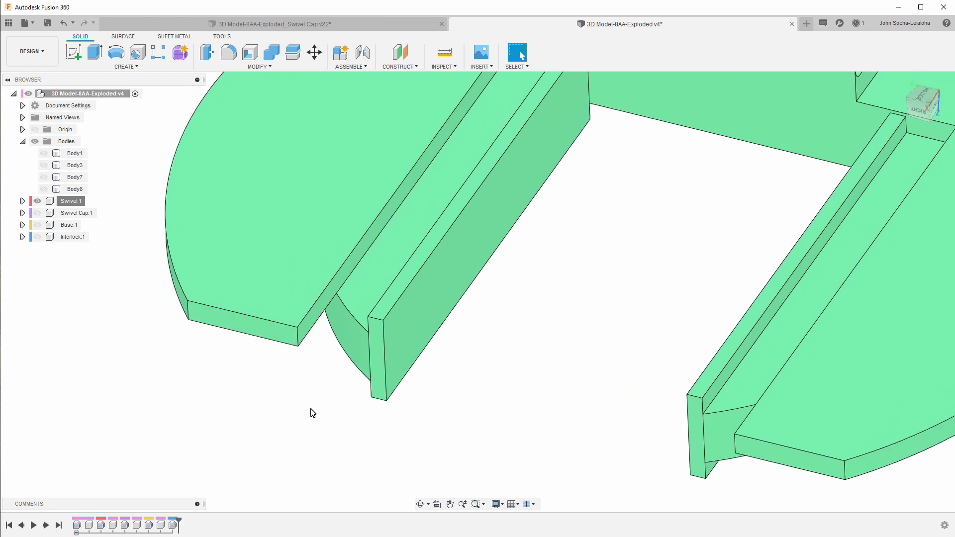
key("F6")
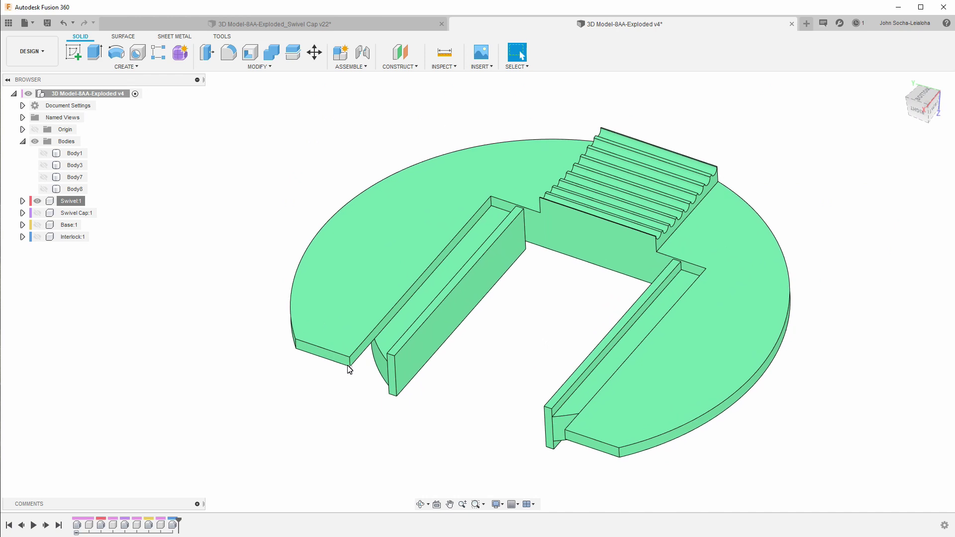
scroll(354, 381, "up", 2)
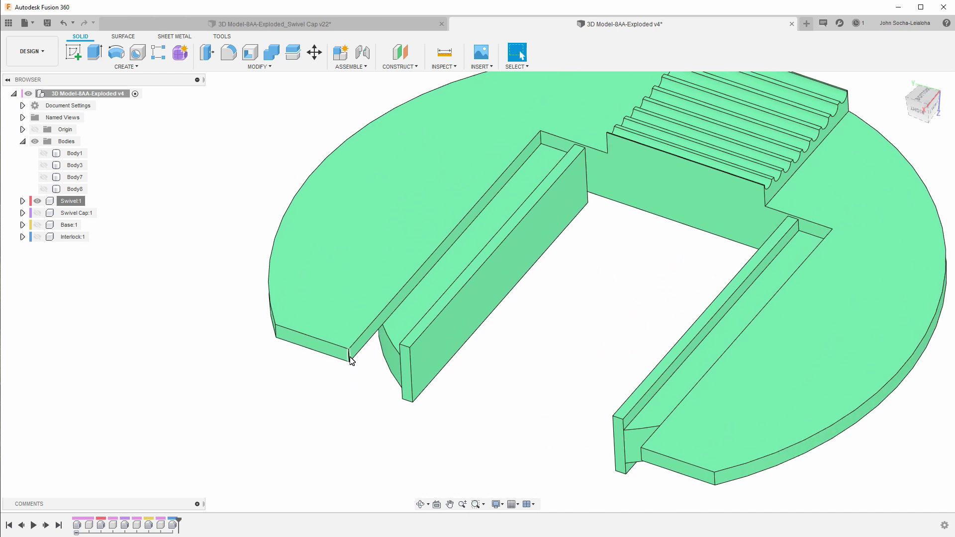
left_click(351, 361)
scroll(368, 434, "up", 1)
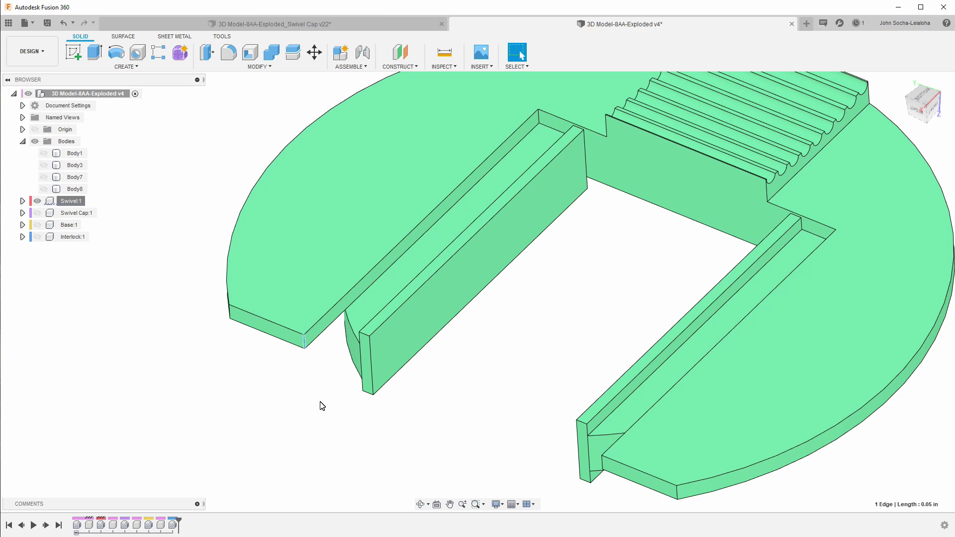
scroll(322, 406, "down", 2)
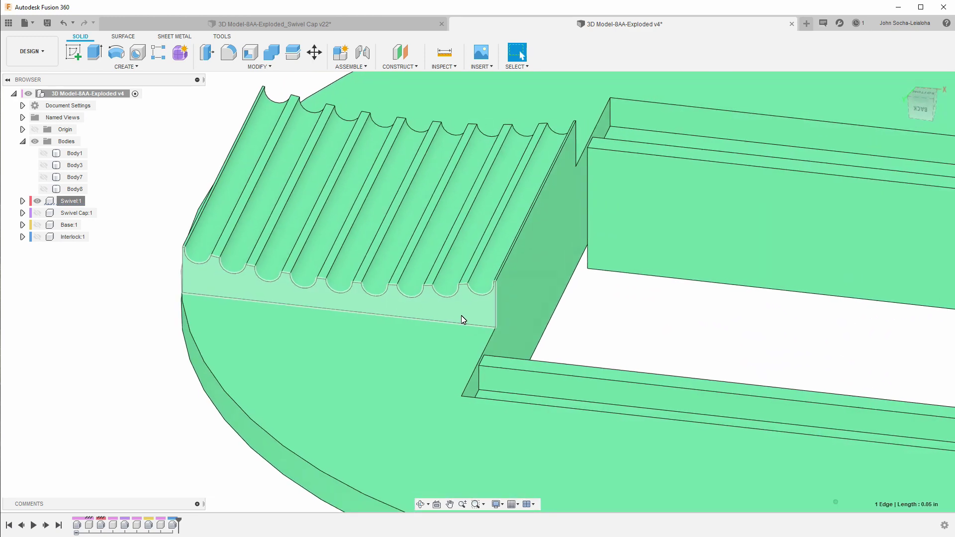
middle_click_drag(463, 319, 497, 278, "shift")
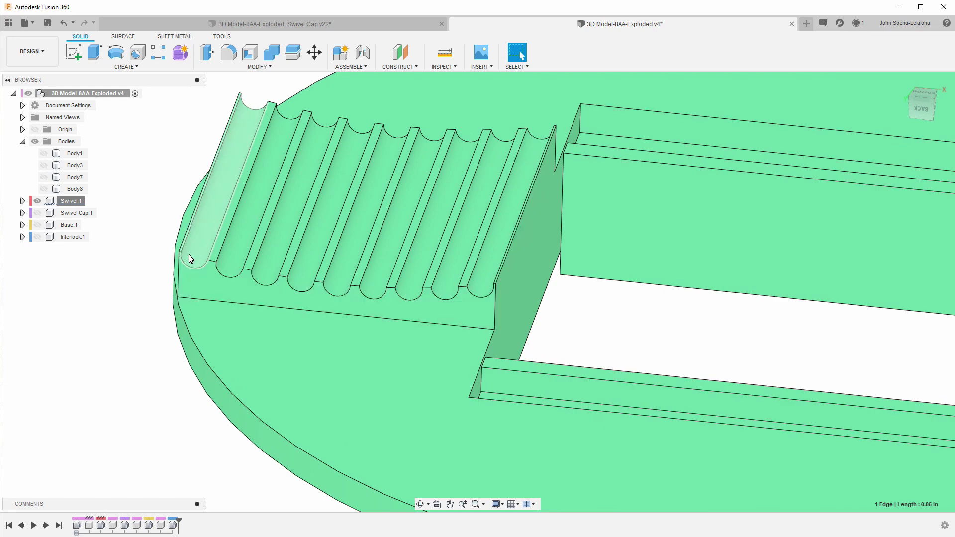
middle_click_drag(444, 287, 617, 305, "shift")
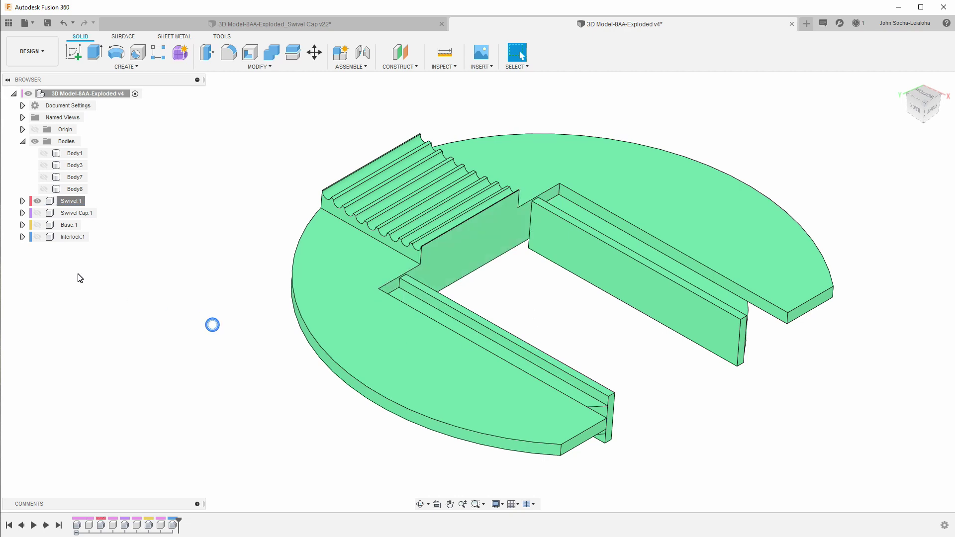
right_click(61, 203)
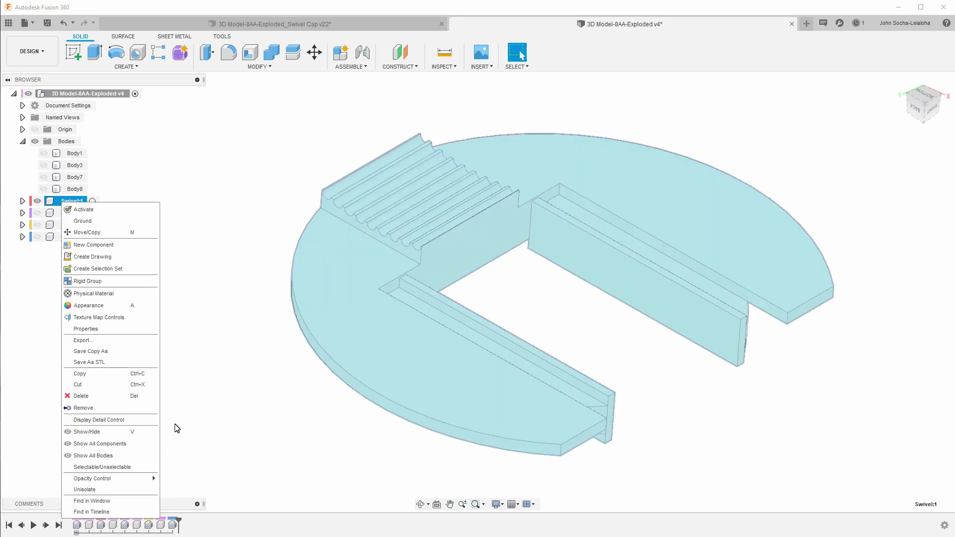
left_click(95, 341)
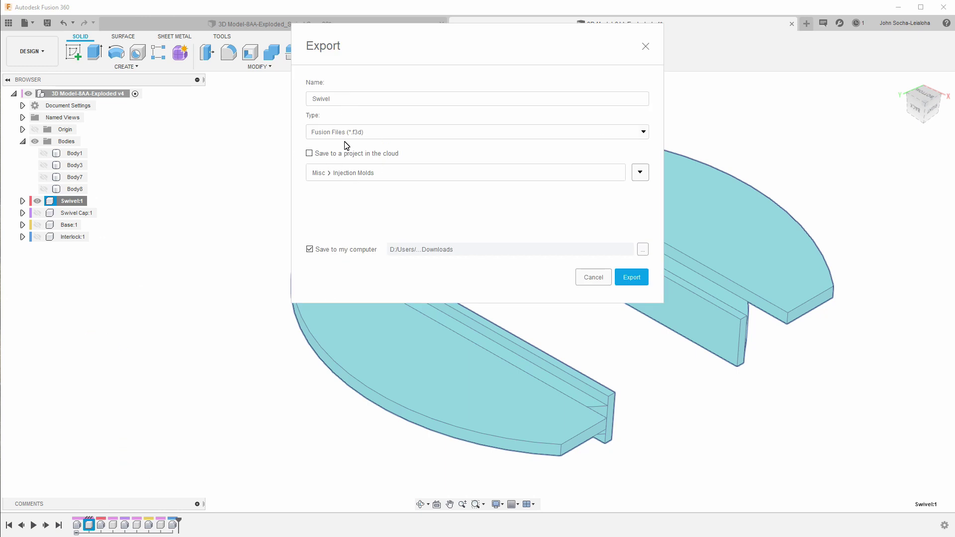
left_click(603, 280)
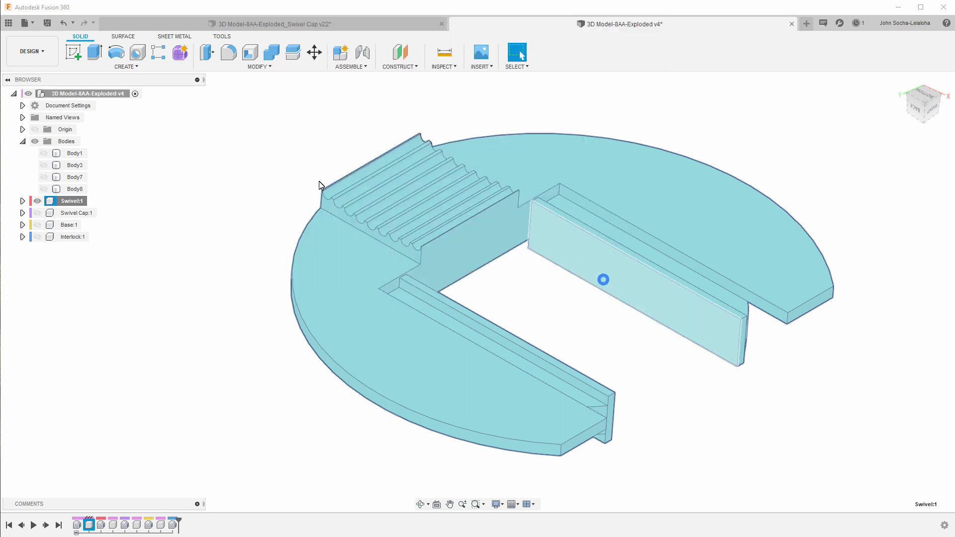
- Open the 3D Model-8AA-Exploded_Swivel design from the Injection Molds folder
left_click(7, 24)
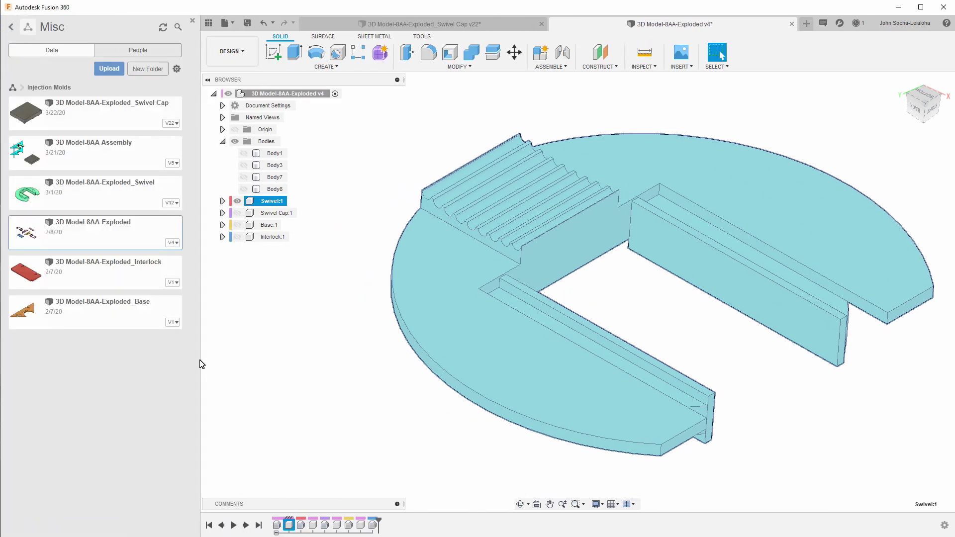
left_click(72, 198)
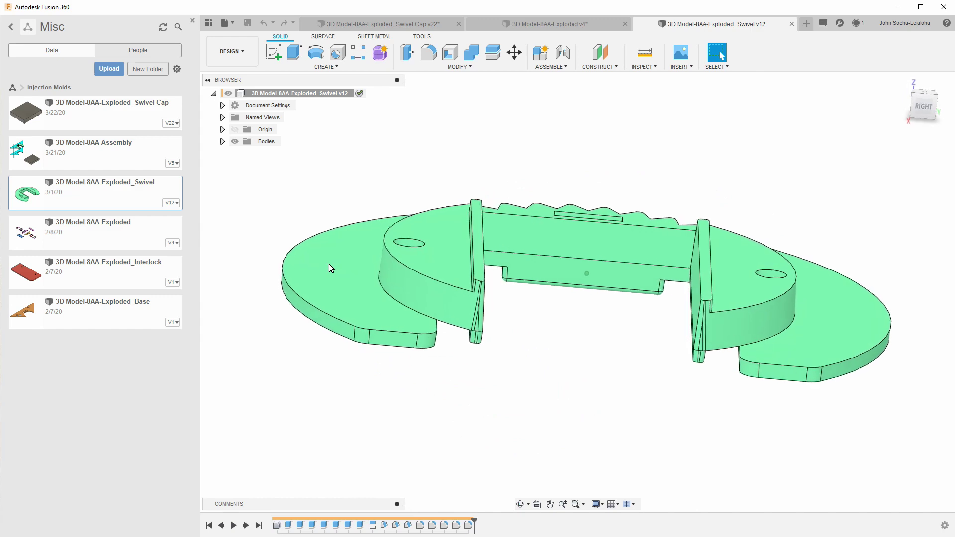
left_click(191, 22)
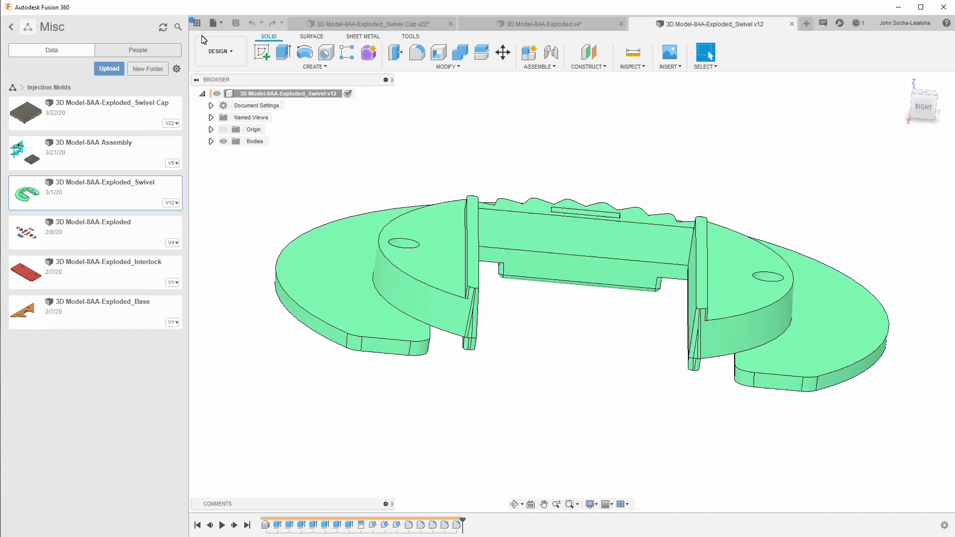
- Roll the swivel's design history back to just after its first feature
middle_click_drag(432, 366, 418, 442, "shift")
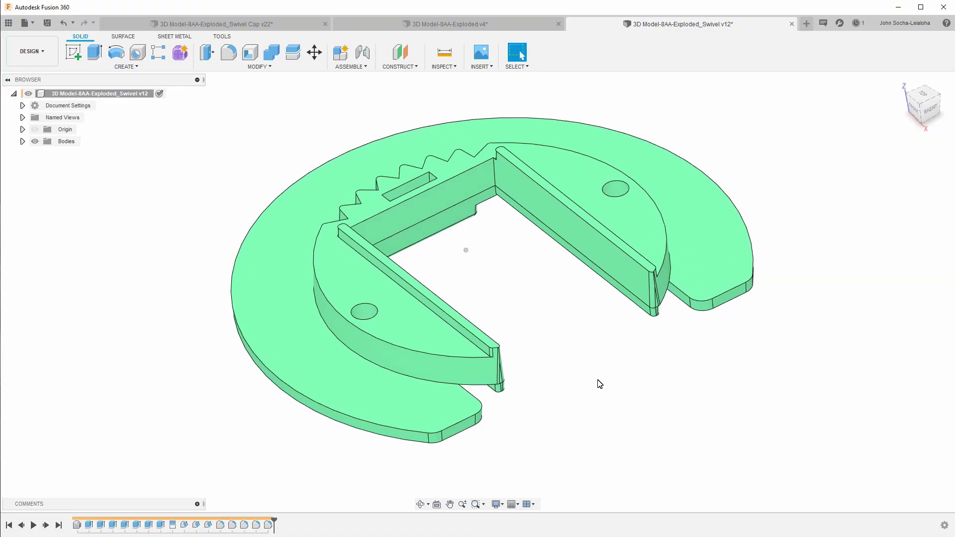
left_click_drag(274, 520, 80, 521)
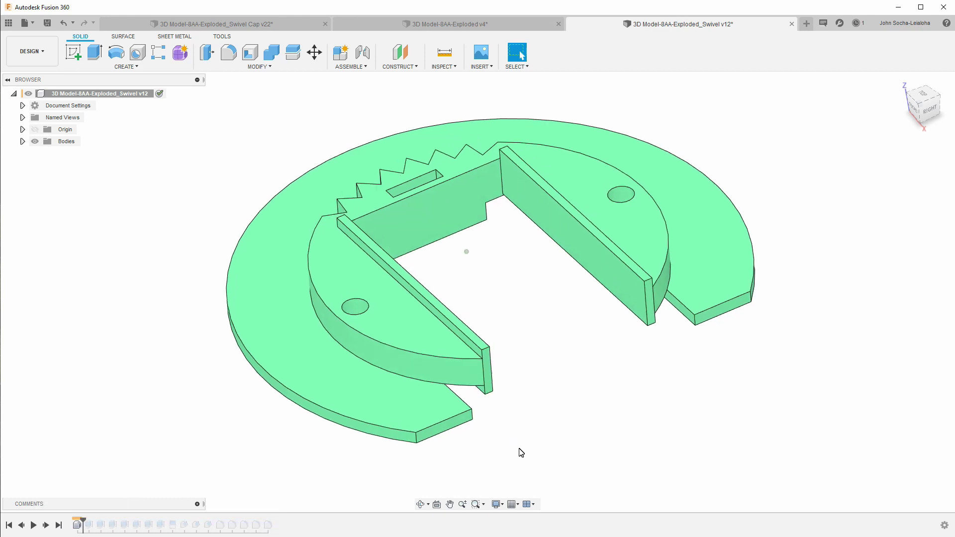
middle_click_drag(520, 457, 514, 463, "shift")
scroll(511, 460, "down", 4)
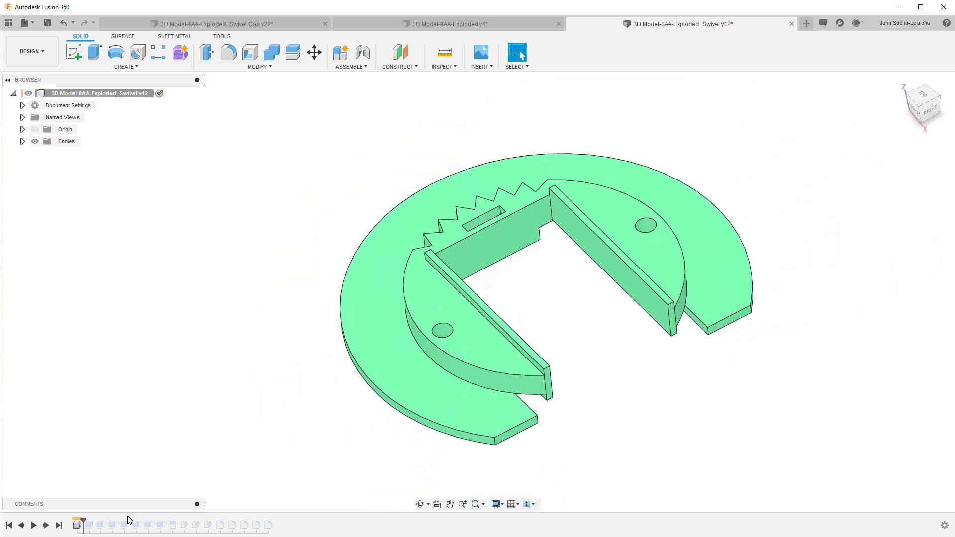
- Compare the side wall before and after Extrude1, and advance the design history to just after Extrude2
left_click_drag(83, 521, 95, 522)
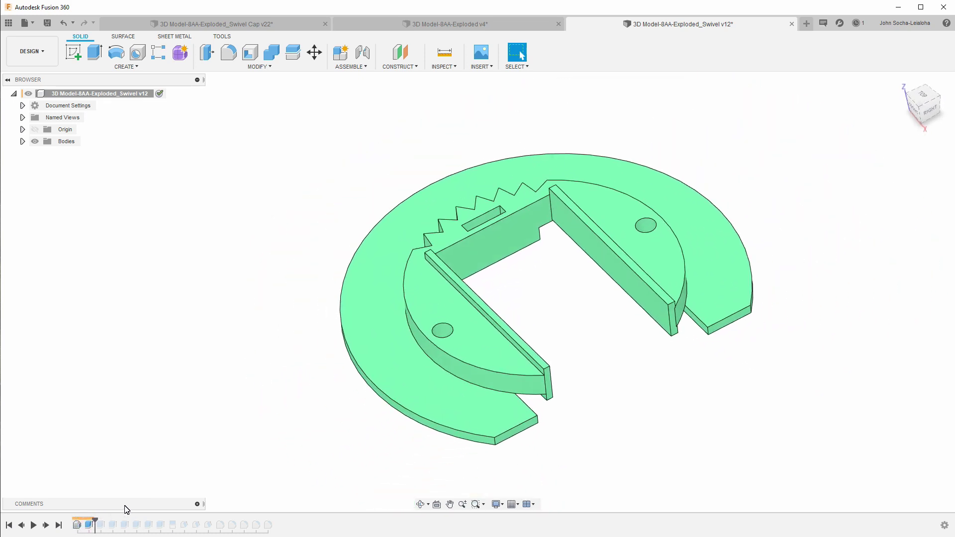
left_click(90, 527)
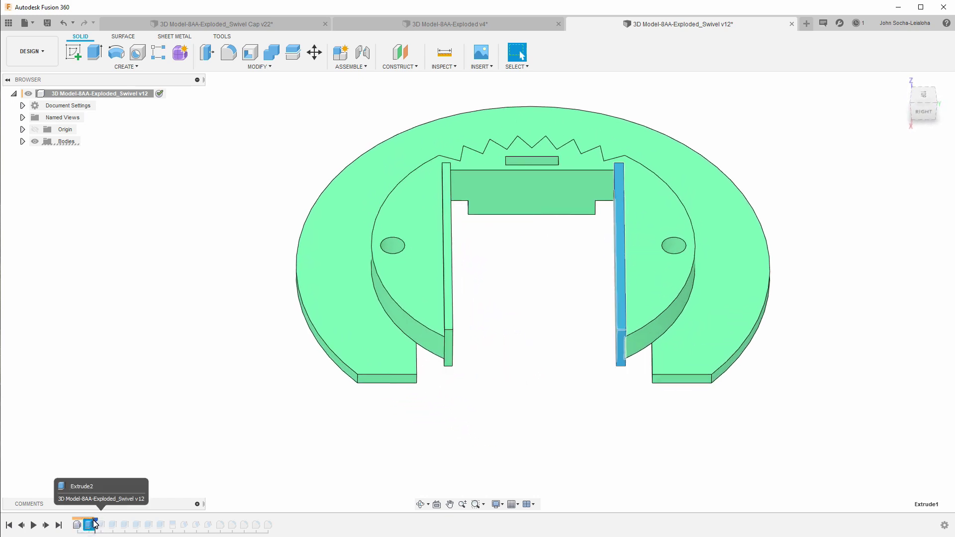
left_click_drag(95, 522, 83, 522)
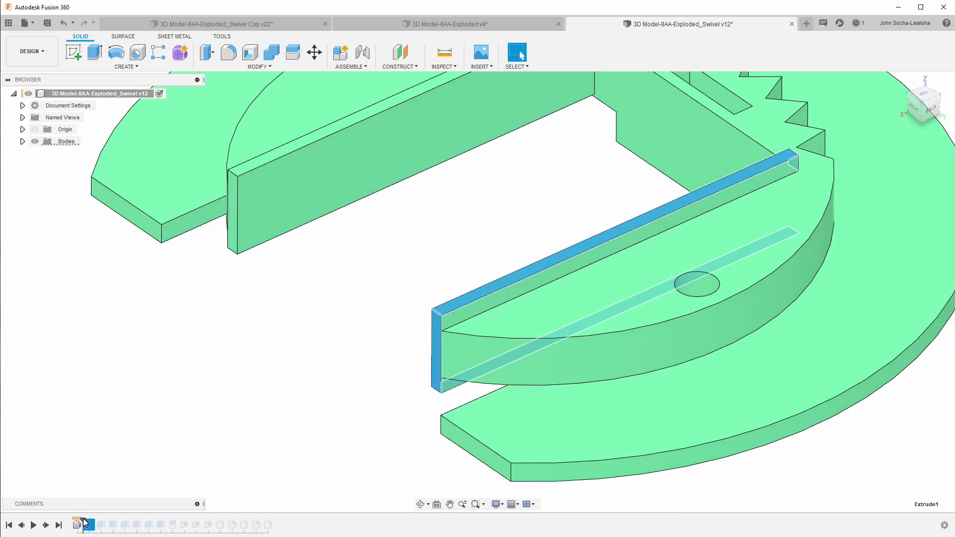
left_click_drag(83, 520, 96, 521)
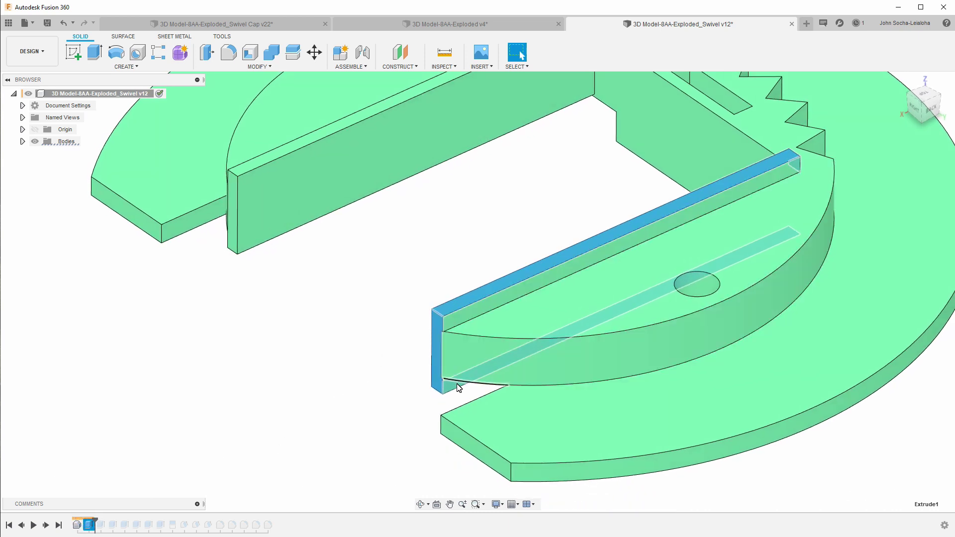
left_click_drag(94, 522, 106, 521)
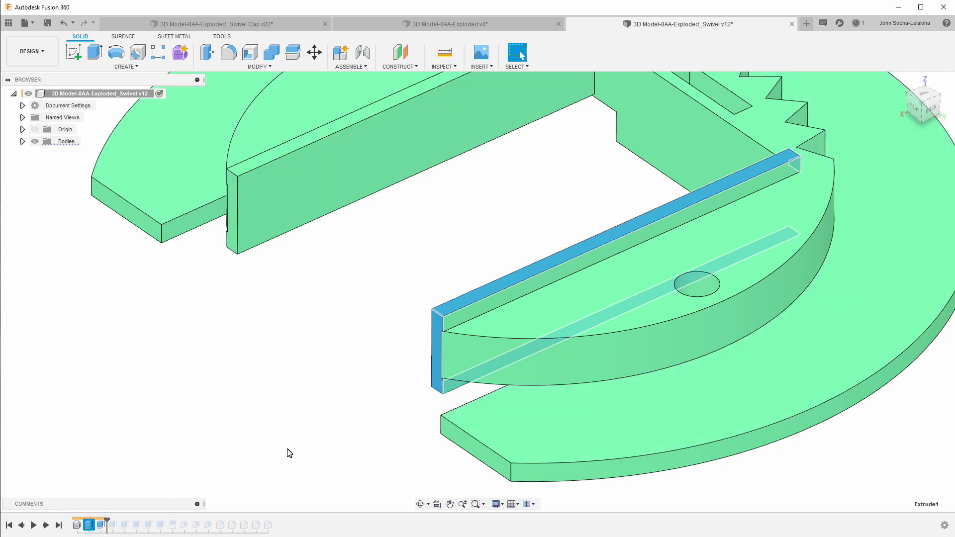
- Advance the design history to just after Extrude3 and inspect both side walls around the swivel's central opening
left_click(345, 373)
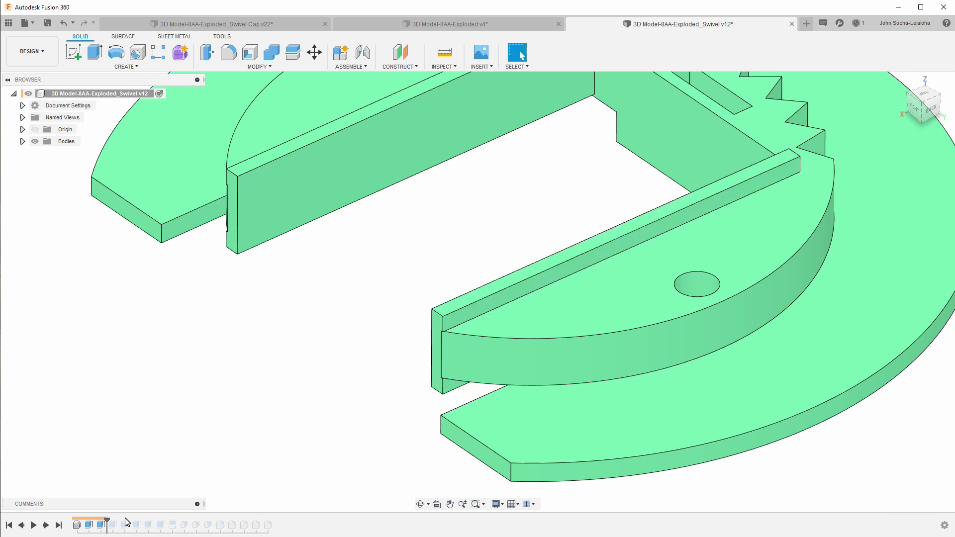
left_click_drag(108, 525, 119, 524)
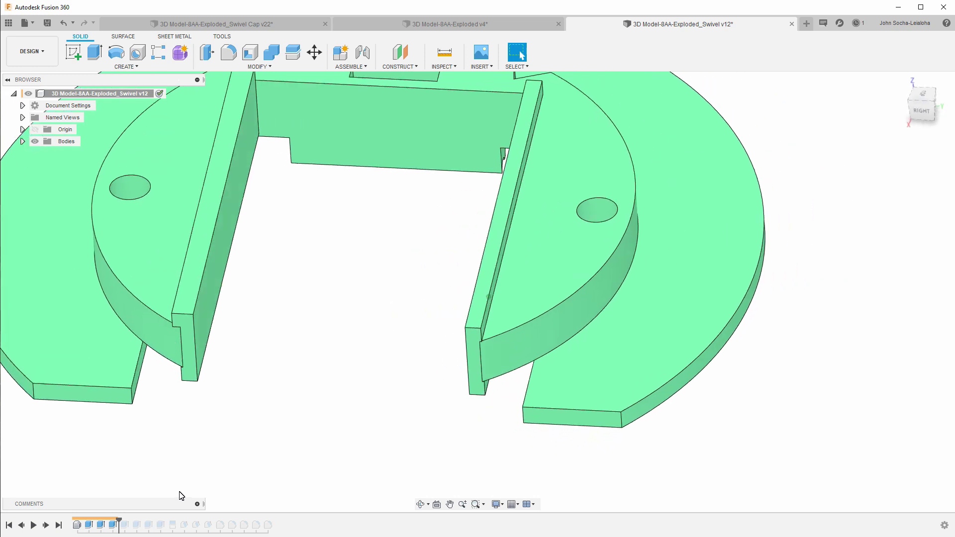
middle_click_drag(179, 493, 322, 366, "shift")
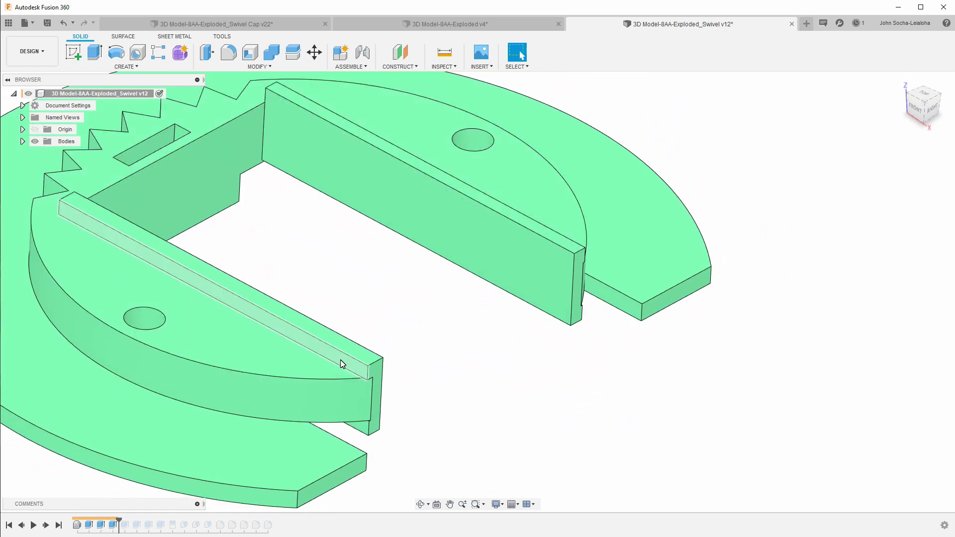
middle_click_drag(394, 392, 250, 280, "shift")
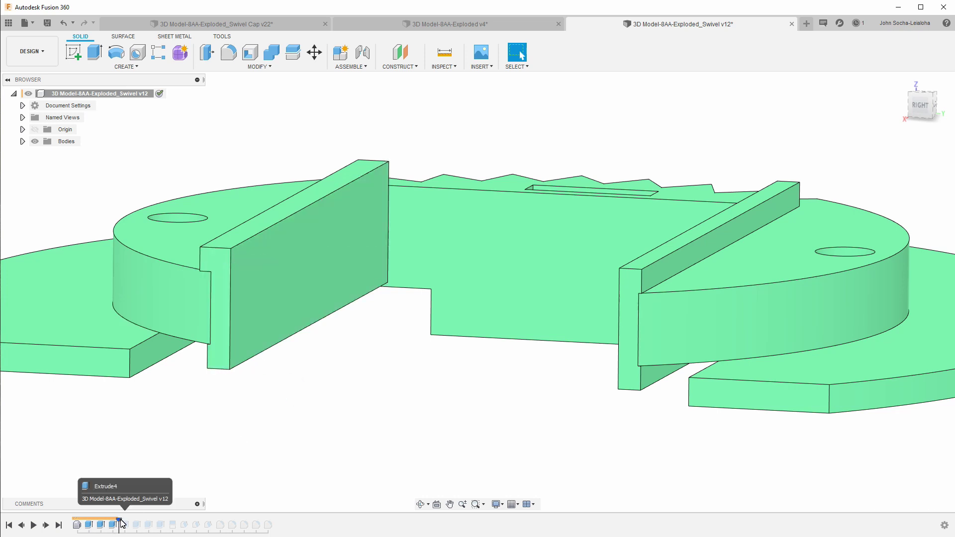
- Advance the design history past Extrude4 to just after Extrude5, checking the ends of the side walls
left_click_drag(120, 522, 131, 523)
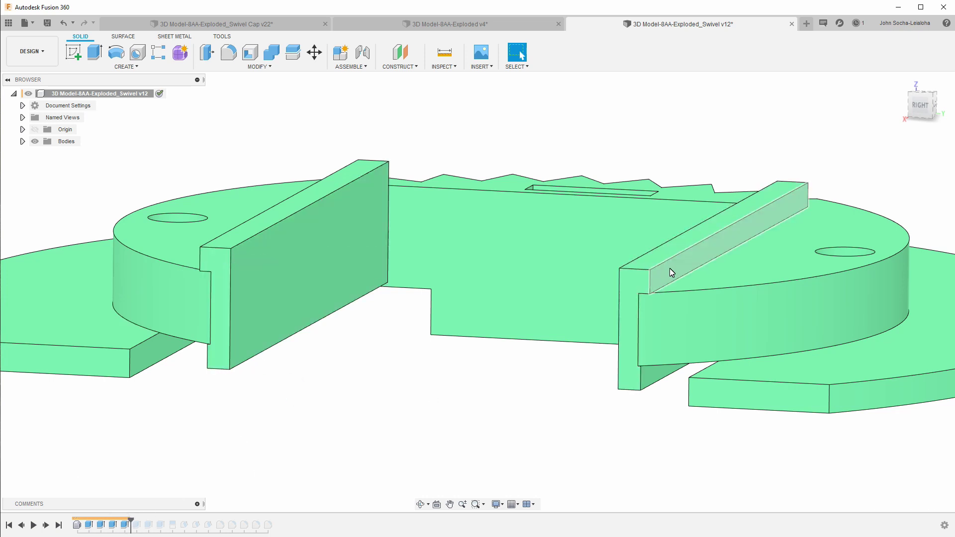
left_click_drag(133, 523, 139, 522)
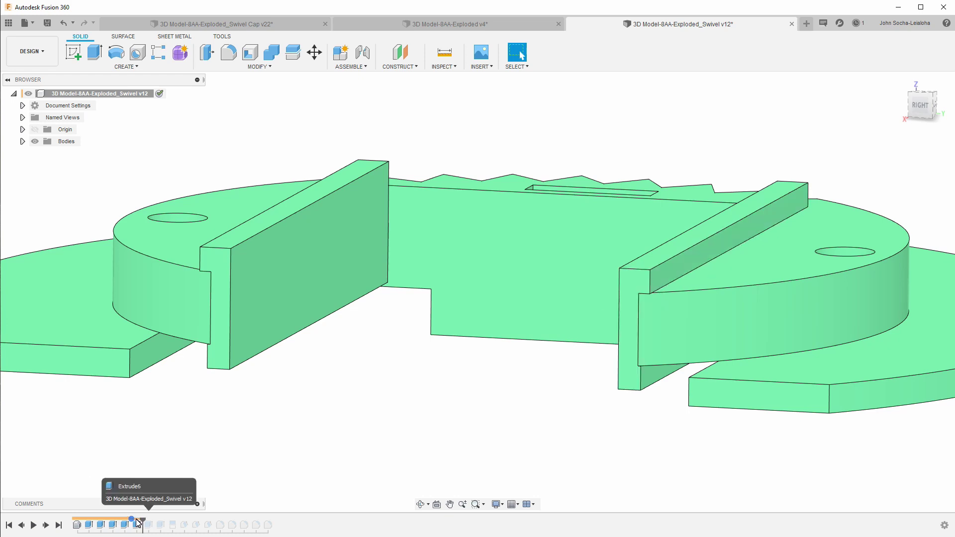
middle_click_drag(621, 298, 428, 481, "shift")
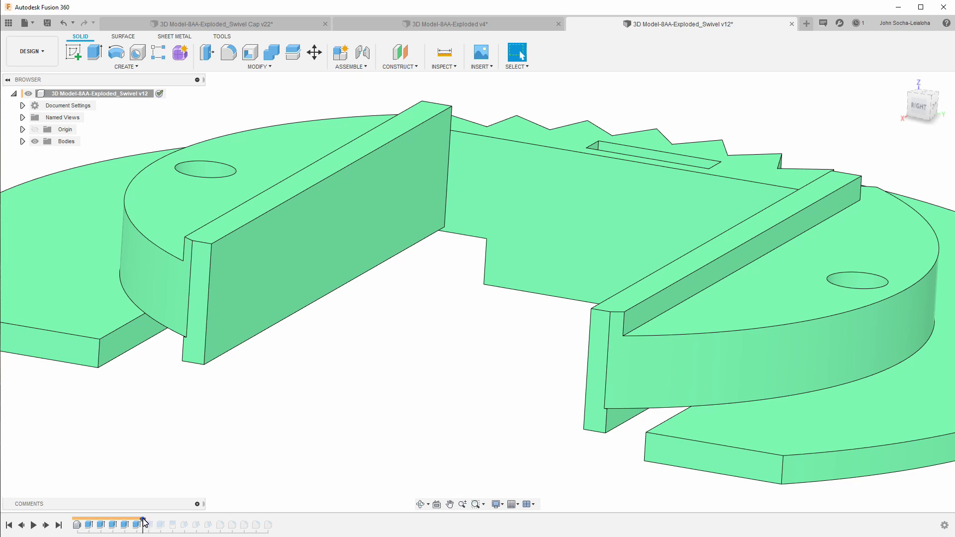
- Roll the design history back to just before Extrude5 and examine the small step at the side wall's end from below
left_click_drag(144, 522, 131, 521)
mouse_move(484, 284)
middle_mouse_down("shift")
mouse_move(392, 429)
mouse_move(447, 359)
mouse_move(518, 239)
mouse_move(567, 187)
mouse_move(546, 163)
middle_mouse_up("shift")
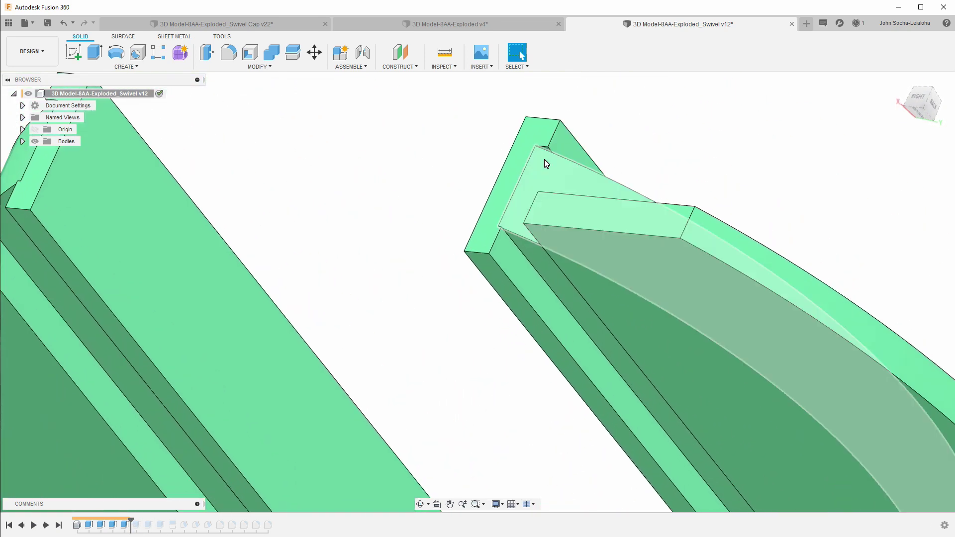
scroll(546, 163, "up", 3)
scroll(549, 151, "up", 2)
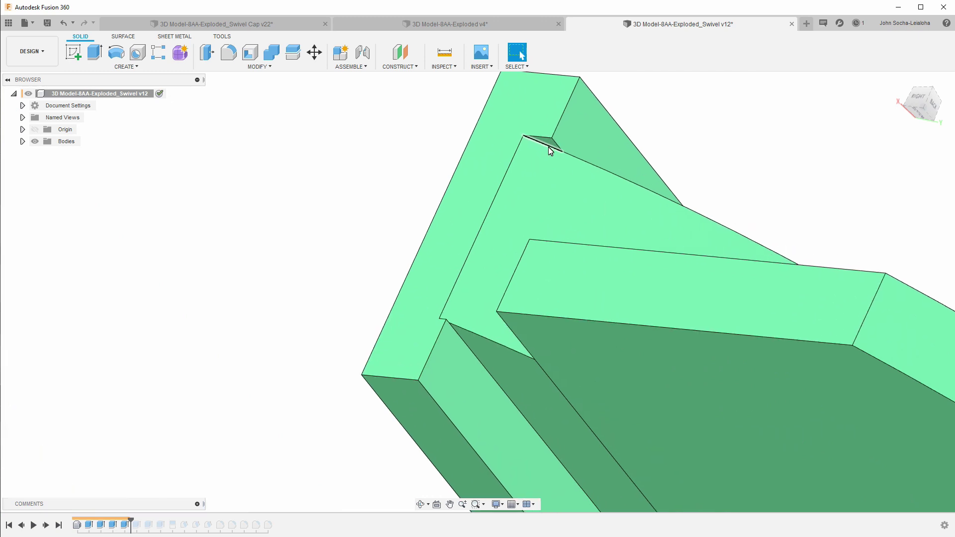
left_click(549, 144)
key("e")
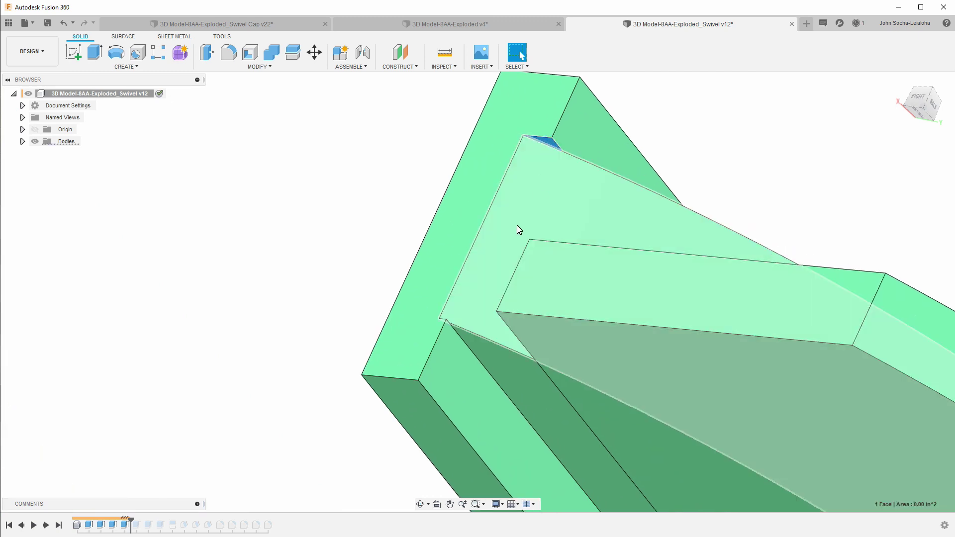
left_click_drag(547, 150, 557, 128)
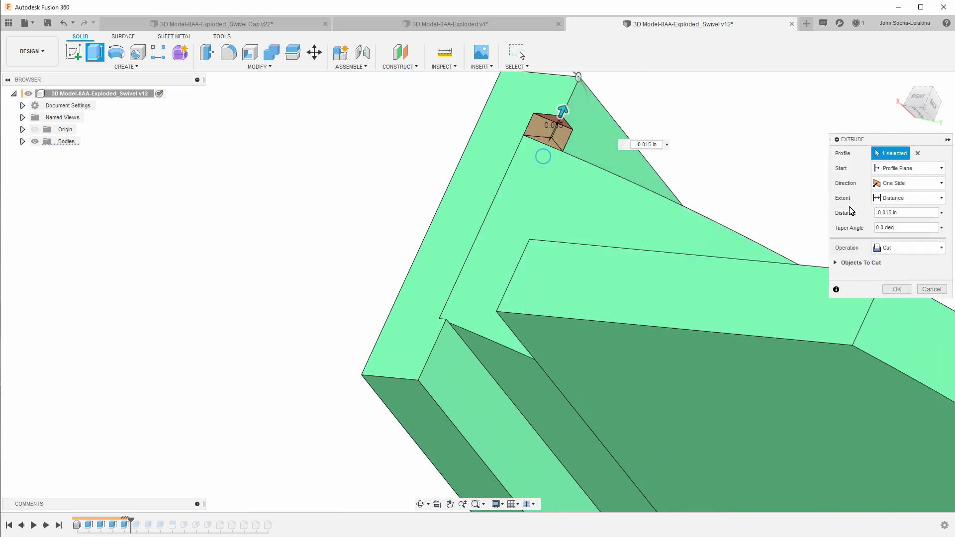
left_click(929, 290)
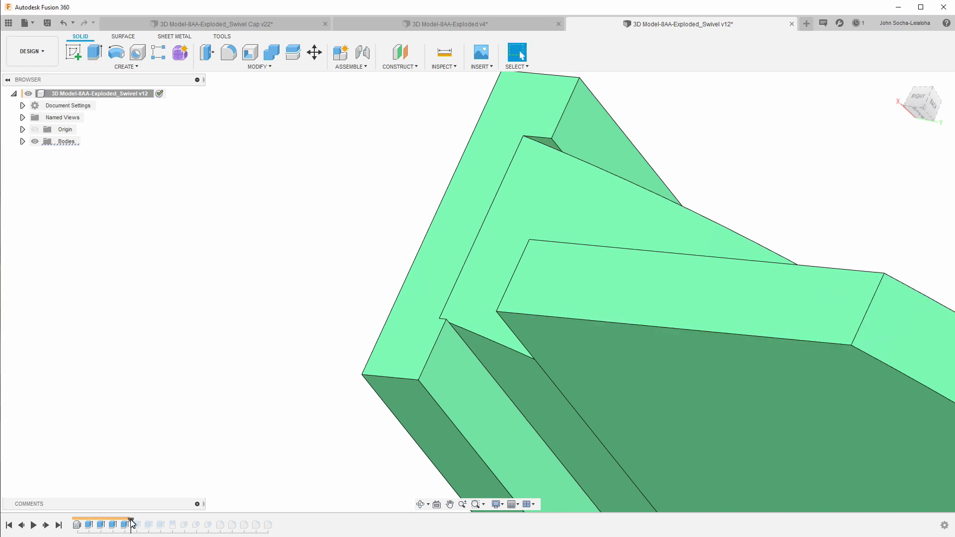
- Compare the side wall's end with and without Extrude5 by moving the design history past it and back
left_click_drag(131, 521, 143, 522)
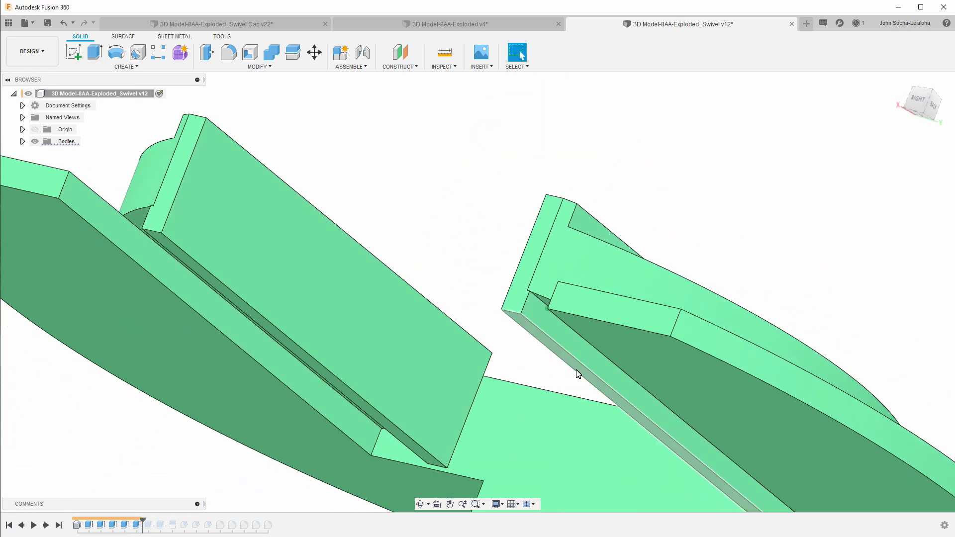
middle_click_drag(579, 374, 217, 529, "shift")
left_click_drag(143, 521, 130, 522)
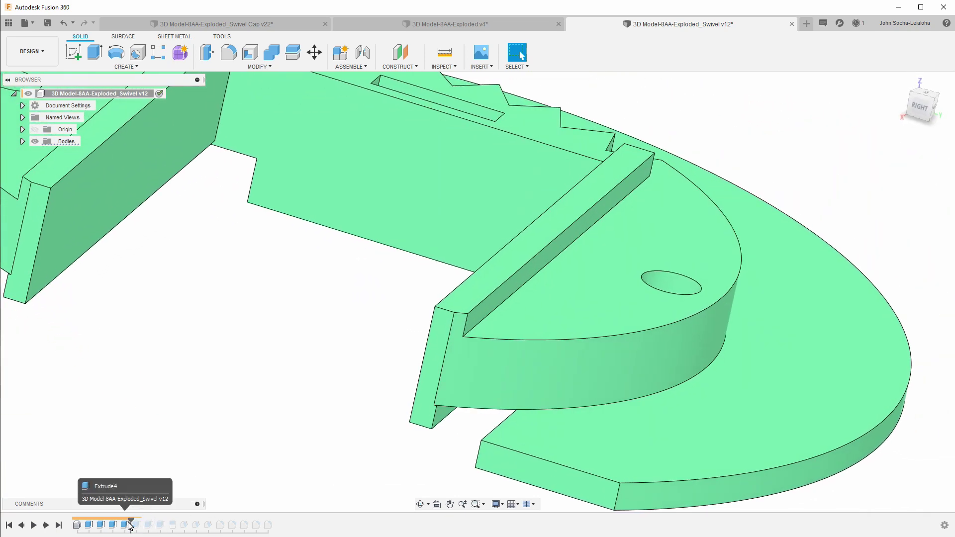
middle_click_drag(241, 473, 350, 423, "shift")
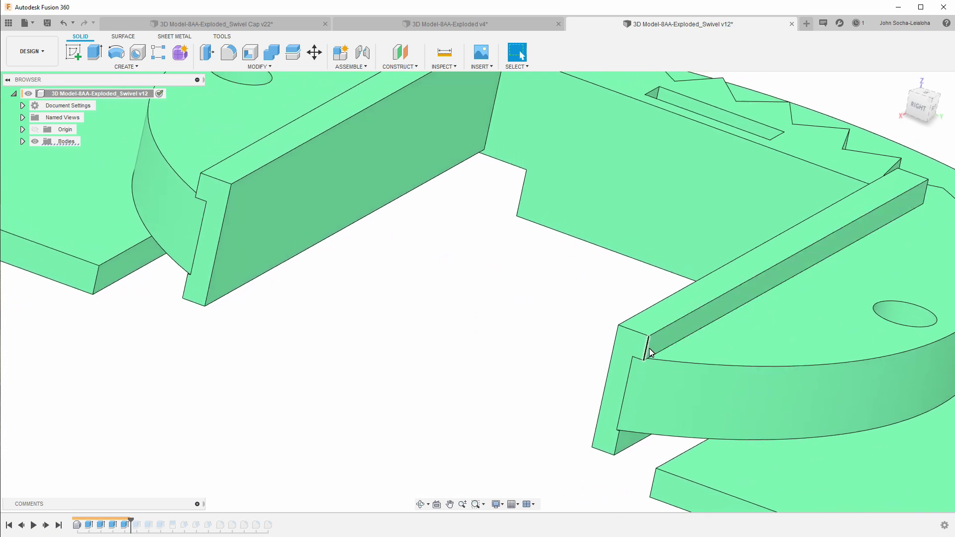
- Advance the design history to just after Extrude6 and inspect the swivel's overall shape and wall ends
left_click_drag(131, 522, 155, 523)
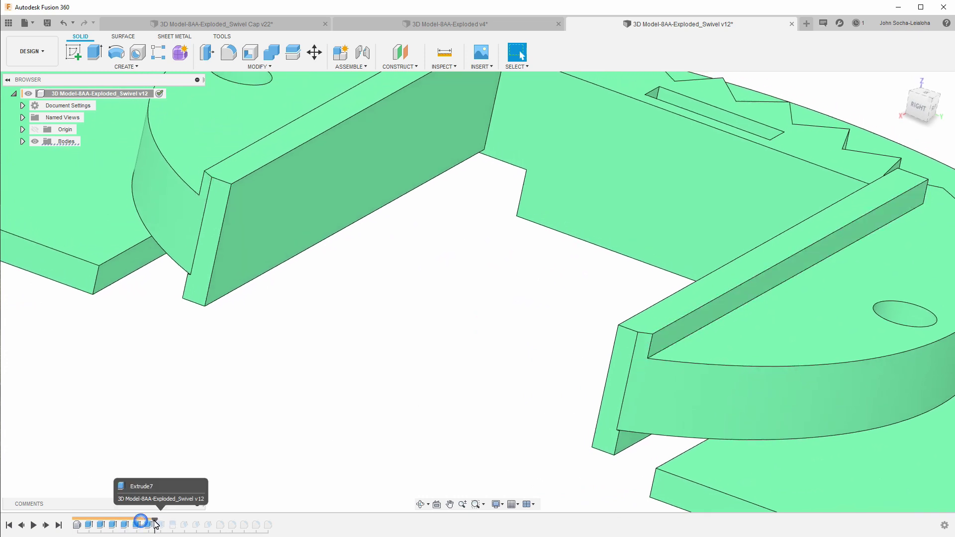
scroll(271, 469, "down", 3)
middle_click_drag(271, 469, 255, 474, "shift")
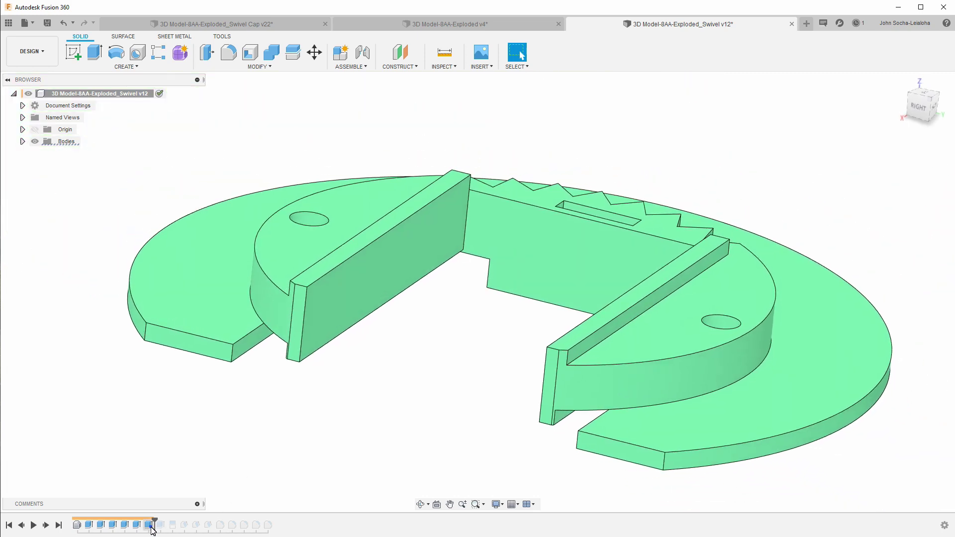
scroll(193, 500, "up", 3)
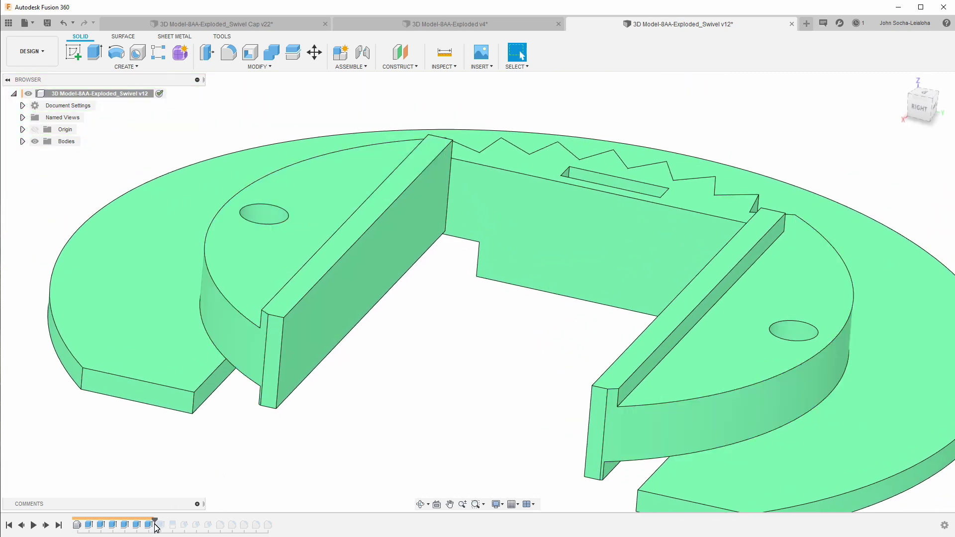
- Compare the lower corner of the side wall's end before and after Extrude6
left_click_drag(155, 528, 144, 525)
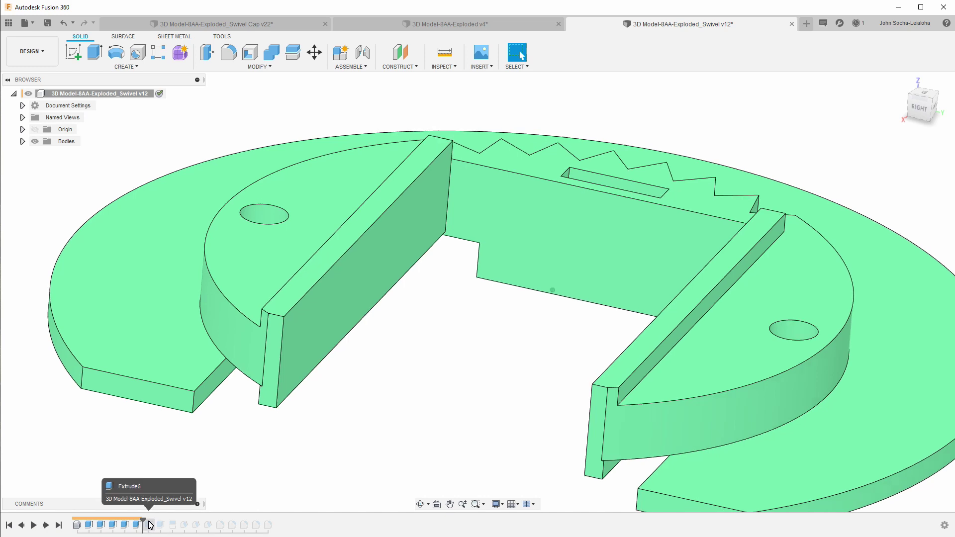
mouse_move(149, 521)
middle_mouse_down("shift")
mouse_move(248, 504)
mouse_move(349, 296)
mouse_move(363, 402)
middle_mouse_up("shift")
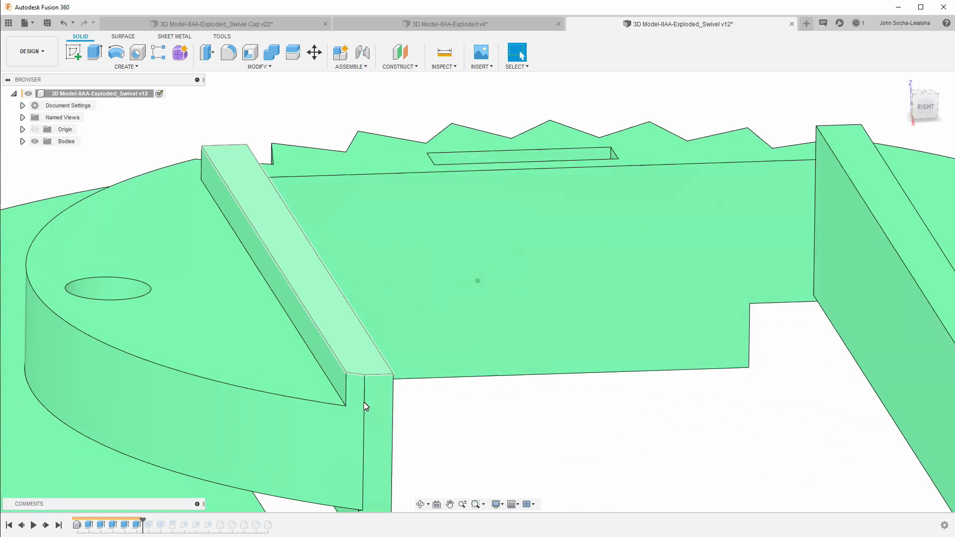
scroll(363, 406, "up", 5)
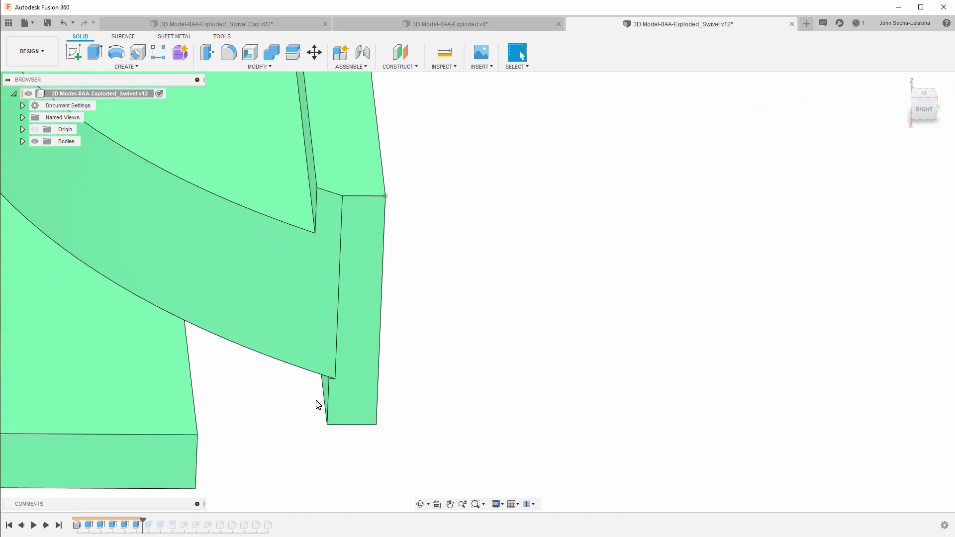
scroll(317, 404, "up", 3)
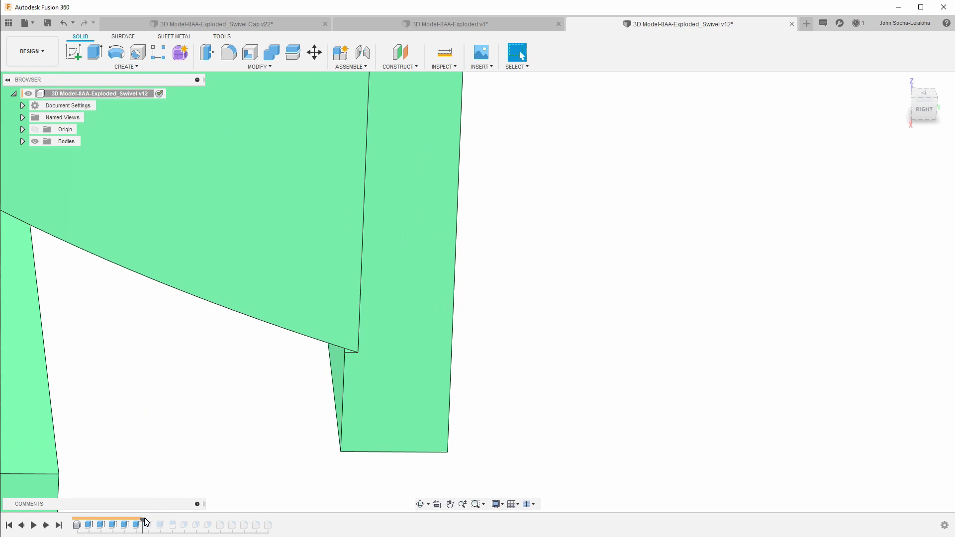
left_click_drag(143, 525, 155, 525)
key("F6")
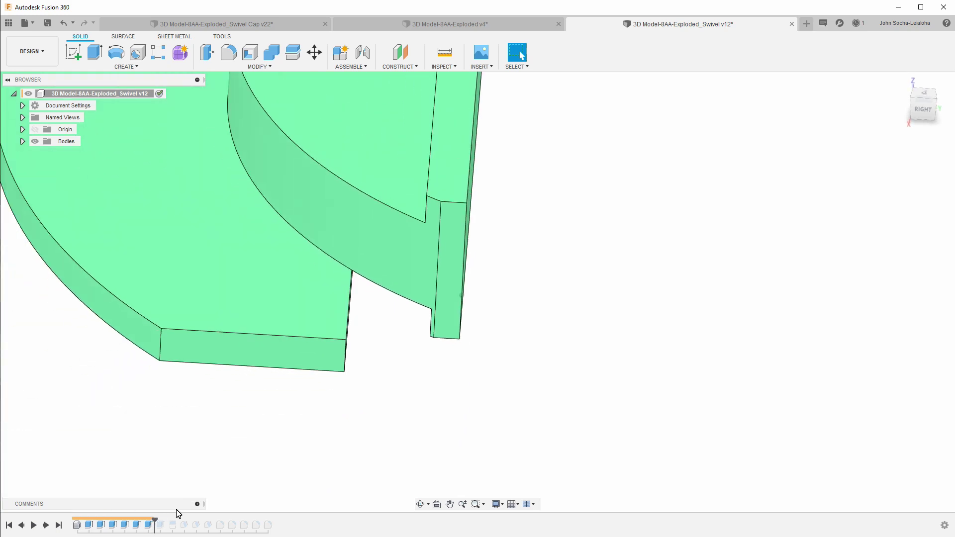
scroll(527, 423, "up", 4)
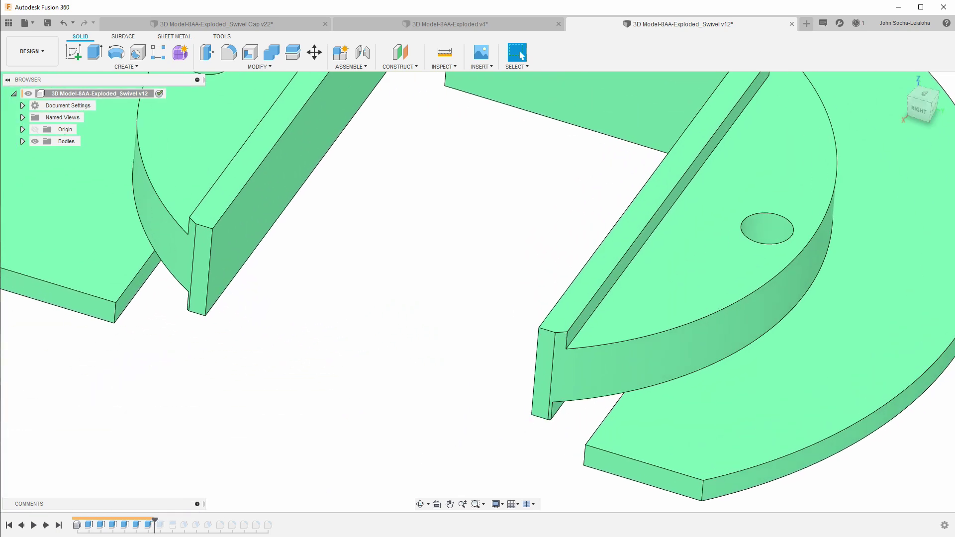
- Advance the design history to just after Extrude7 and highlight the faces that this feature affects
left_click_drag(154, 525, 166, 525)
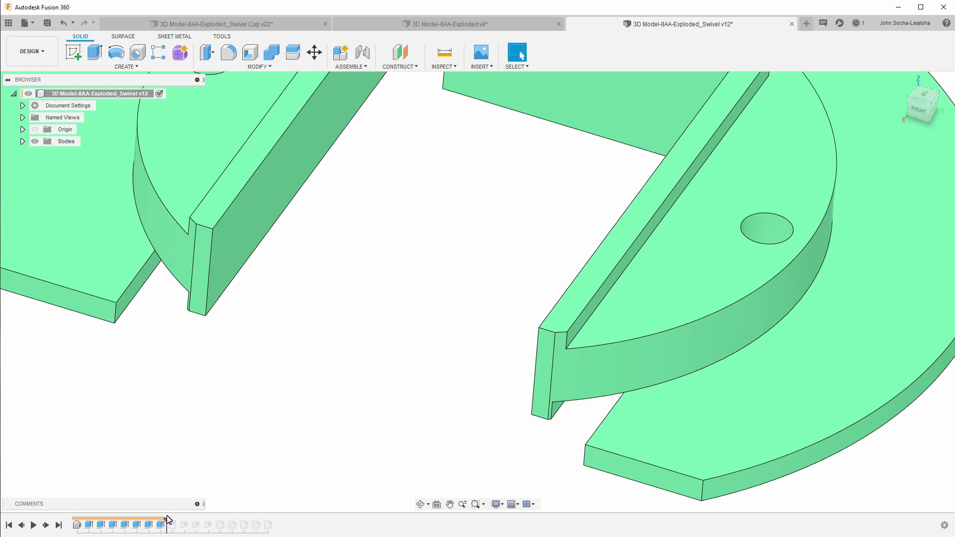
key("F6")
left_click(157, 526)
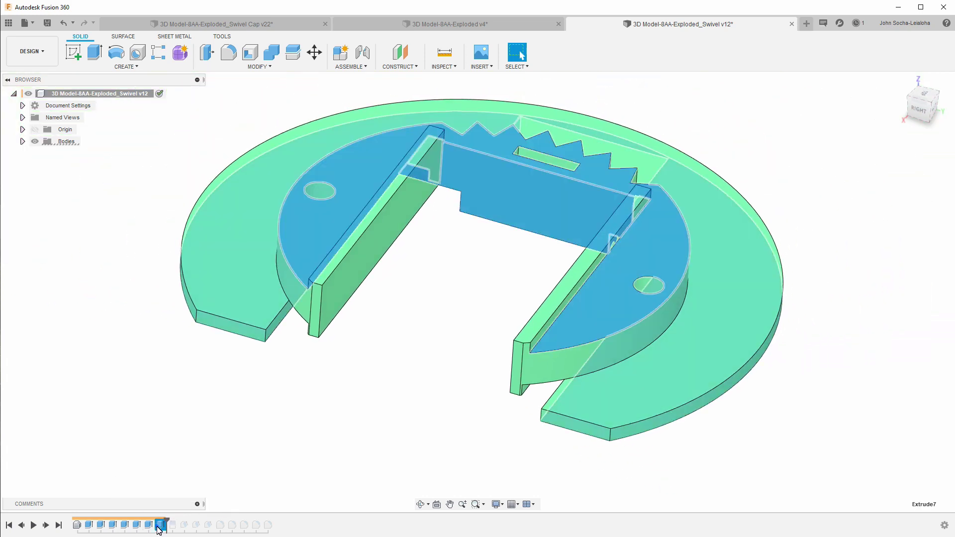
scroll(503, 268, "up", 3)
left_click(233, 459)
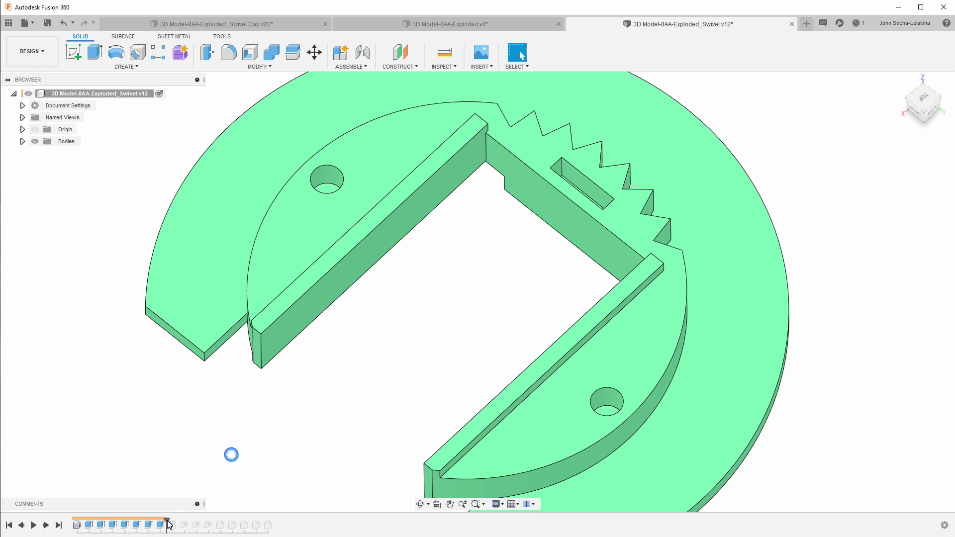
- Compare the thin wall beside the rectangular slot before and after Extrude7
left_click_drag(166, 525, 155, 525)
scroll(535, 241, "up", 1)
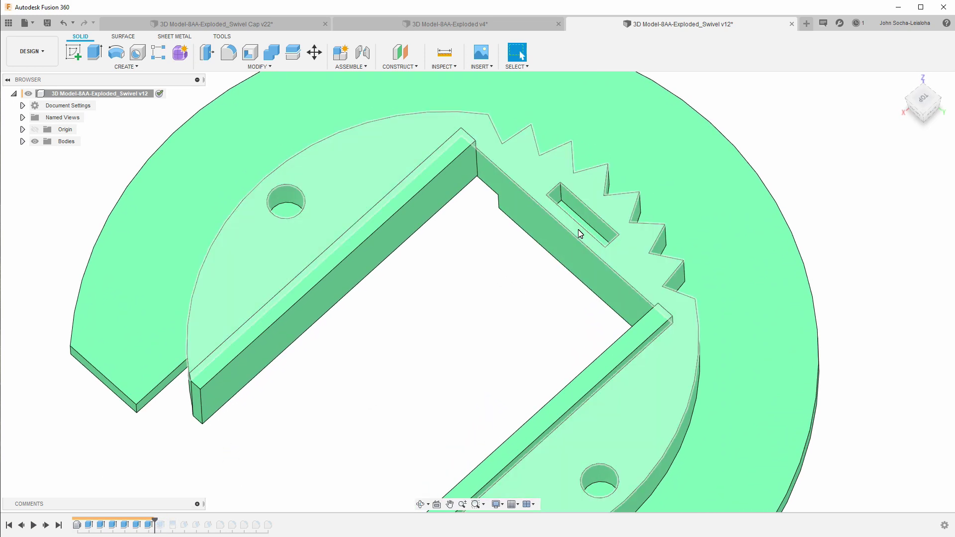
middle_click_drag(480, 332, 477, 332, "shift")
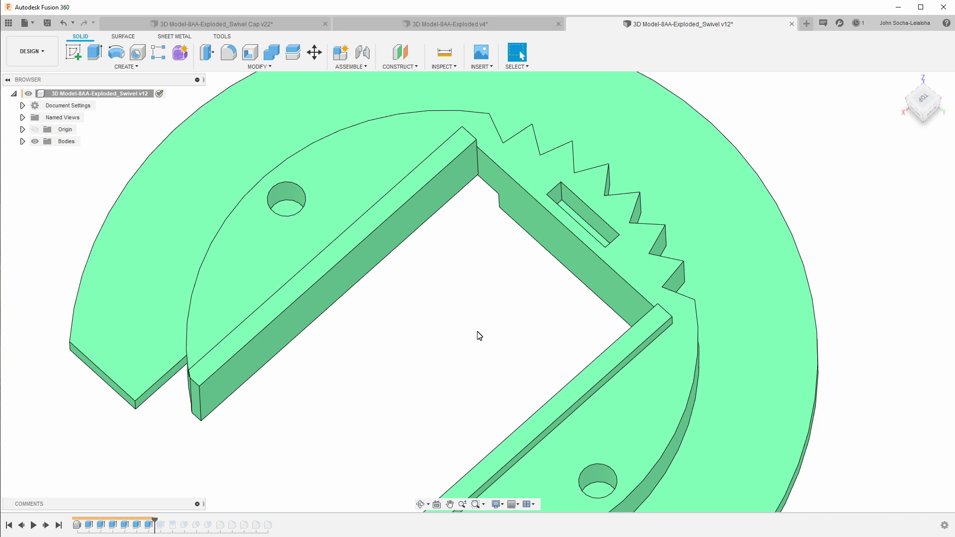
middle_click_drag(478, 332, 478, 332, "shift")
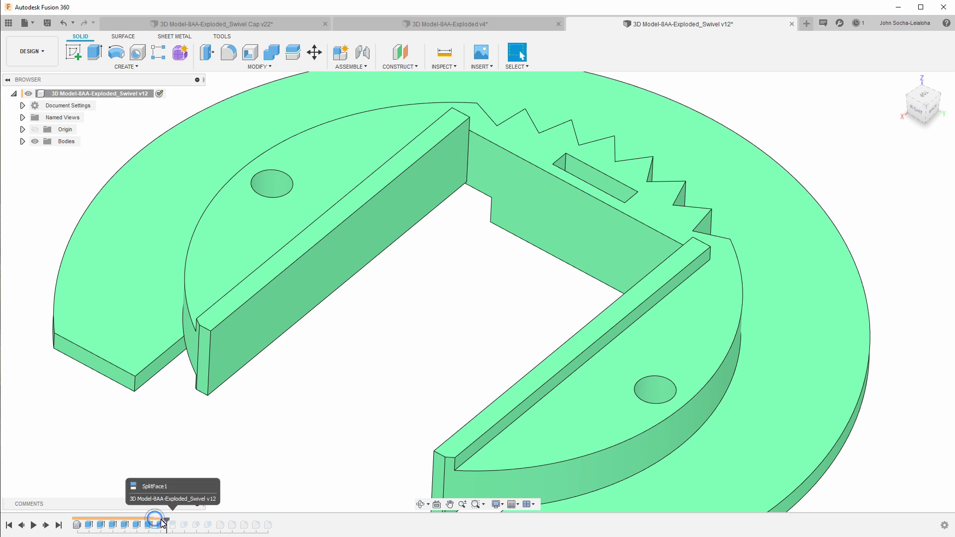
left_click_drag(155, 520, 167, 520)
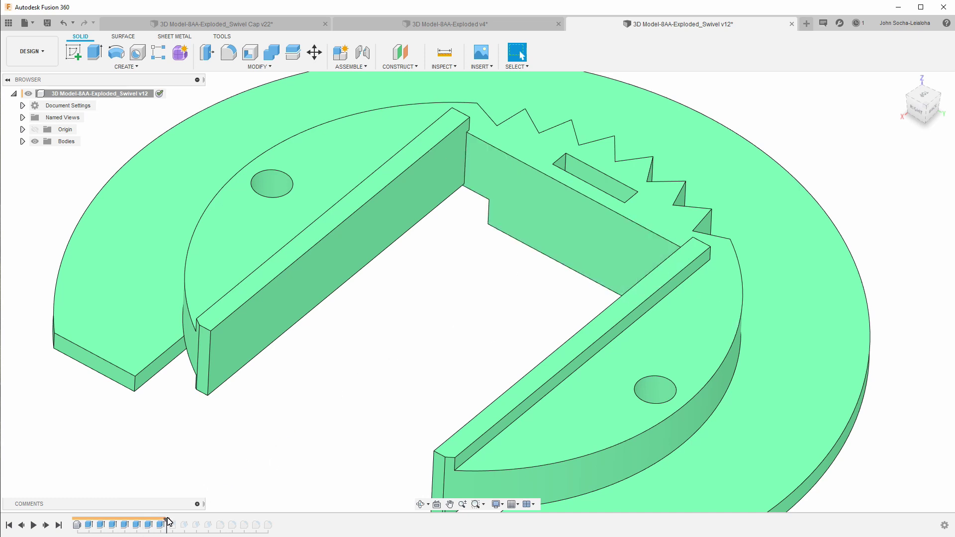
- Advance the design history to just after SplitFace1 and examine the split line along the inner walls
left_click_drag(167, 520, 174, 521)
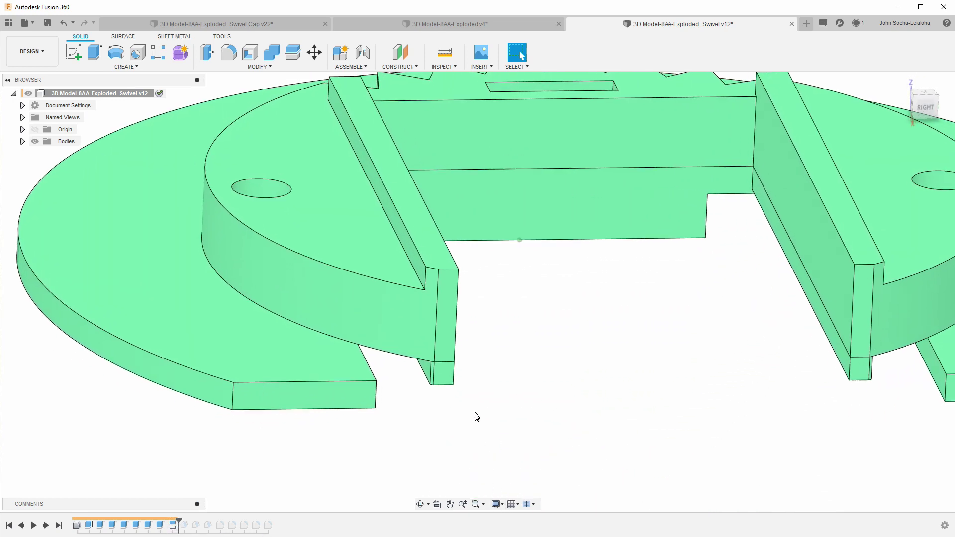
scroll(446, 384, "down", 3)
middle_click_drag(445, 398, 349, 433, "shift")
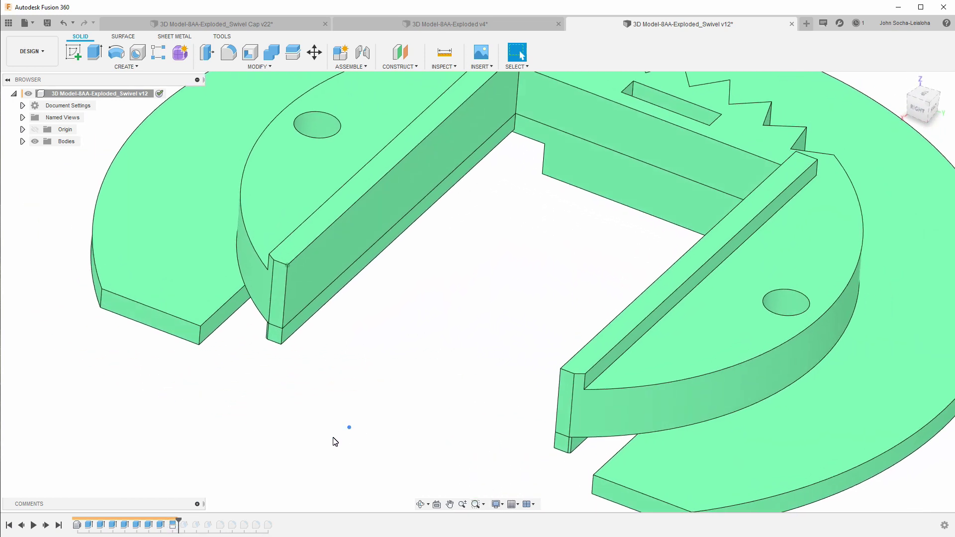
- Roll the history back to before SplitFace1 and set up a Split Body on the swivel, using the outer flange's upper face as splitting tool
left_click_drag(170, 523, 159, 523)
left_click(294, 53)
scroll(529, 331, "down", 5)
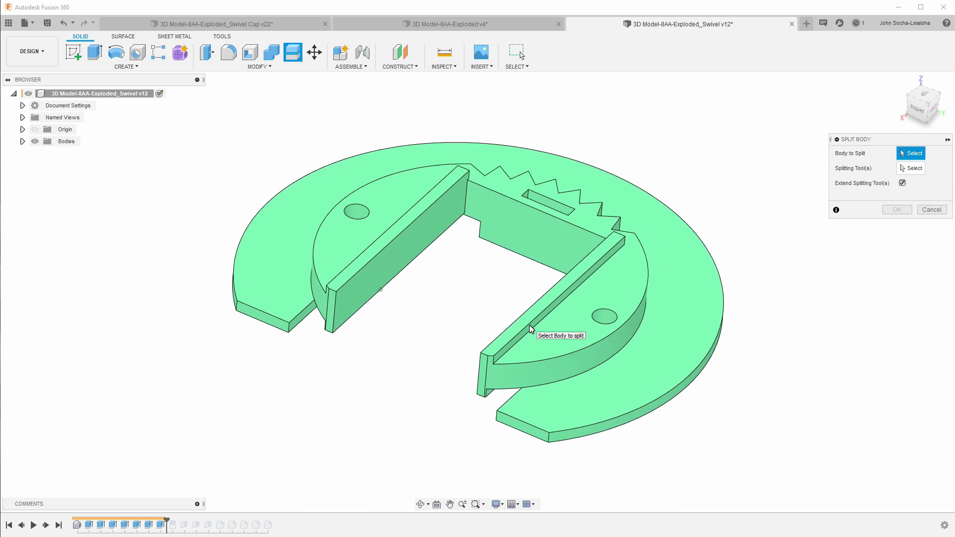
scroll(531, 329, "up", 1)
left_click(565, 343)
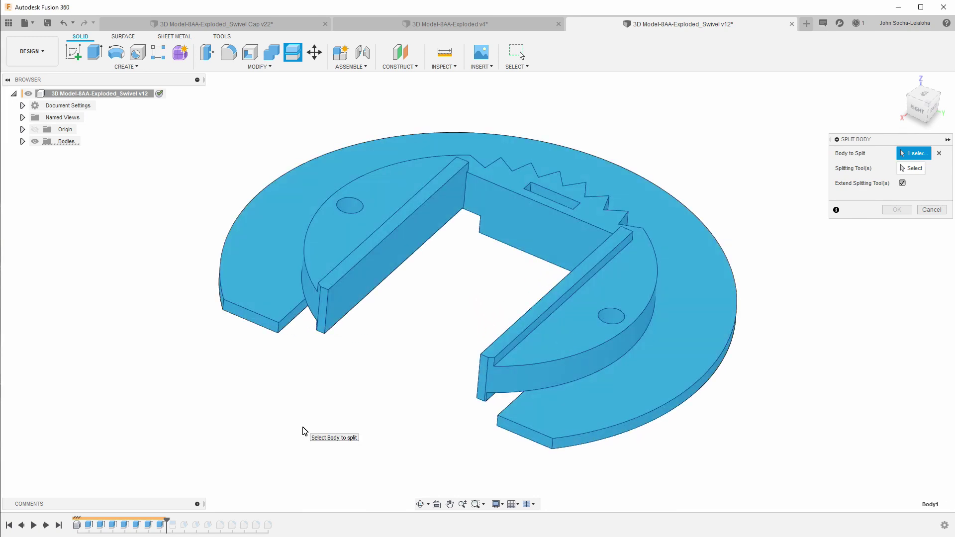
left_click(910, 168)
middle_click_drag(722, 234, 319, 350, "shift")
left_click(319, 350)
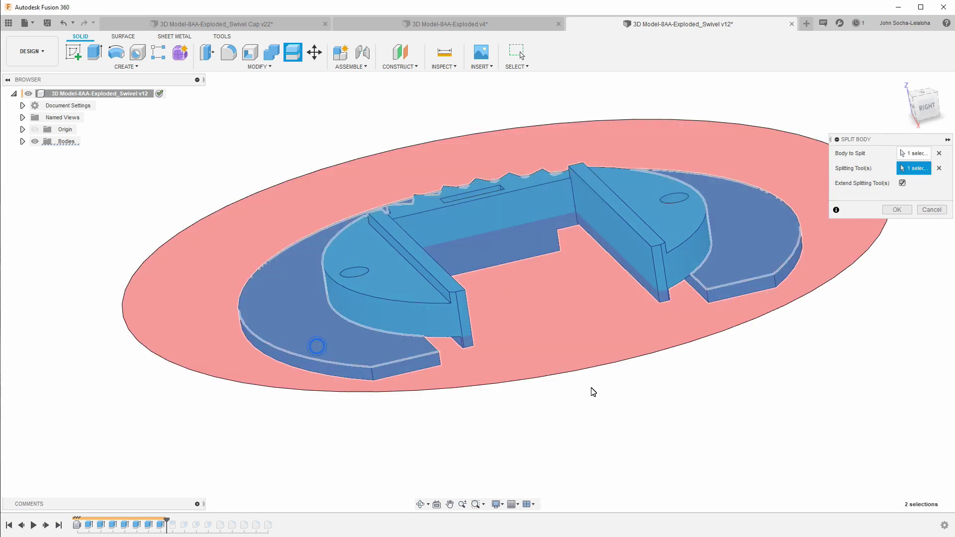
- Compare the split preview with Extend Splitting Tool(s) off and on, and complete the body split with it on
middle_click_drag(592, 390, 725, 390, "shift")
left_click(903, 184)
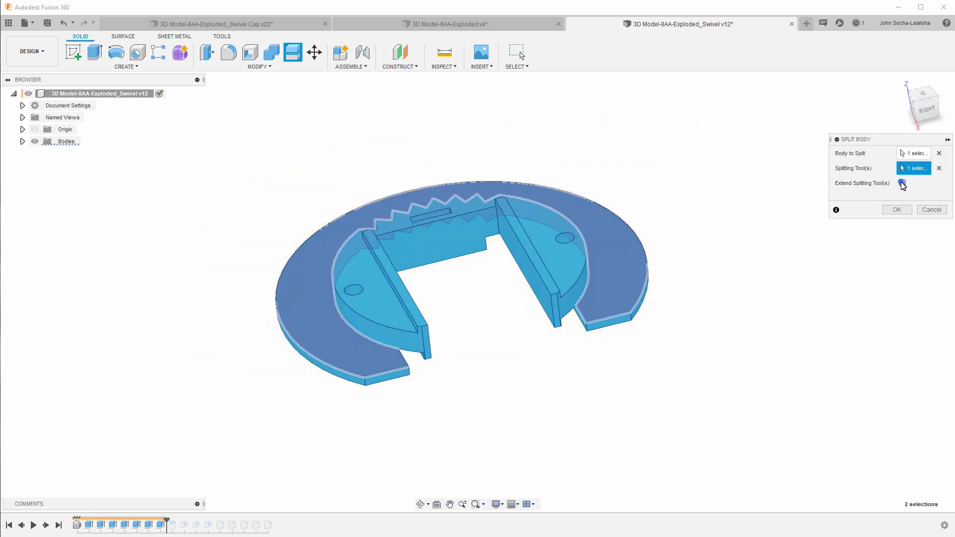
left_click(903, 184)
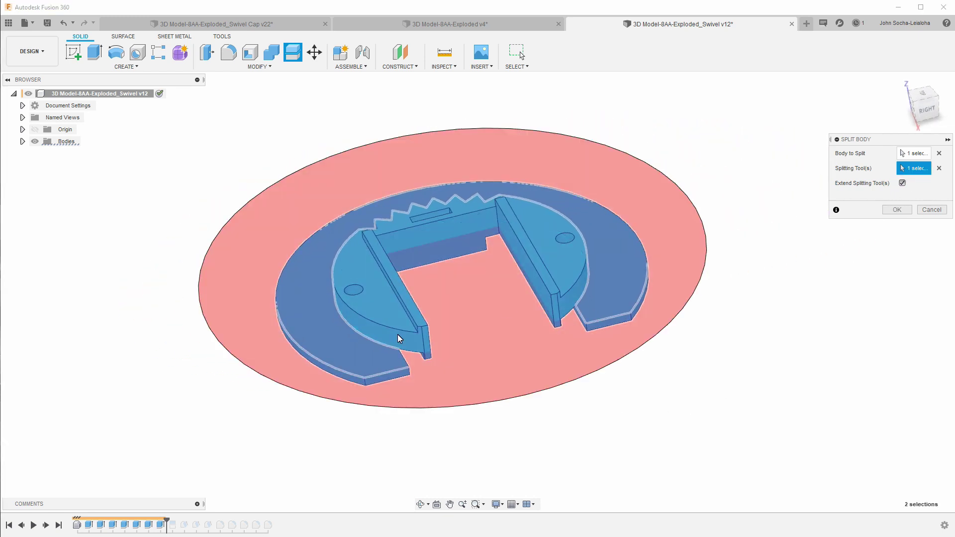
left_click(897, 209)
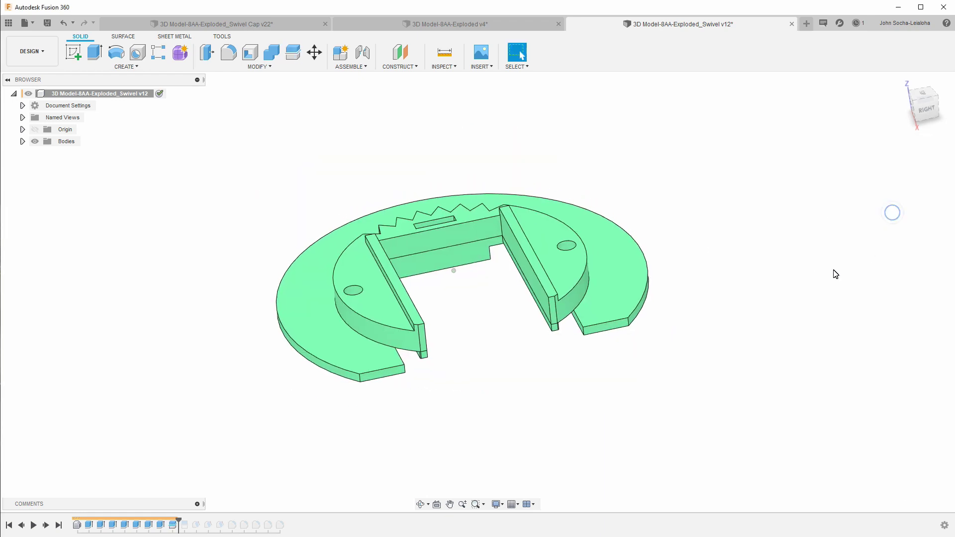
- Examine the split along the side walls and delete the new Split Body feature from the design history
middle_click_drag(836, 273, 286, 314, "shift")
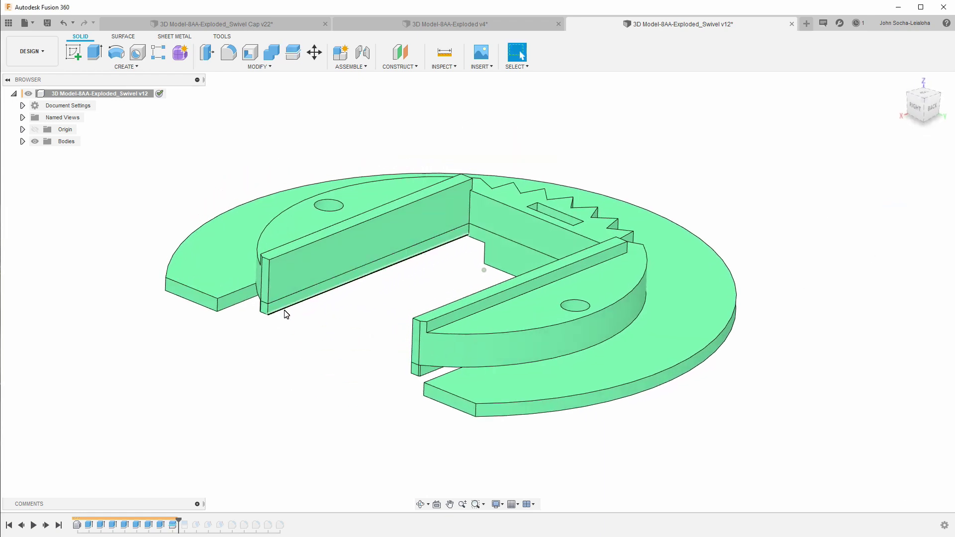
left_click(171, 528)
key("Delete")
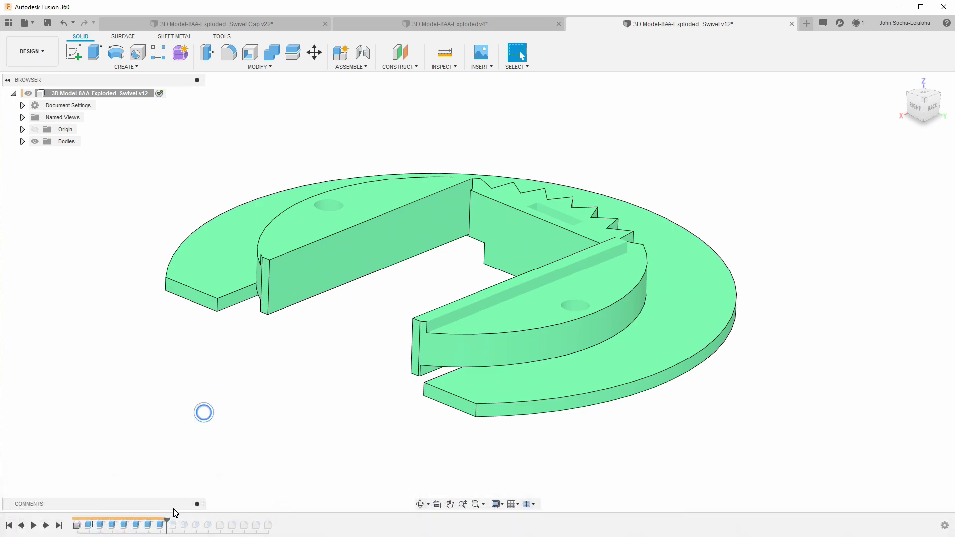
- Return the design history to just after SplitFace1 and examine the inner wall faces above and below the split line
left_click_drag(168, 521, 177, 521)
scroll(318, 400, "up", 2)
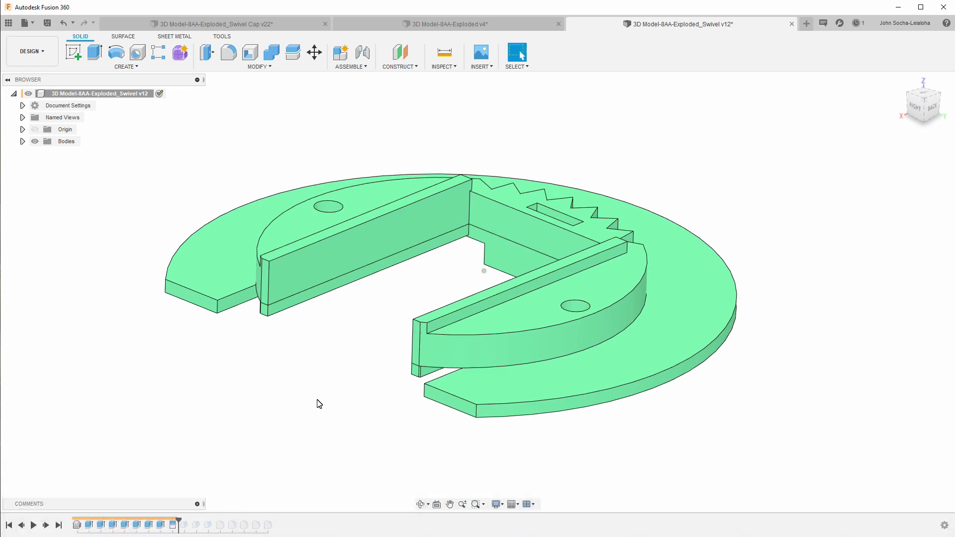
middle_click_drag(319, 403, 324, 271, "shift")
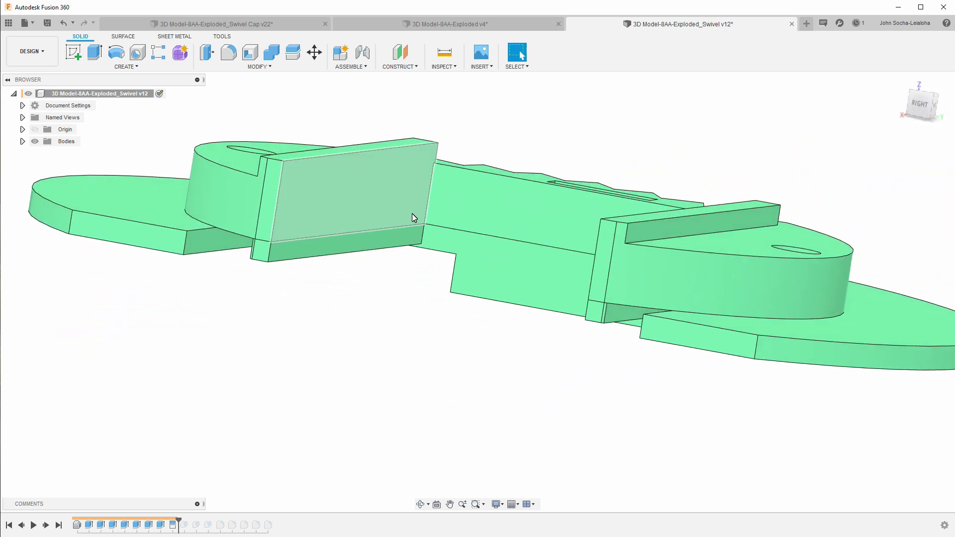
middle_click_drag(533, 241, 630, 192, "shift")
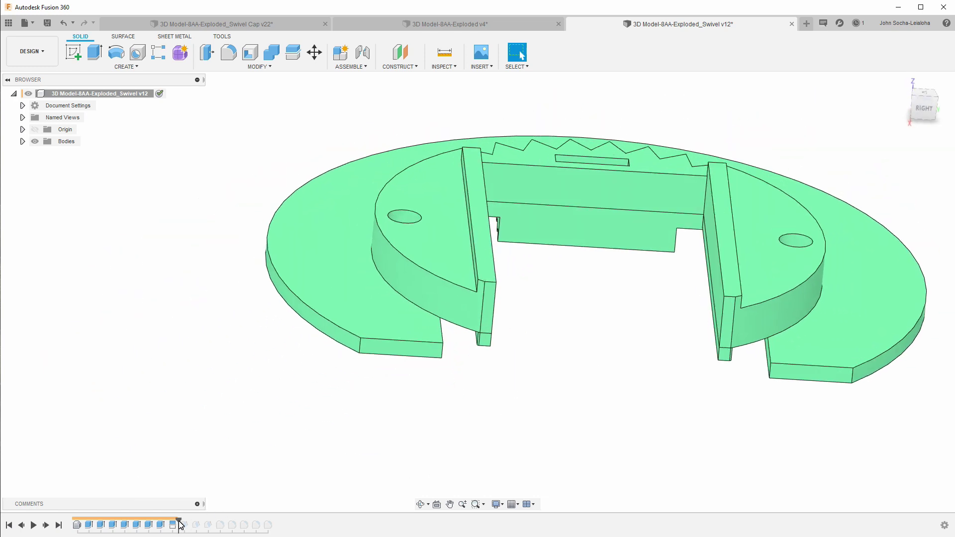
- Advance the design history to just after Draft1 and examine the drafted faces, including from the back
left_click_drag(178, 521, 187, 522)
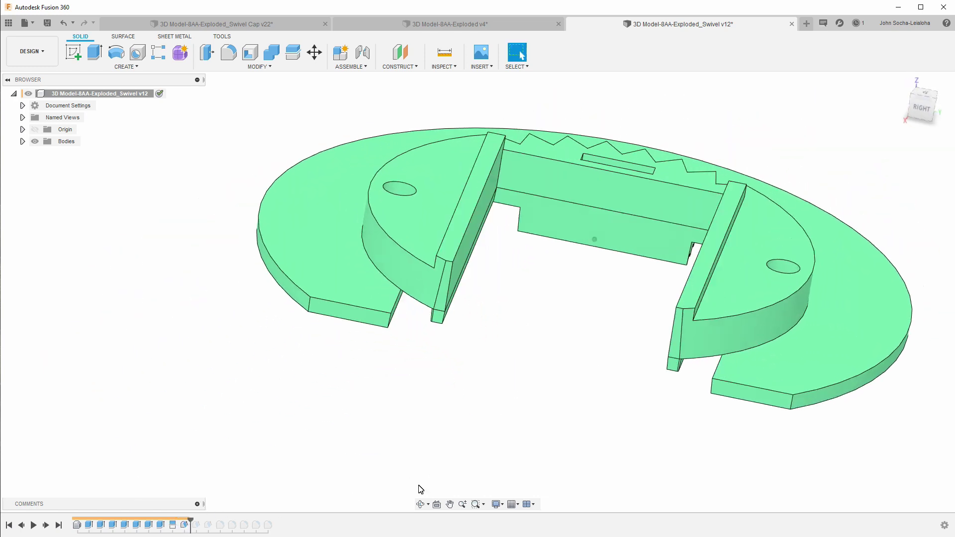
middle_click_drag(419, 306, 856, 278, "shift")
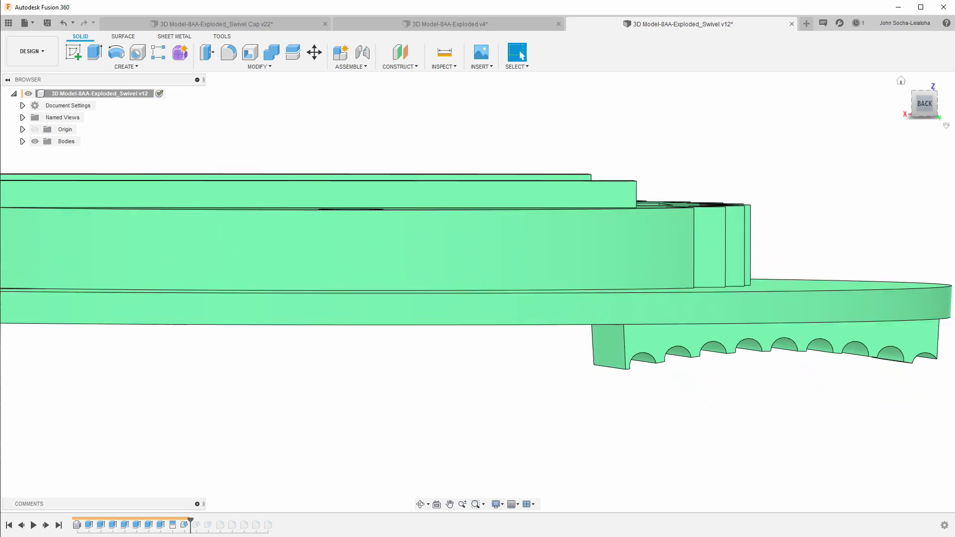
left_click(922, 114)
scroll(539, 462, "down", 2)
middle_click_drag(539, 462, 234, 486, "shift")
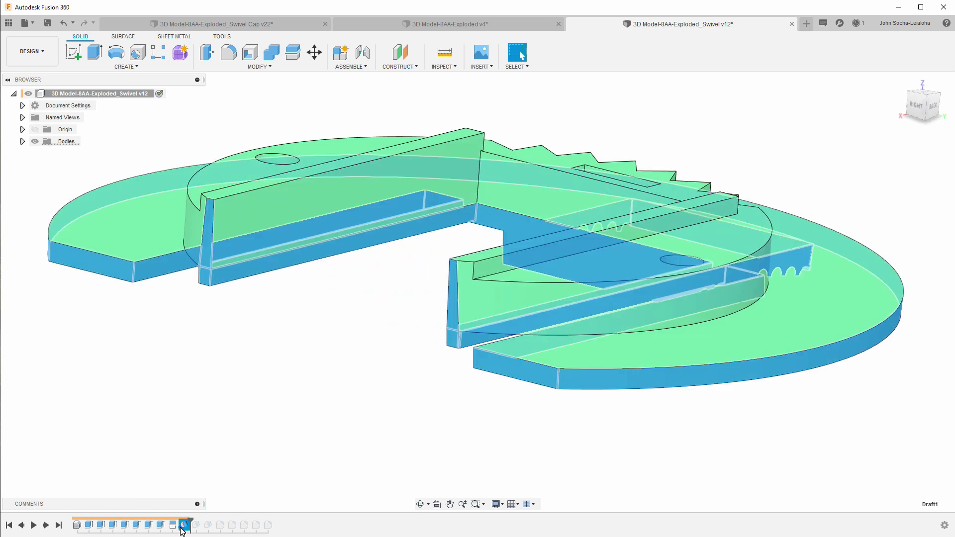
- Open Draft1 for editing to review its plane, faces, angle and direction, and close it without changes
right_click(184, 525)
left_click(202, 440)
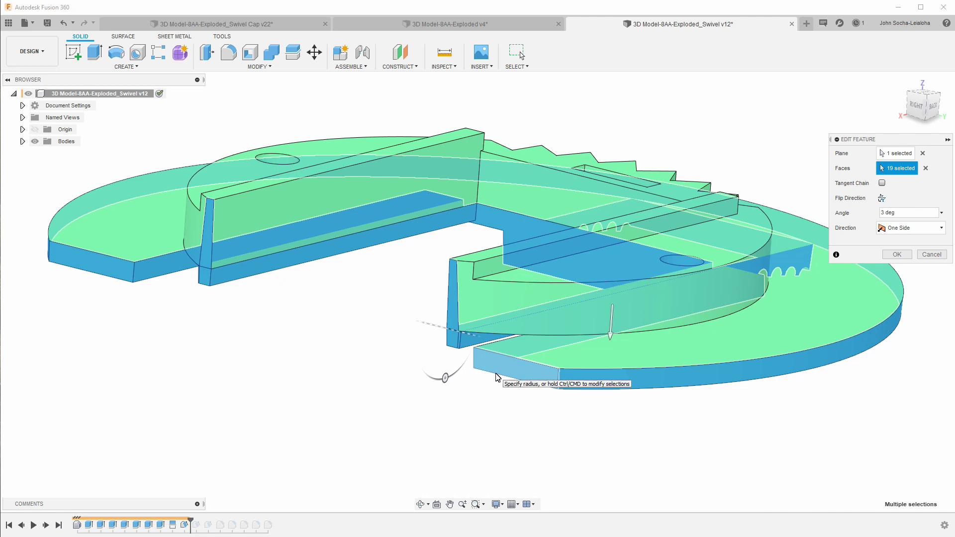
left_click(932, 255)
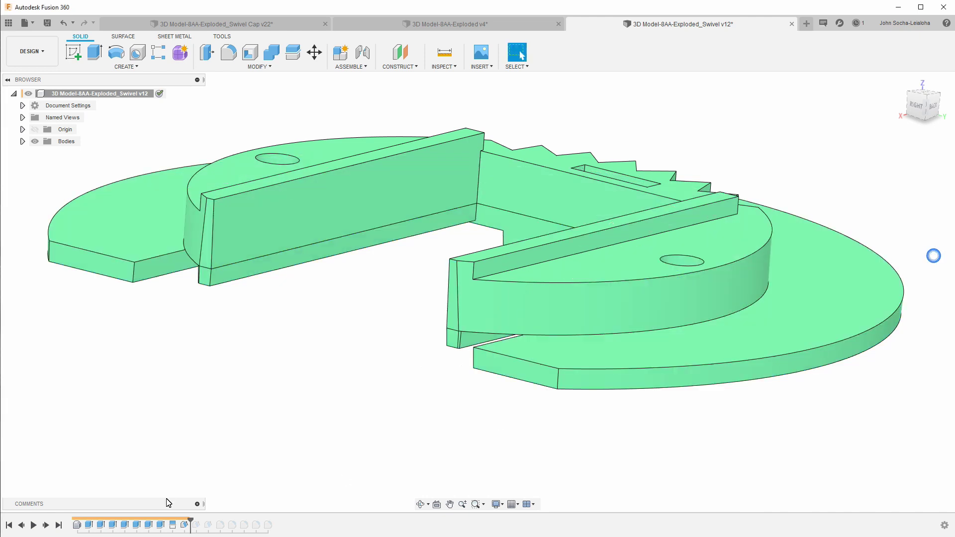
- Advance the design history to just after Draft2 and highlight the curved outer wall and the inner side wall above the split line
left_click_drag(193, 525, 198, 525)
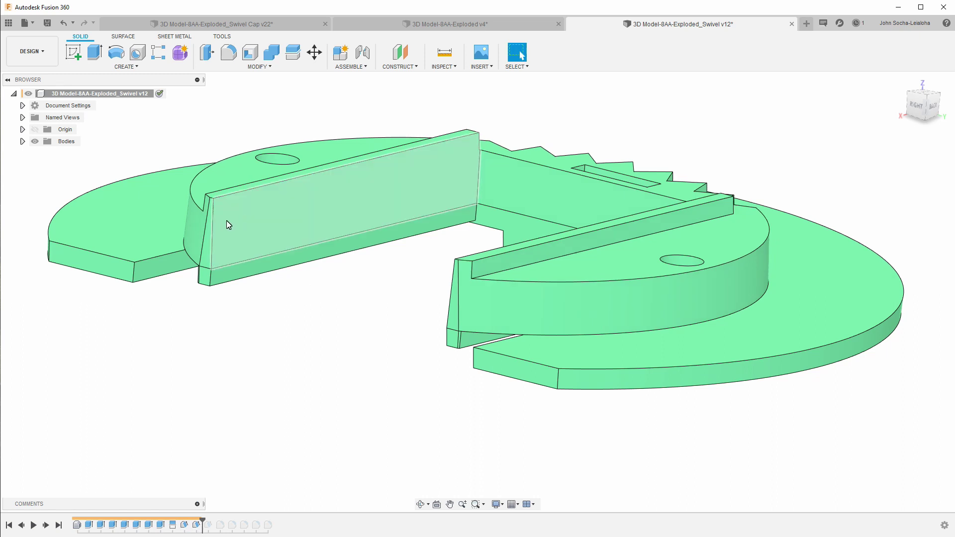
left_click(189, 238)
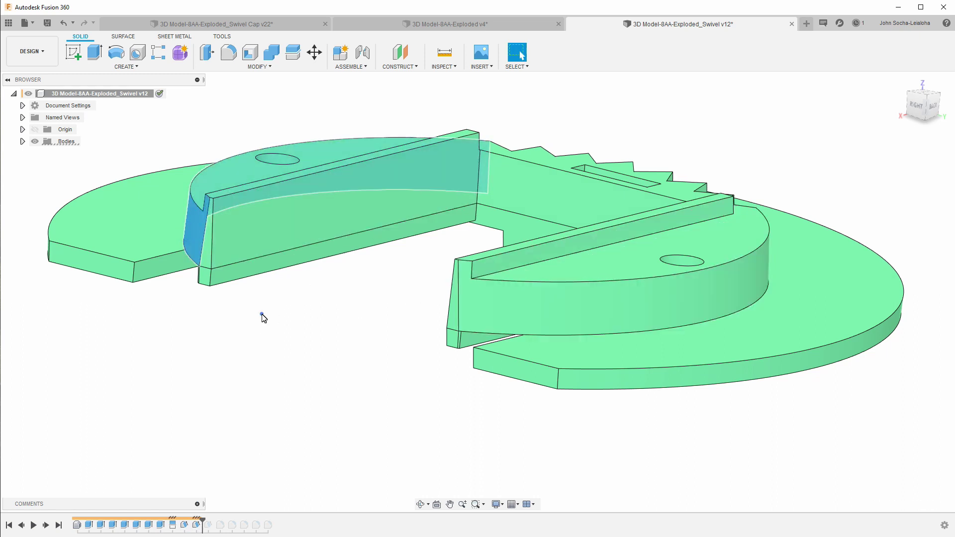
left_click(240, 233)
left_click(294, 416)
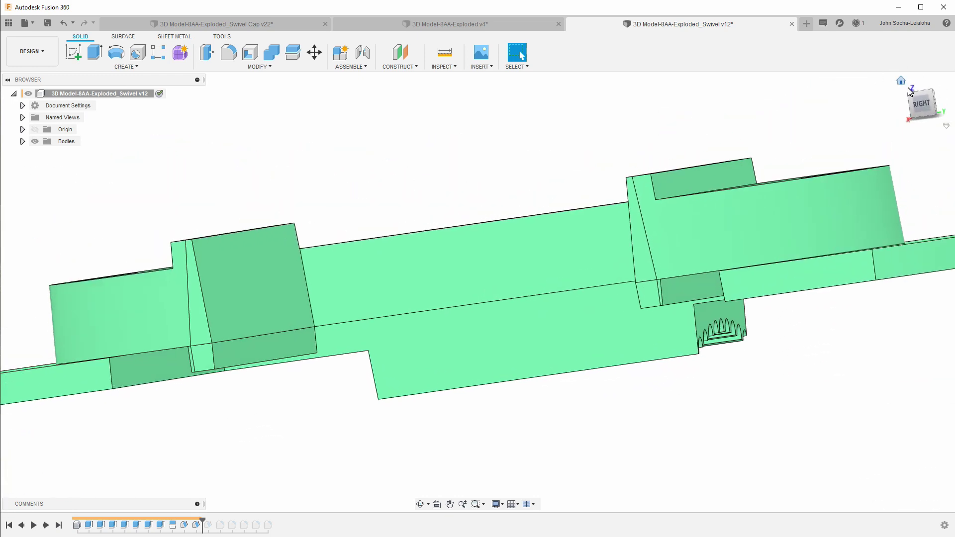
- Examine the taper of the side walls' ends in the Right view
left_click(922, 110)
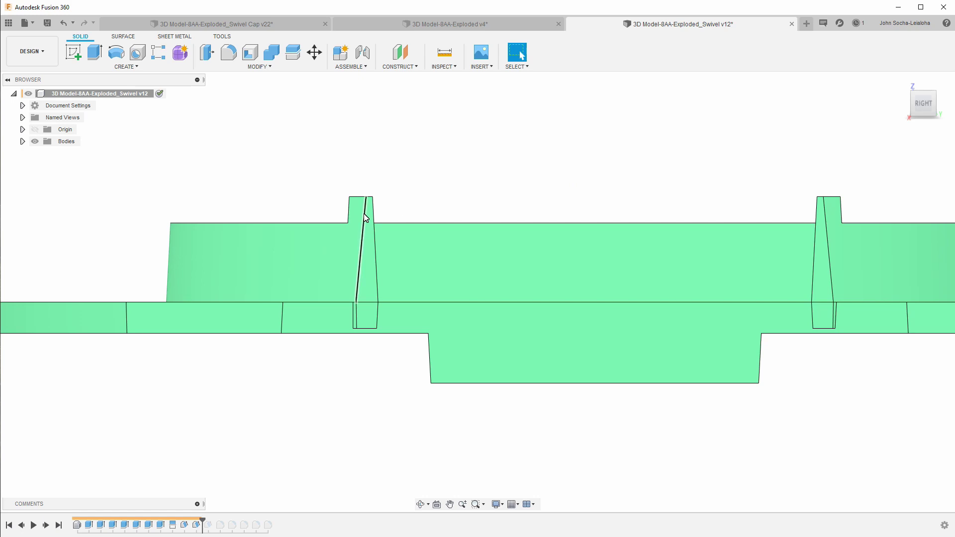
scroll(366, 218, "up", 2)
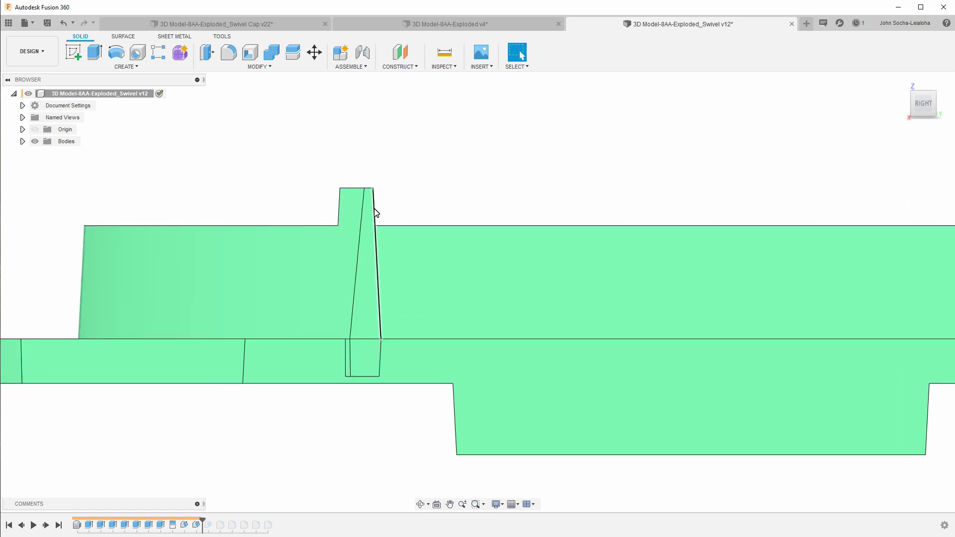
scroll(374, 213, "down", 4)
middle_click_drag(374, 213, 580, 320, "shift")
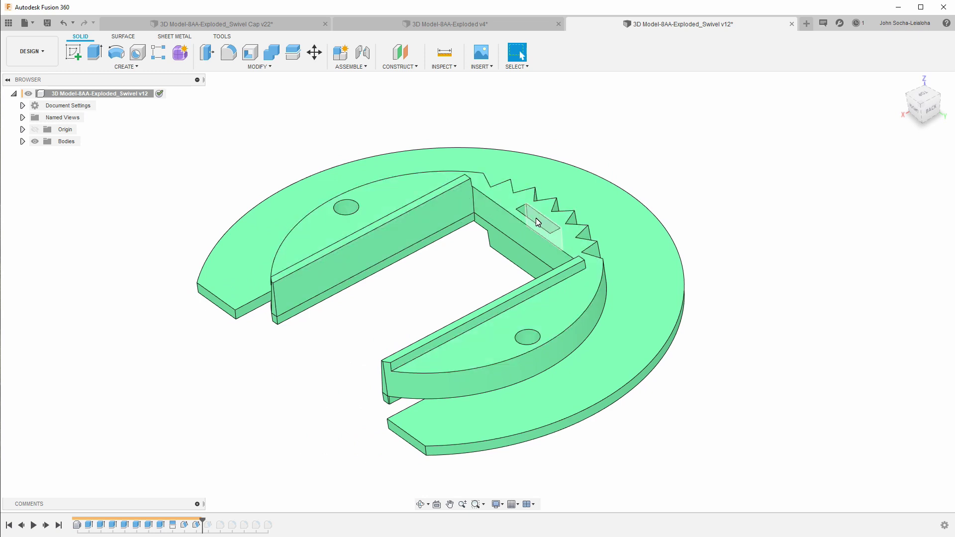
- Advance the design history to just after Draft3 and highlight the faces of the holes and rectangular slot that it affects
left_click_drag(204, 520, 209, 520)
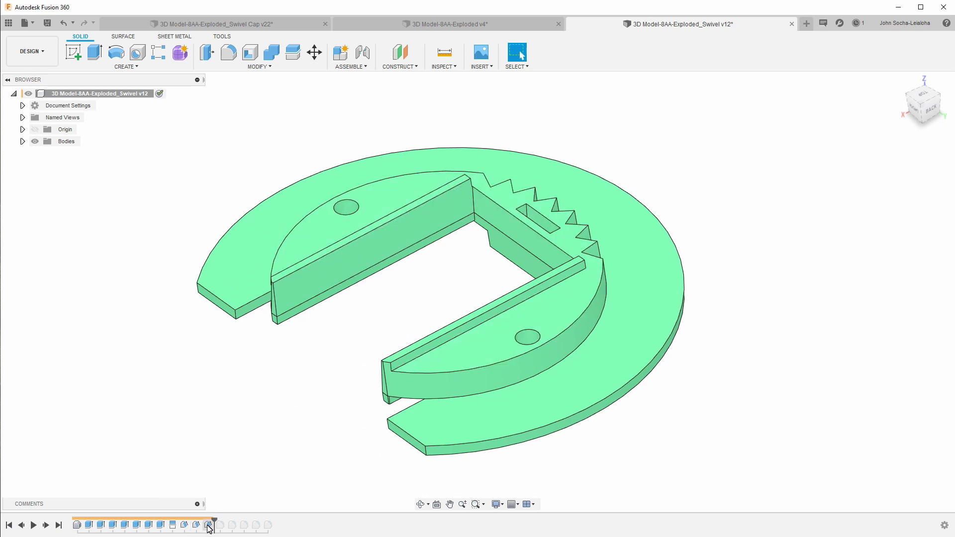
left_click(208, 525)
scroll(469, 281, "up", 3)
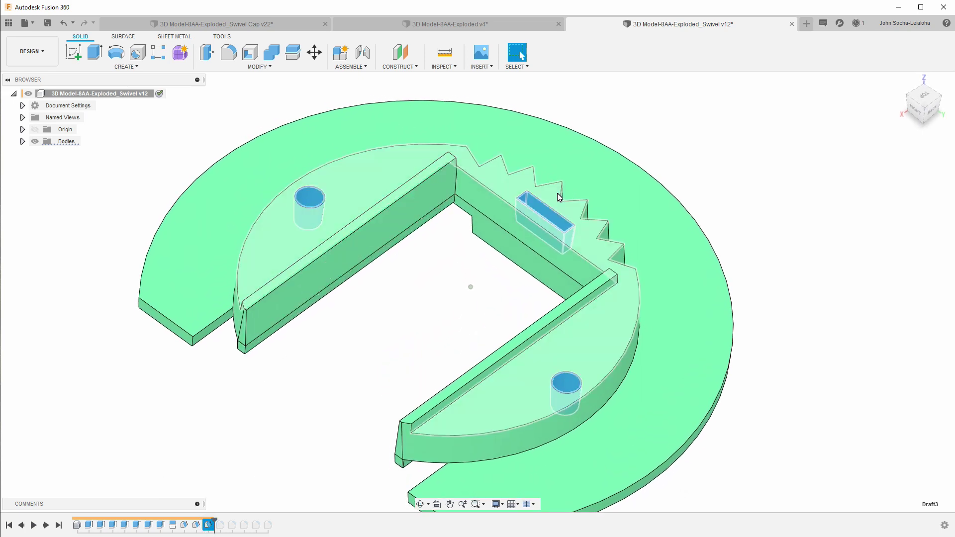
scroll(561, 197, "up", 2)
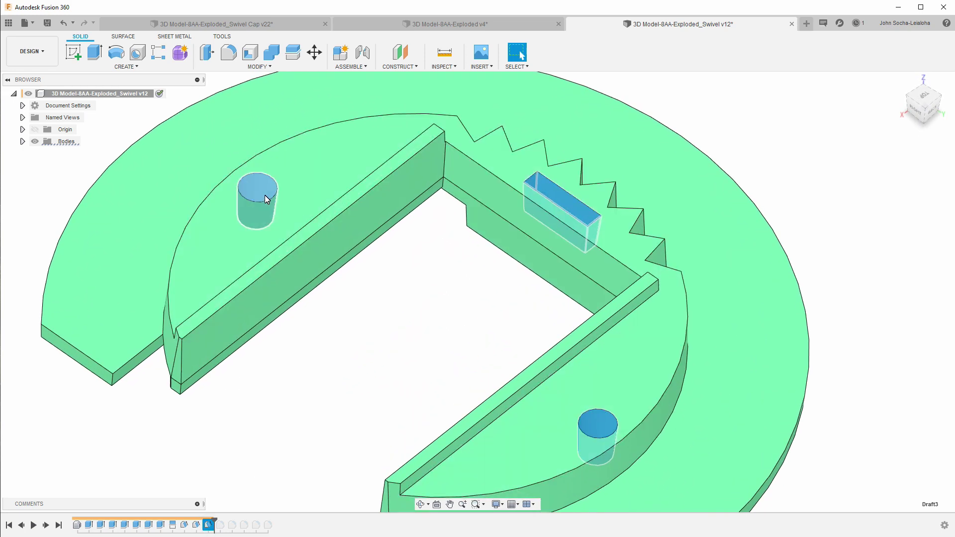
scroll(497, 418, "down", 5)
scroll(398, 414, "up", 3)
left_click(365, 419)
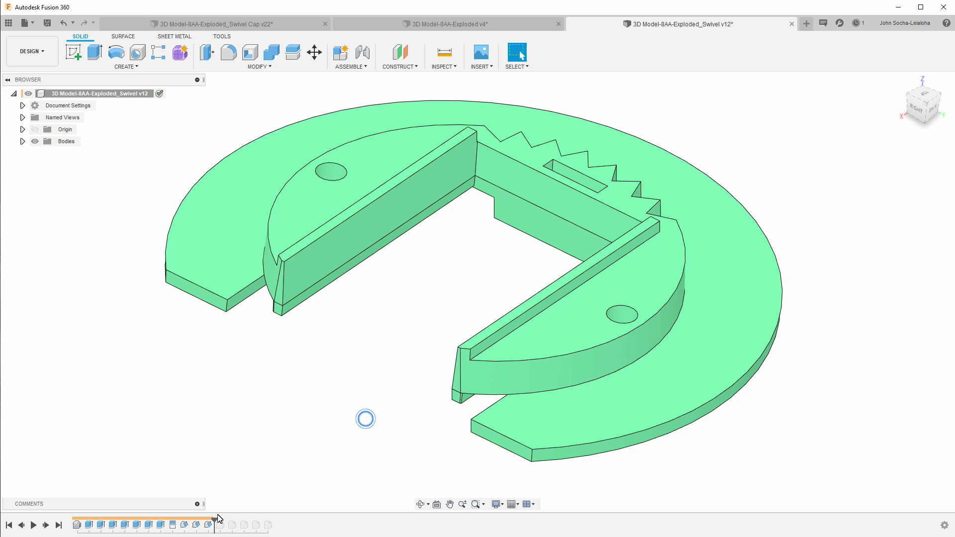
- Advance the design history to just after the first fillet and examine the rounded ends of the two side walls
left_click_drag(216, 525, 221, 526)
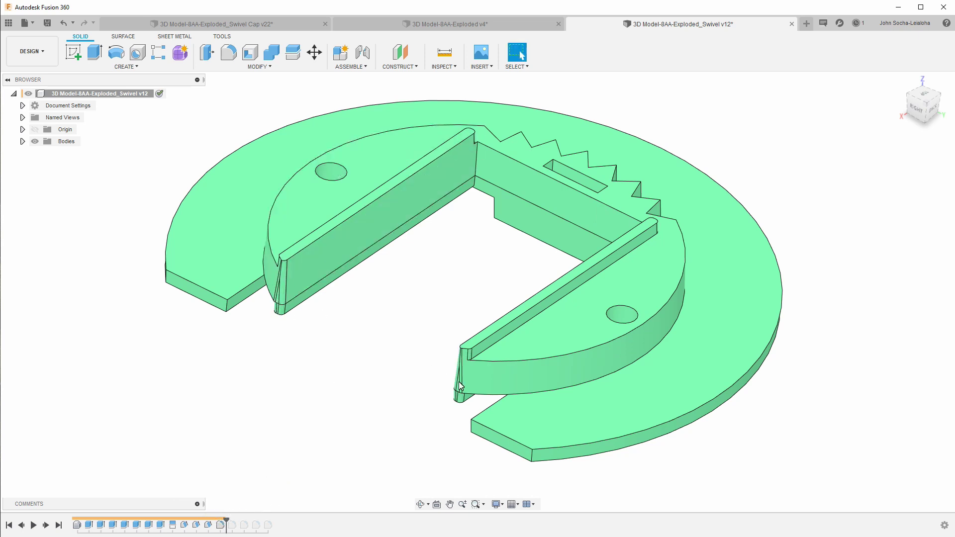
scroll(465, 414, "up", 3)
middle_click_drag(464, 412, 484, 418, "shift")
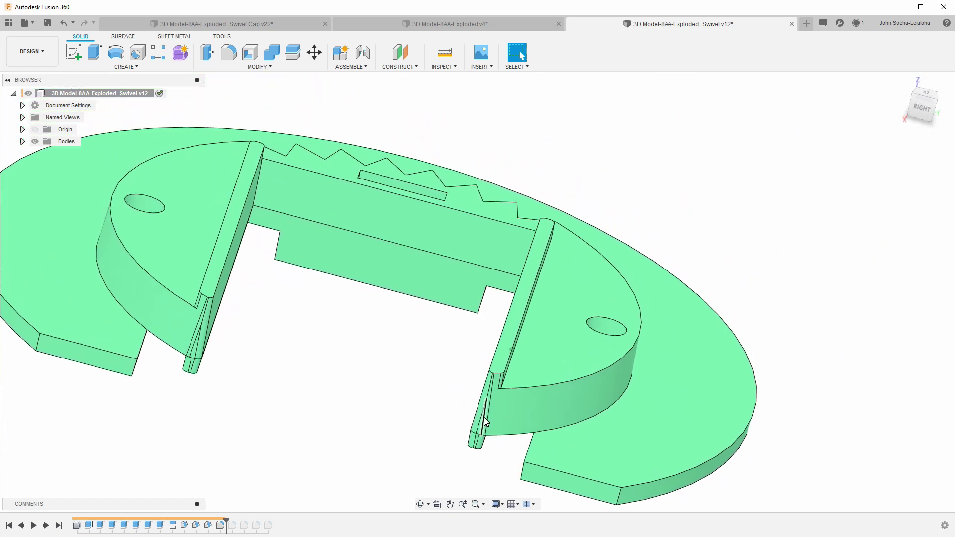
middle_click_drag(475, 450, 339, 491, "shift")
scroll(452, 444, "up", 2)
scroll(452, 444, "up", 1)
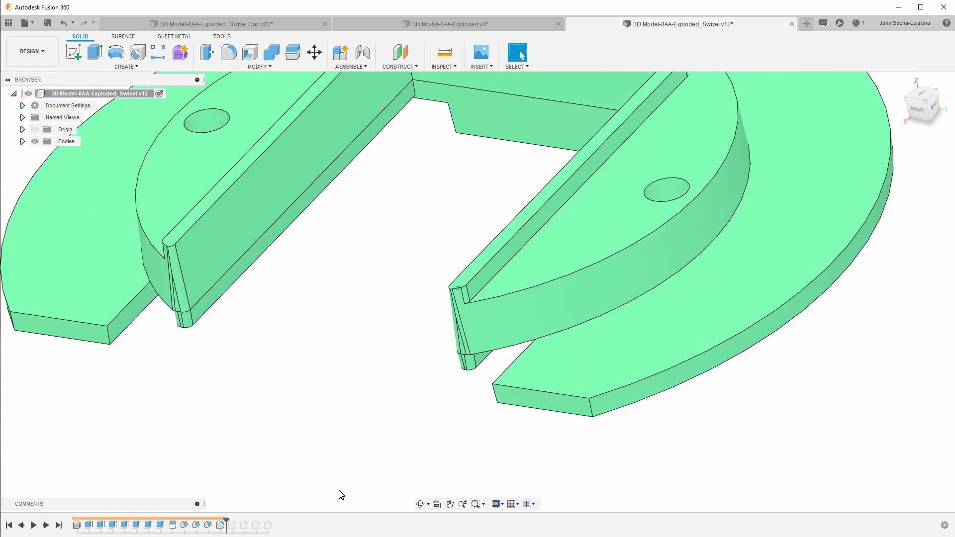
- Advance the design history to just after Fillet2 and check a rounded corner at the outer flange's open end
left_click_drag(227, 520, 238, 519)
scroll(257, 512, "down", 5)
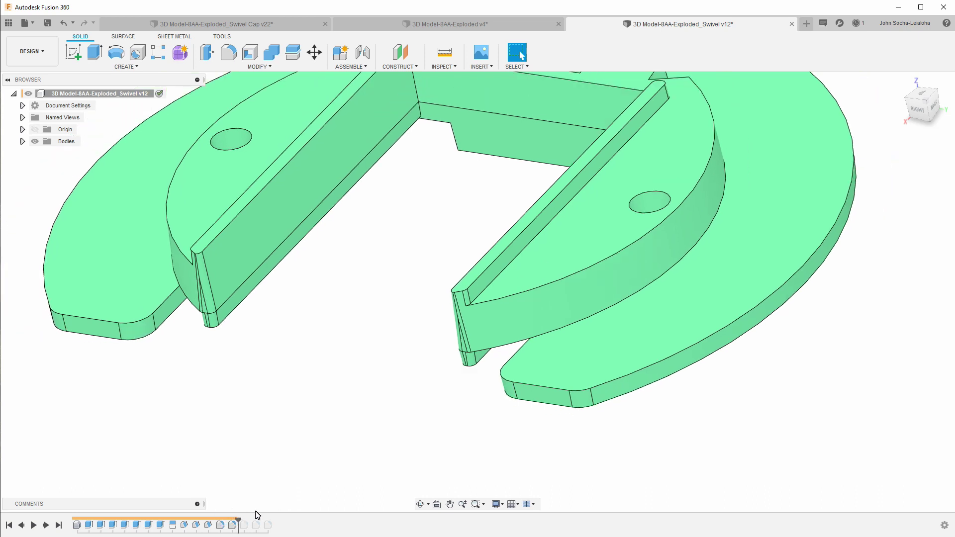
scroll(269, 362, "up", 1)
left_click(266, 334)
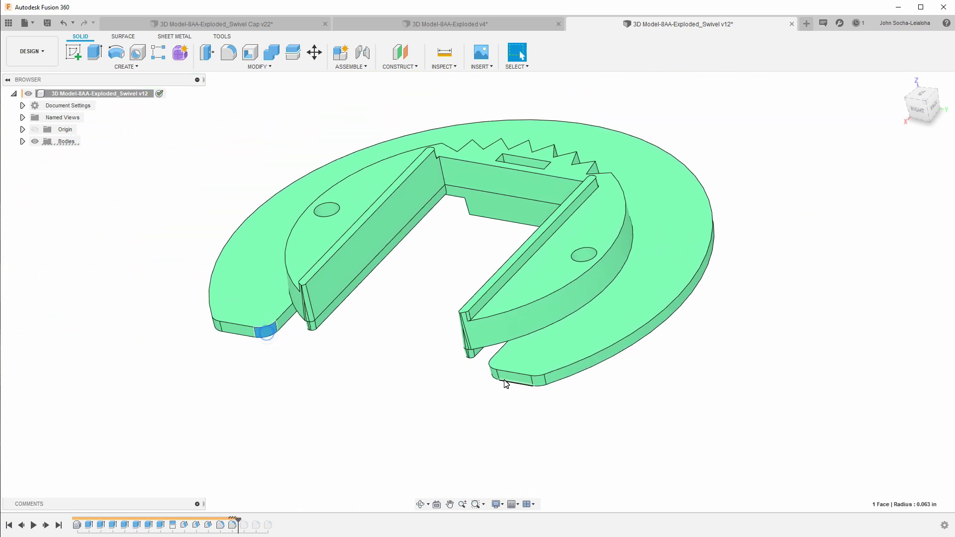
left_click(394, 431)
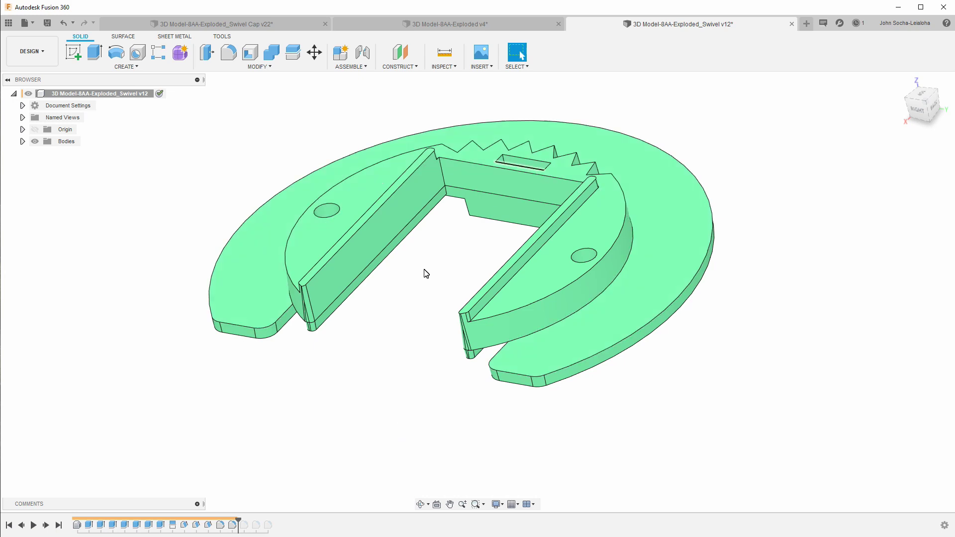
- Advance the design history to just after the fillet following Fillet2 and examine the rounded edges of the teeth
left_click_drag(240, 522, 250, 521)
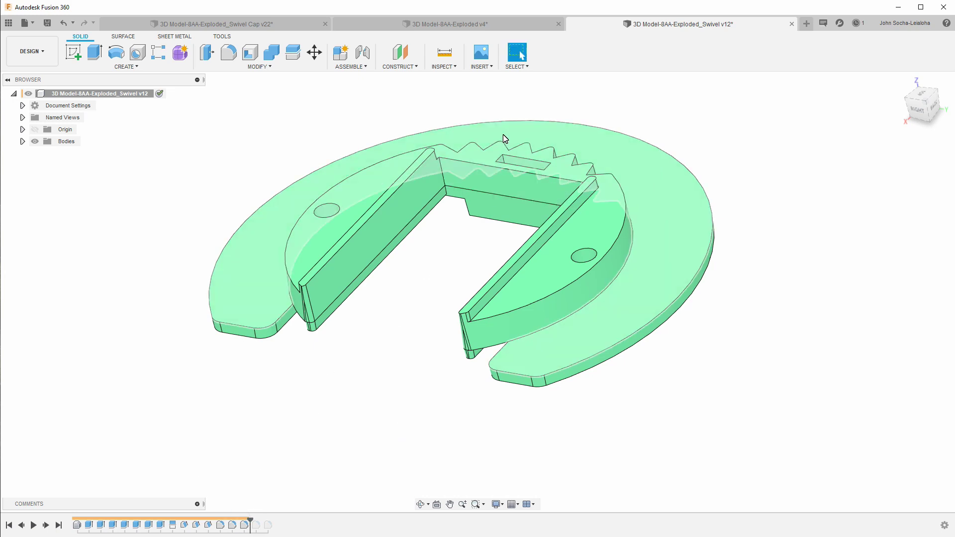
mouse_move(553, 228)
middle_mouse_down("shift")
mouse_move(621, 332)
mouse_move(503, 443)
mouse_move(510, 405)
middle_mouse_up("shift")
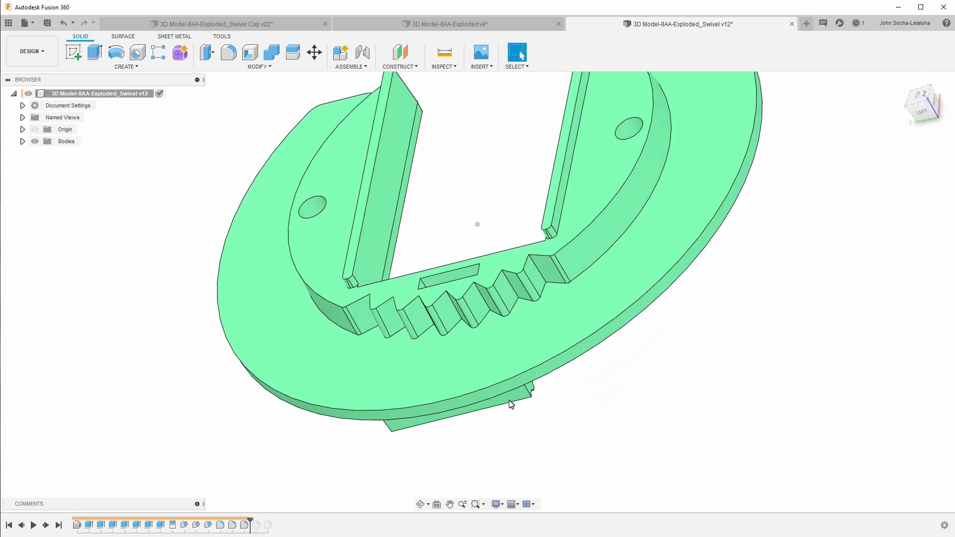
scroll(509, 404, "up", 3)
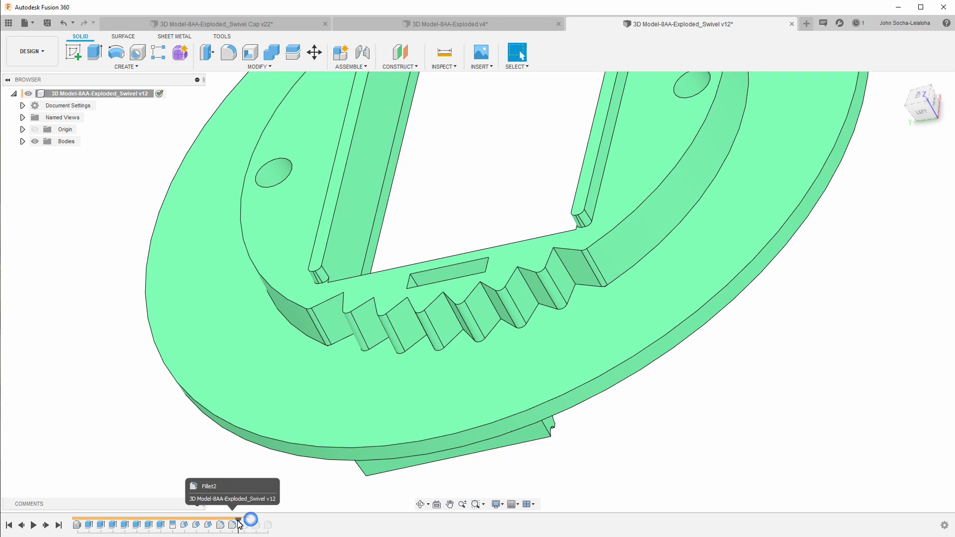
- Roll the design history back before the tooth fillet and forward again to compare the sharp and rounded tooth edges
left_click_drag(251, 521, 239, 521)
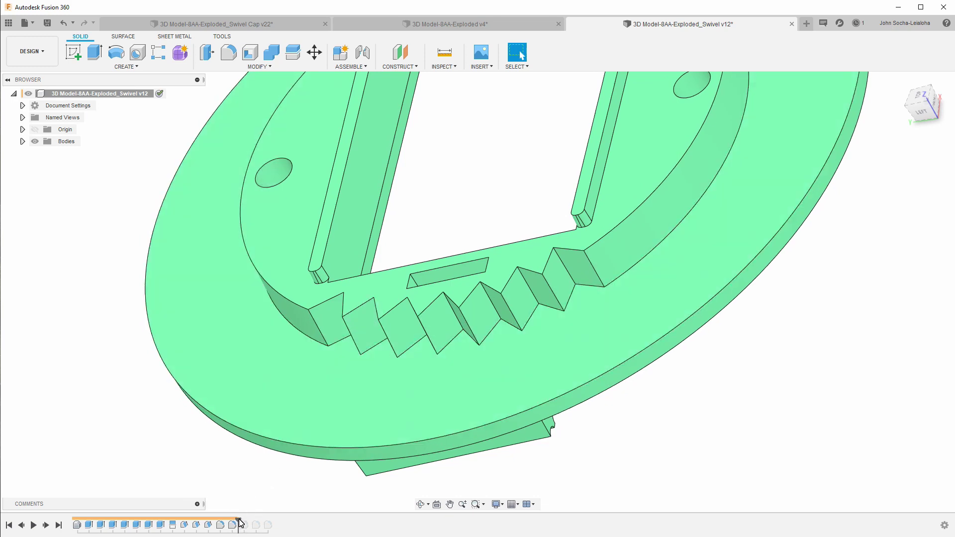
left_click_drag(240, 521, 250, 522)
middle_click_drag(264, 503, 311, 309, "shift")
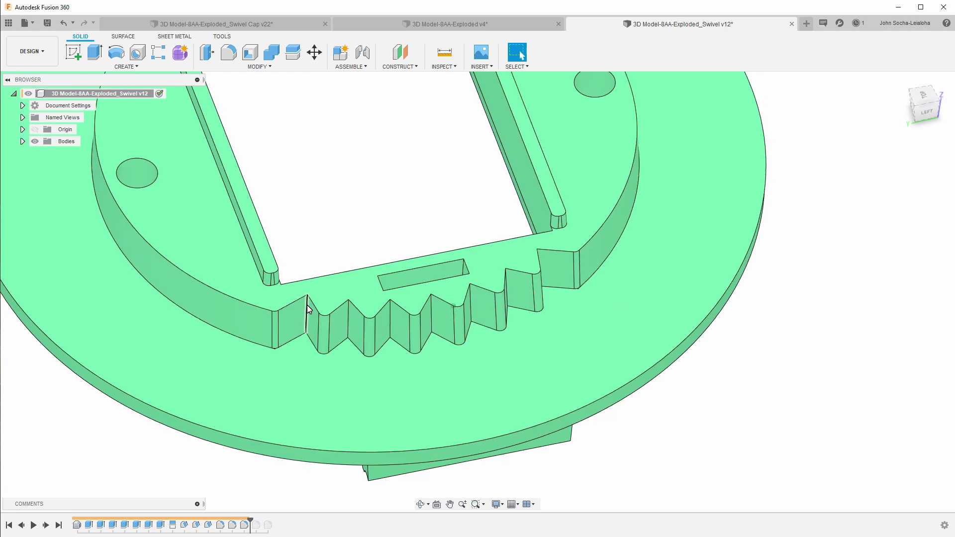
middle_click_drag(304, 312, 268, 512, "shift")
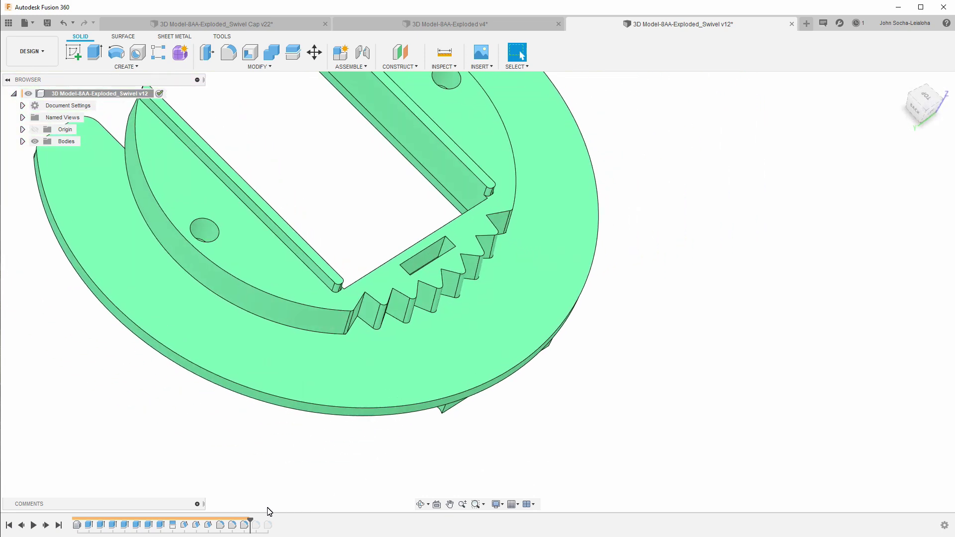
scroll(422, 427, "up", 3)
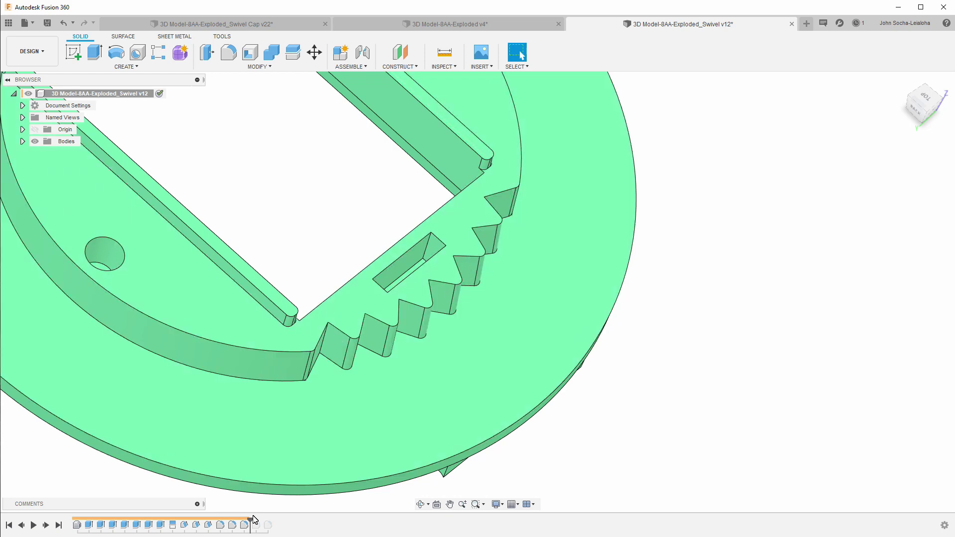
- Advance the design history past Fillet4, highlight the grip ridge edges it affects, and roll back to just before it
key("F5")
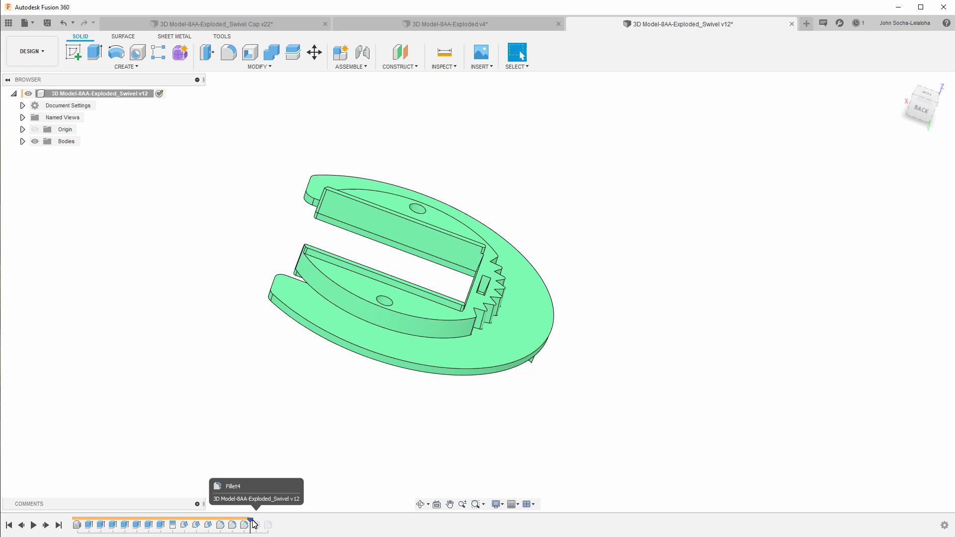
left_click(255, 525)
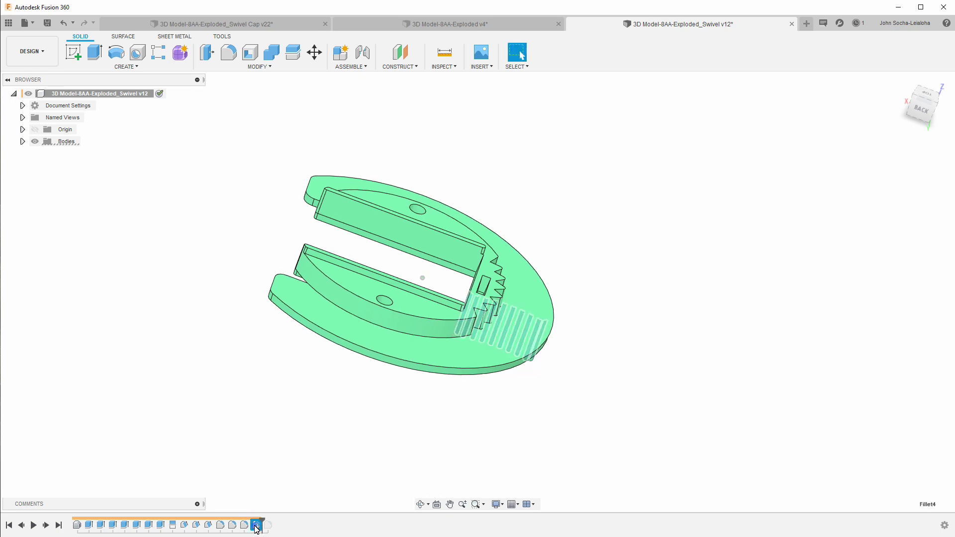
left_click(193, 463)
left_click_drag(263, 522, 250, 521)
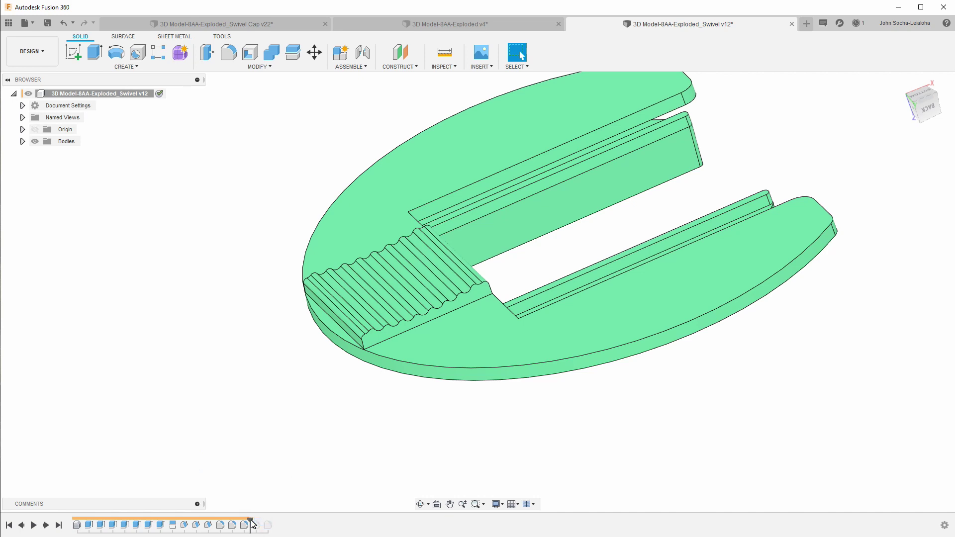
- Measure the short flat edge between two grooves of the ribbed grip and examine the narrow ridge tops
scroll(398, 311, "up", 5)
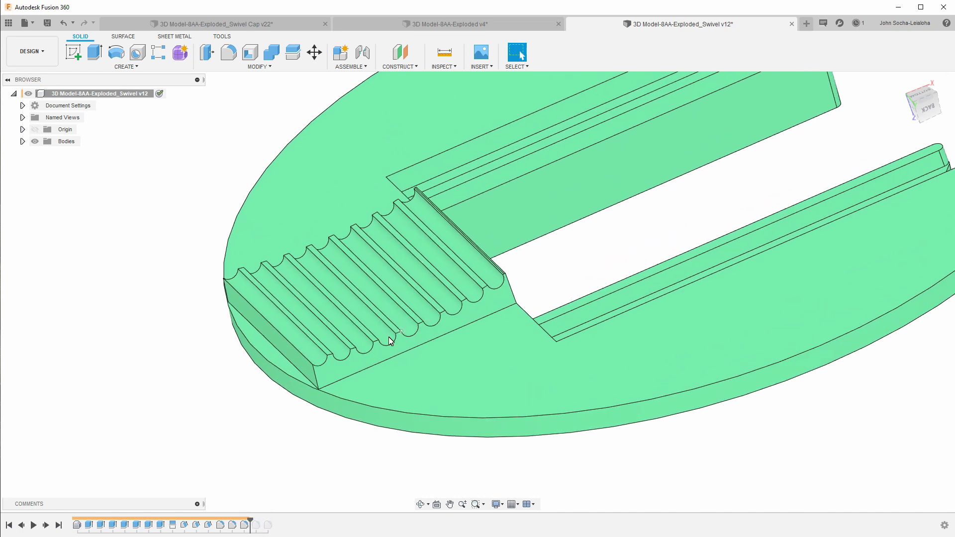
scroll(331, 351, "up", 2)
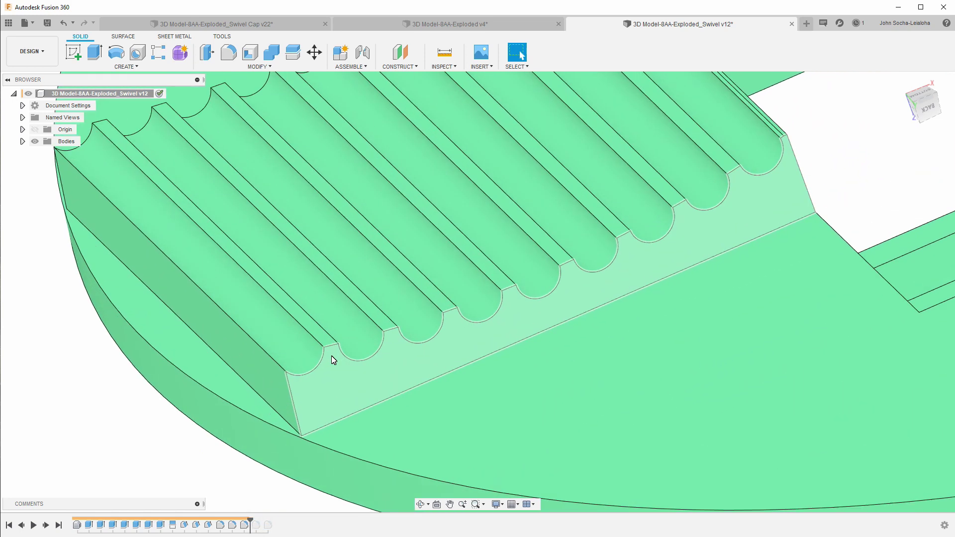
left_click(333, 346)
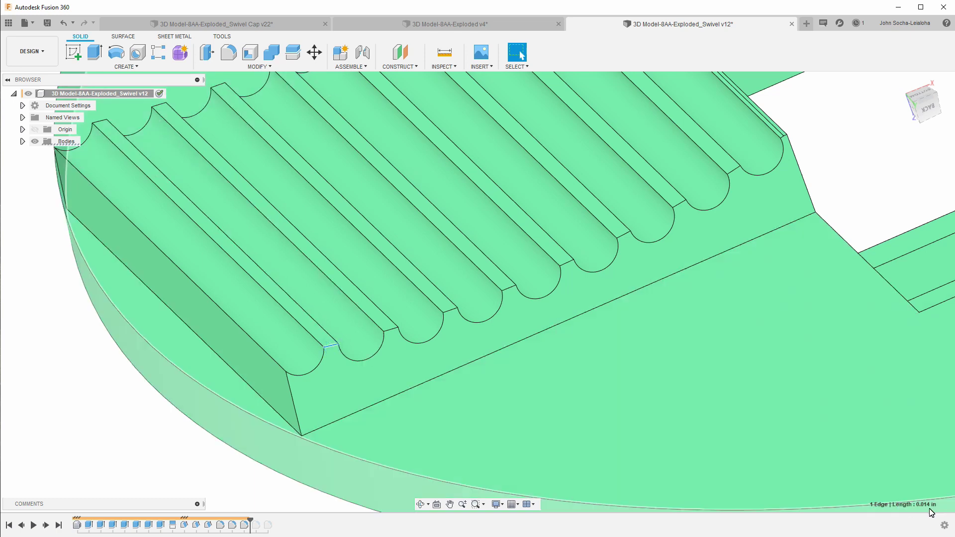
scroll(931, 513, "down", 1)
scroll(299, 312, "down", 2)
scroll(298, 314, "down", 2)
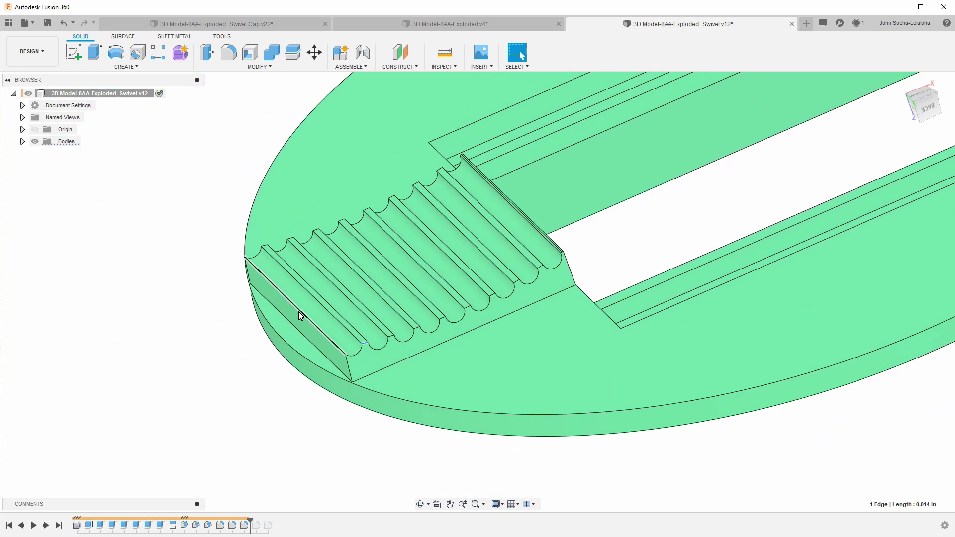
scroll(369, 341, "up", 3)
scroll(369, 341, "down", 2)
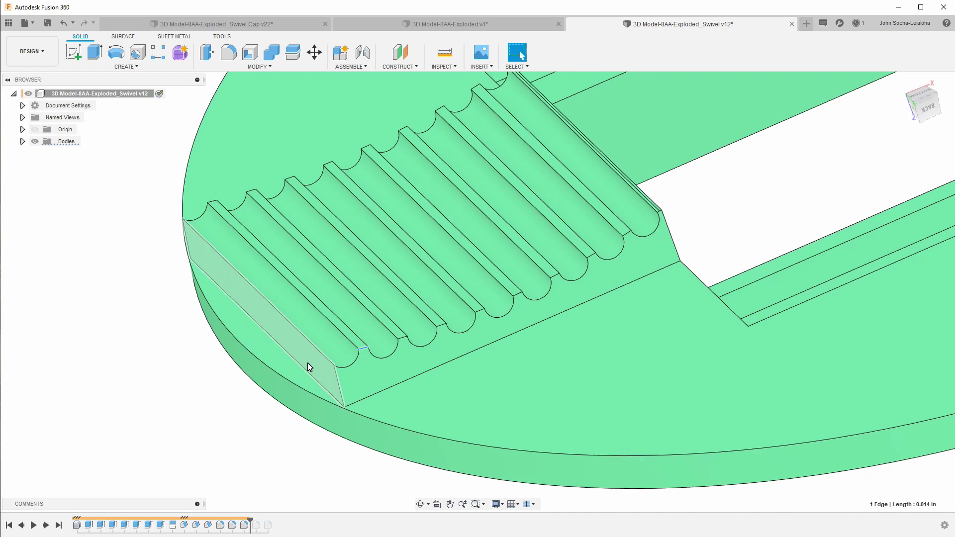
scroll(401, 367, "up", 4)
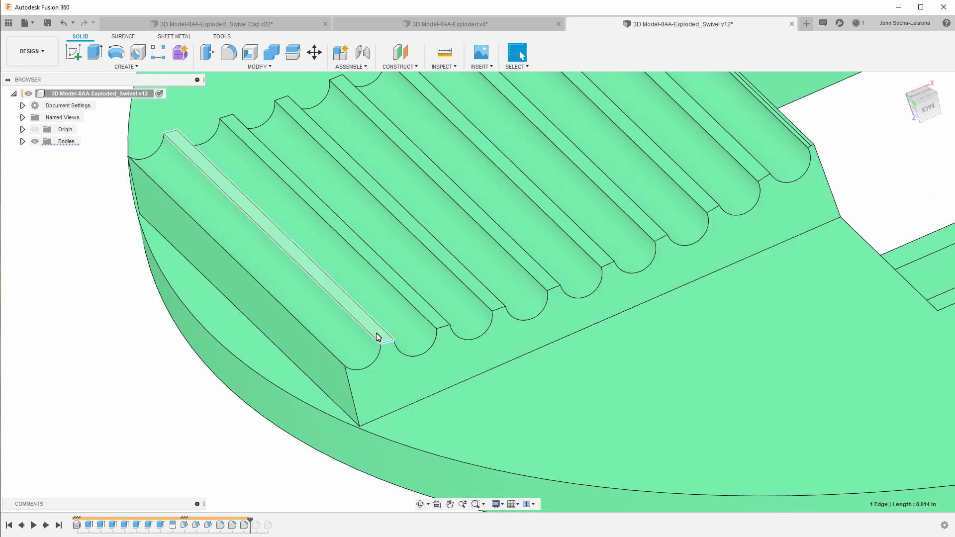
scroll(377, 337, "down", 3)
scroll(367, 328, "up", 2)
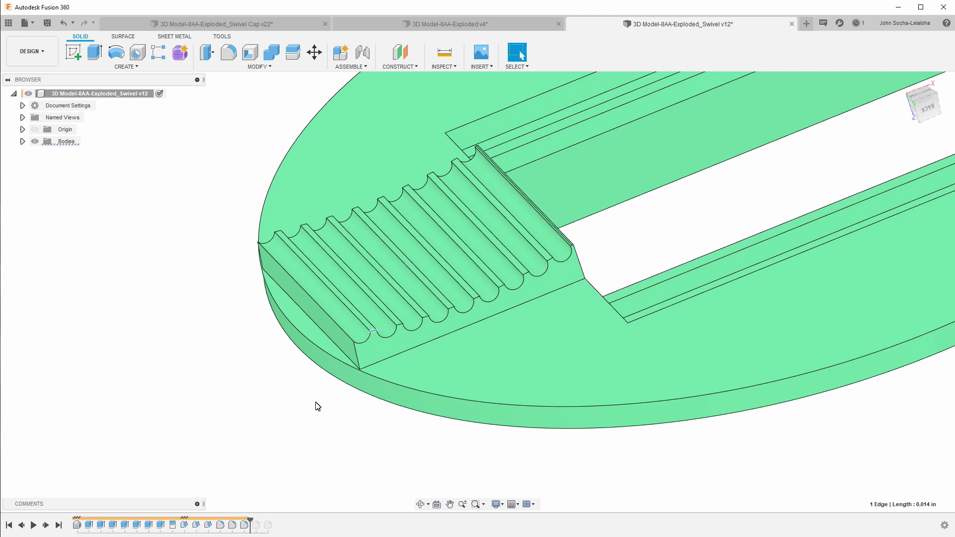
- Advance the design history past Fillet4 and Fillet7 to its end, checking the rounded grip ridges and highlighting Fillet7
scroll(315, 405, "down", 2)
scroll(315, 405, "up", 2)
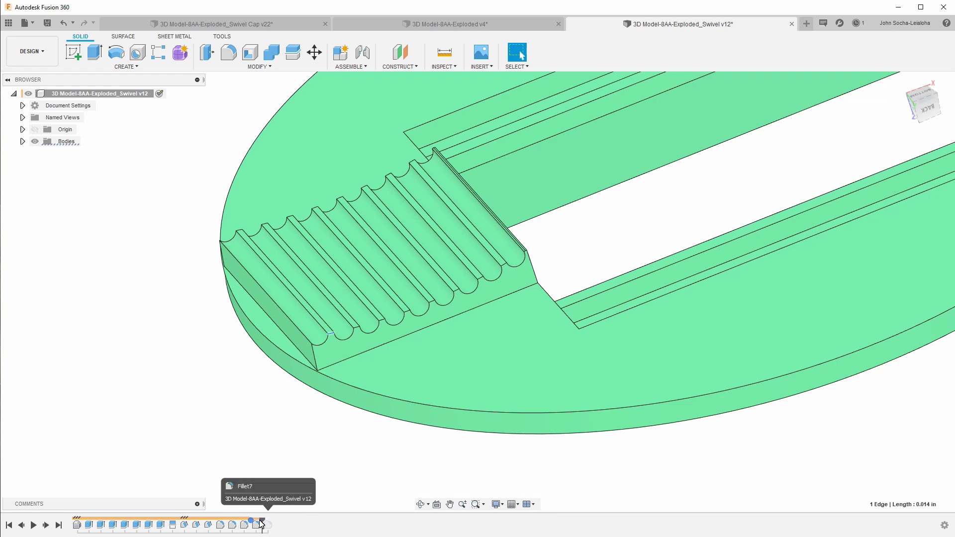
left_click_drag(252, 523, 261, 523)
middle_click_drag(273, 465, 269, 509, "shift")
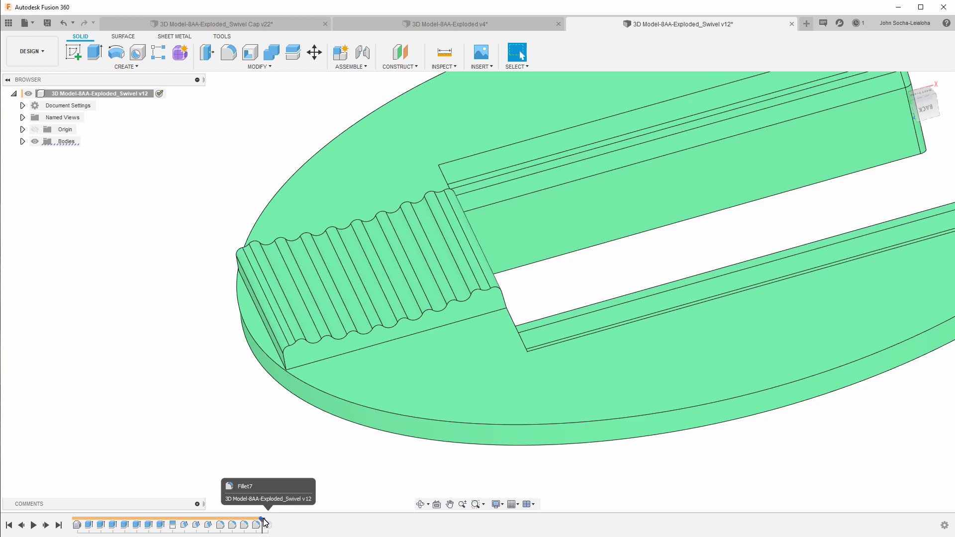
left_click_drag(270, 522, 276, 522)
left_click(269, 526)
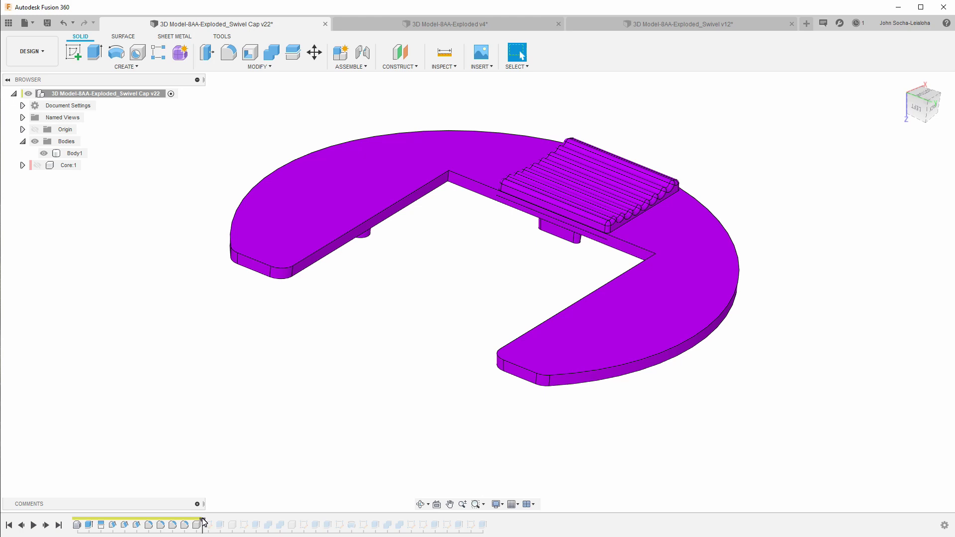
- Advance the swivel cap's design history past Sketch1 and the extrude after it, and show the Core component
middle_click_drag(479, 358, 478, 357, "shift")
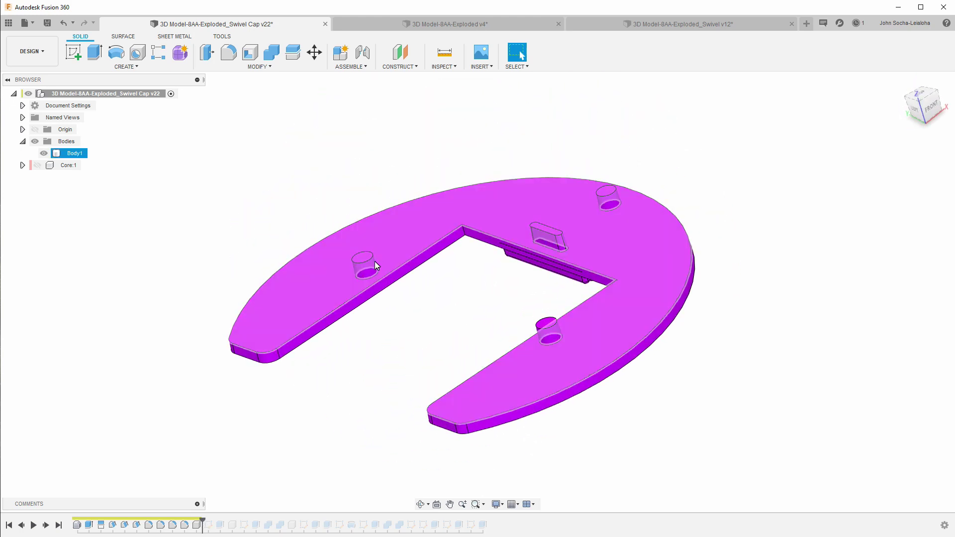
middle_click_drag(530, 379, 349, 364, "shift")
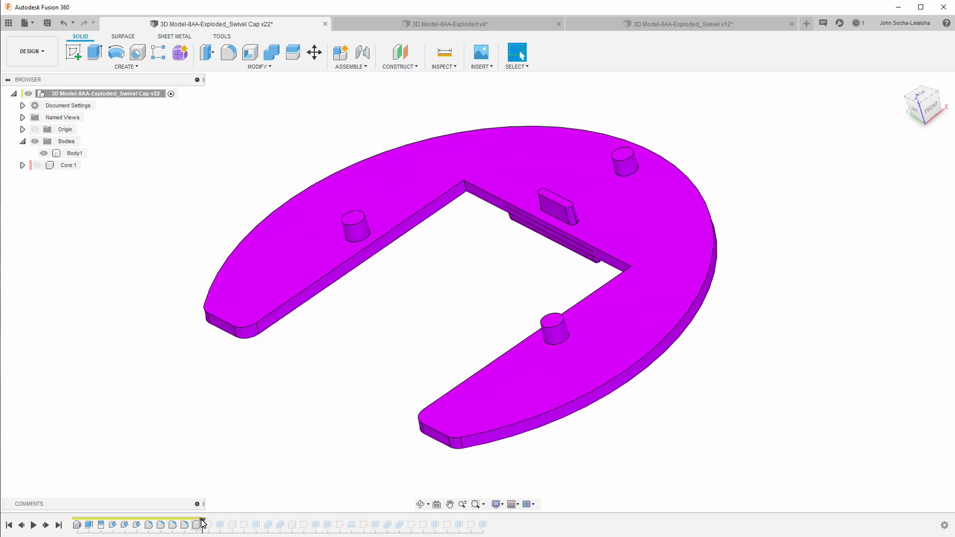
left_click_drag(202, 522, 209, 527)
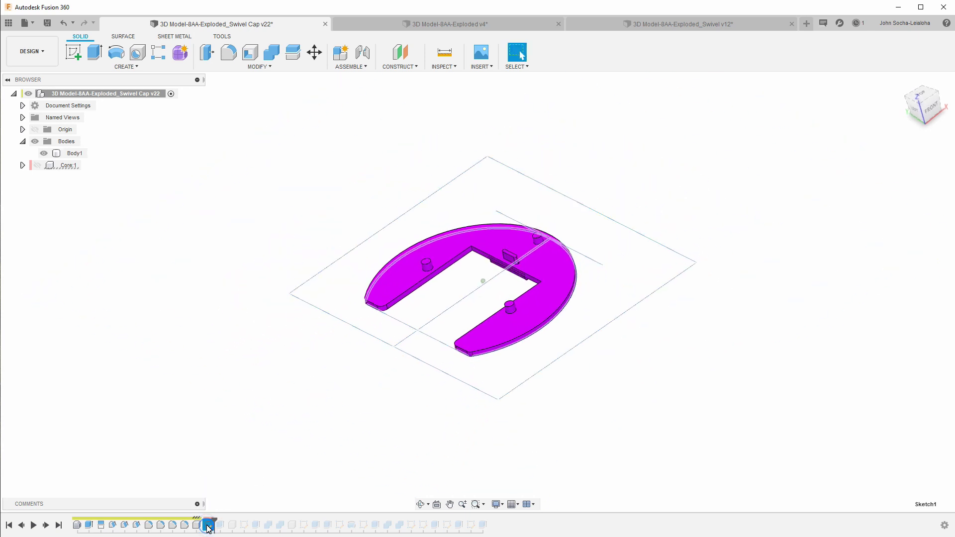
left_click_drag(215, 523, 226, 523)
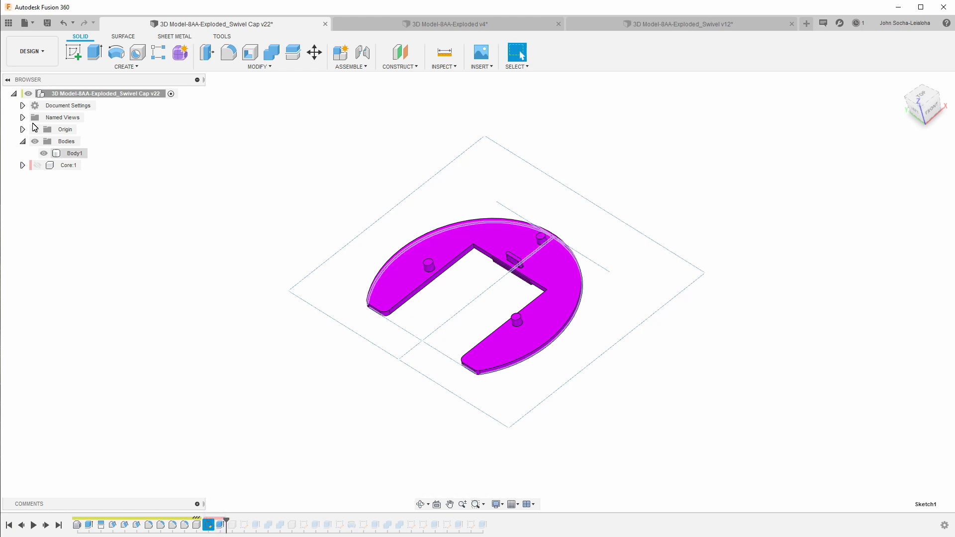
left_click(38, 165)
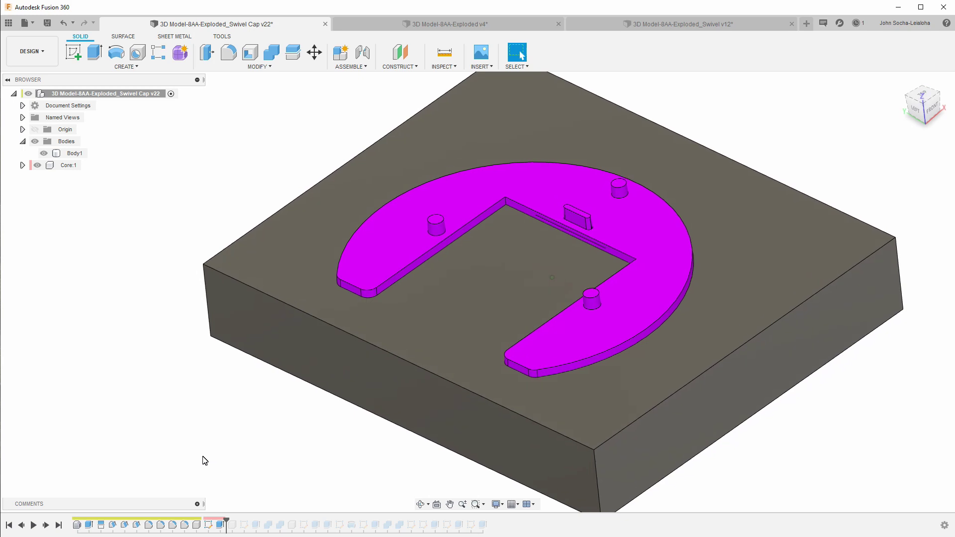
- Advance the cap's design history to just after the Cavity extrude and hide the Core to compare the cap body with the Cavity block
left_click_drag(226, 523, 262, 523)
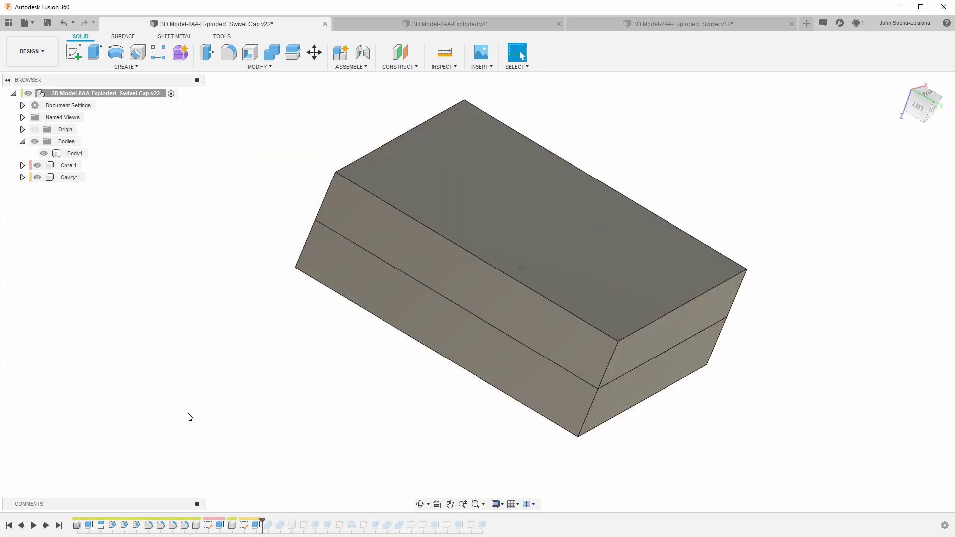
left_click(36, 165)
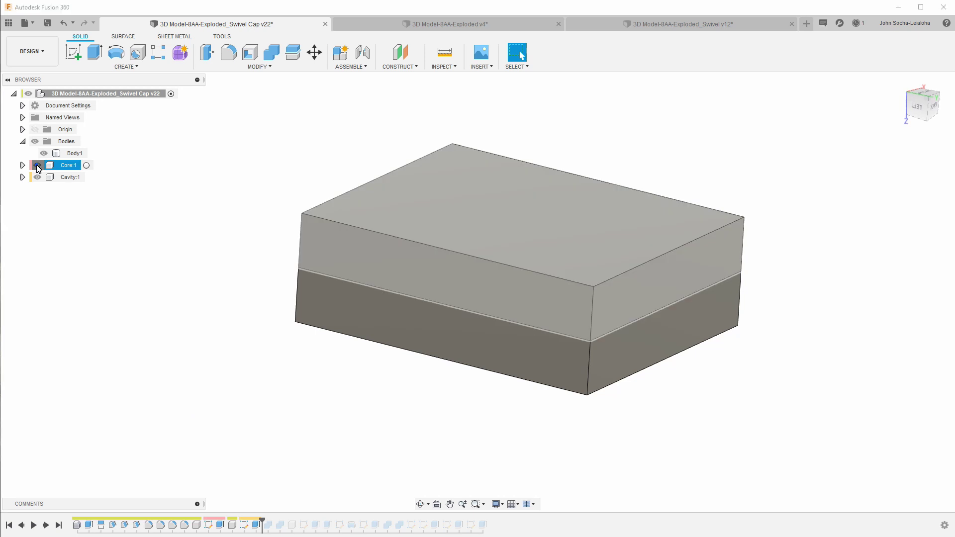
left_click(37, 165)
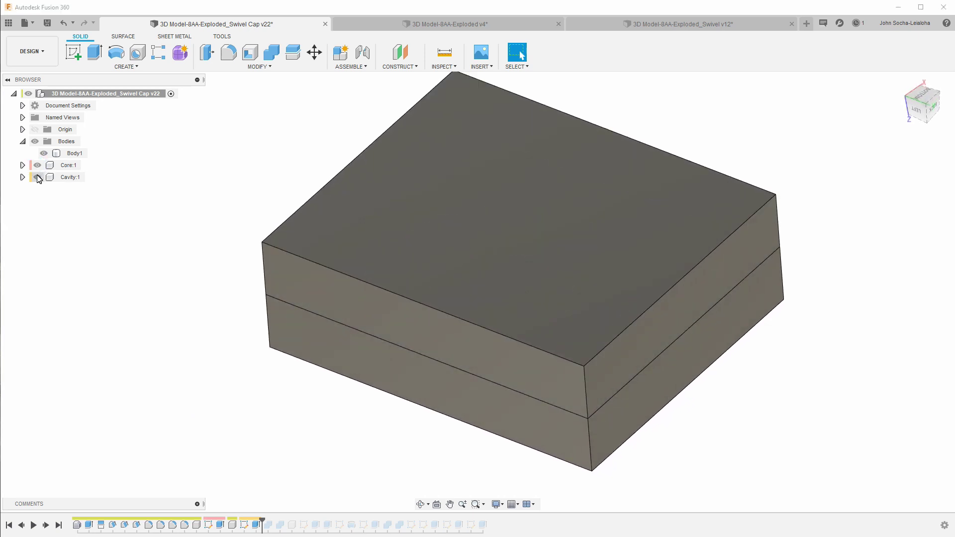
left_click(36, 165)
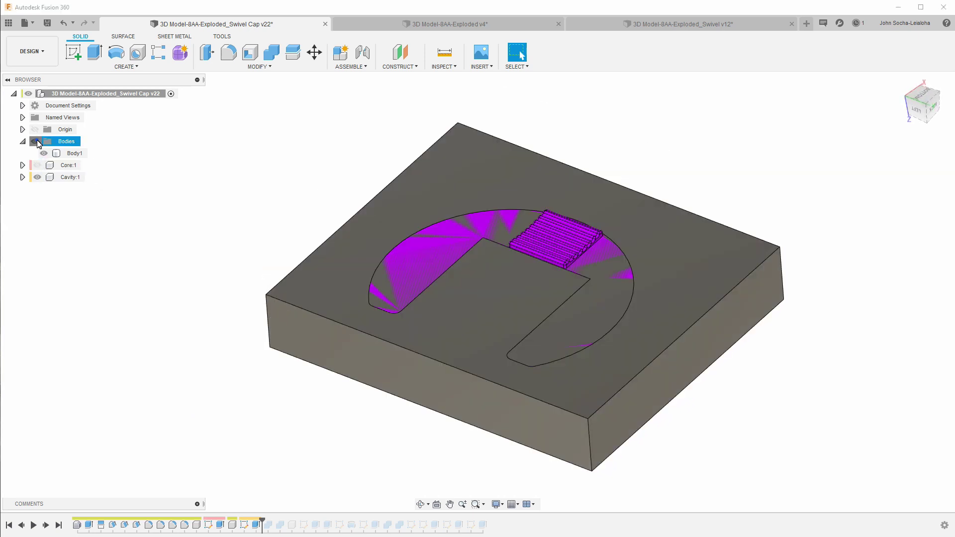
left_click(36, 141)
left_click(37, 142)
- Advance the history past the two Combine features, hide the cap body, and inspect the impressions in the Cavity and Core separately
left_click_drag(265, 523, 280, 523)
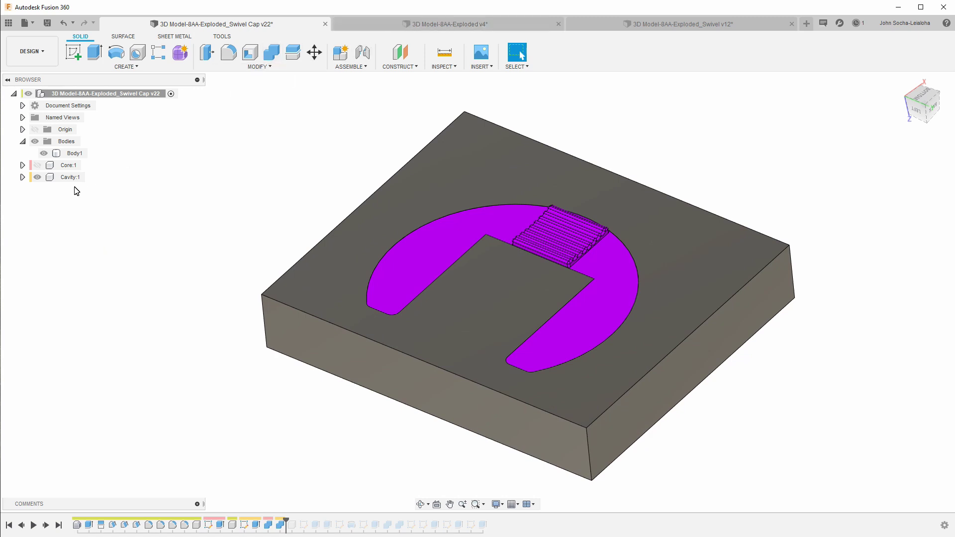
left_click(37, 165)
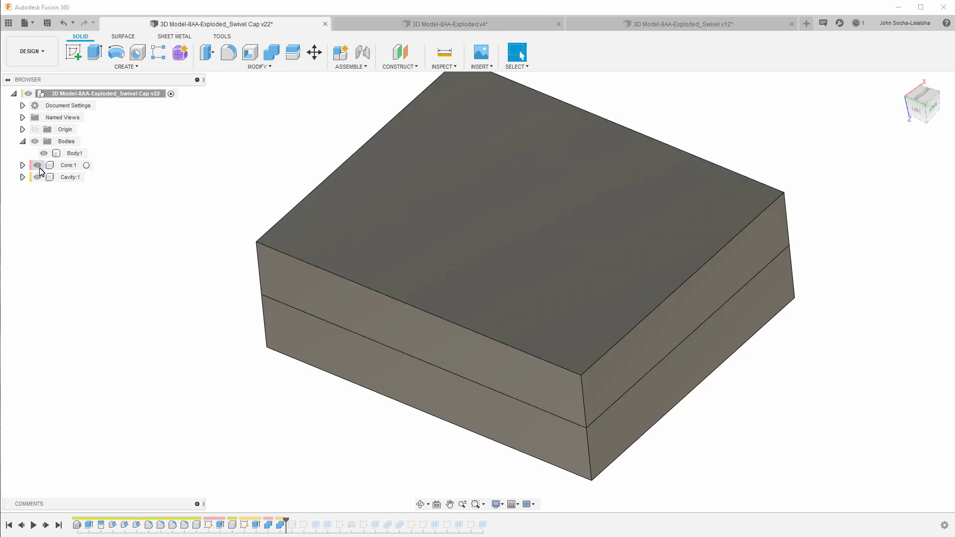
left_click(37, 165)
left_click(35, 141)
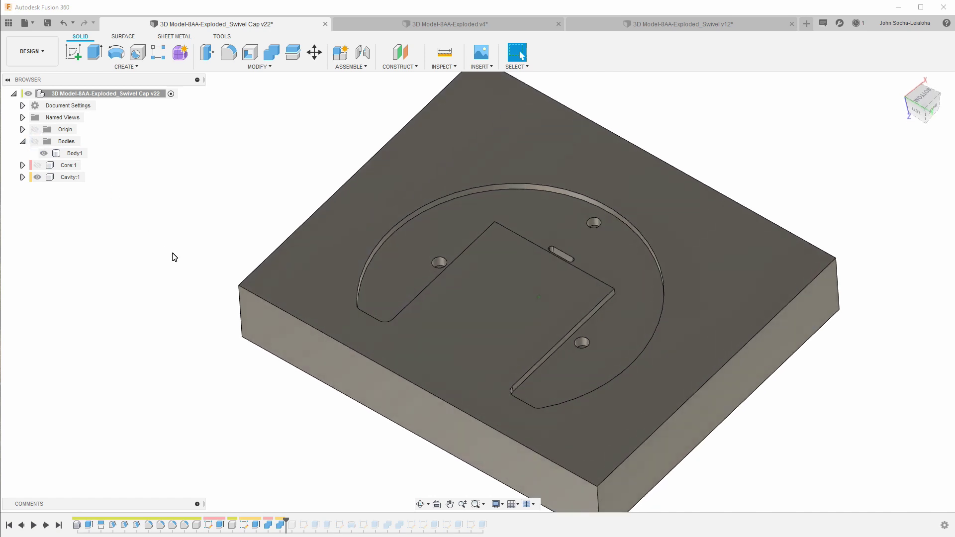
left_click(38, 177)
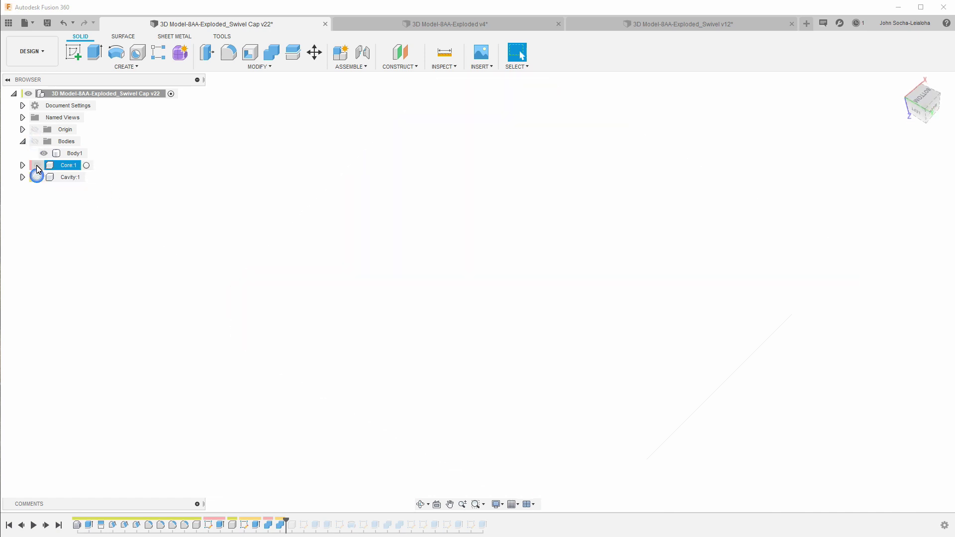
left_click(38, 165)
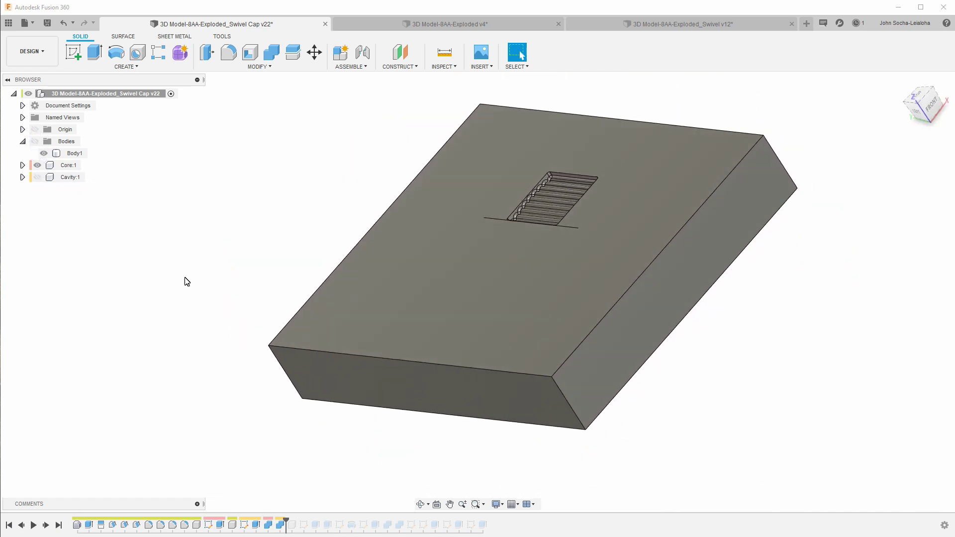
- Advance the history to just after the Runner's second extrude, showing the Cavity and hiding the Core to examine the runner
left_click_drag(286, 521, 321, 521)
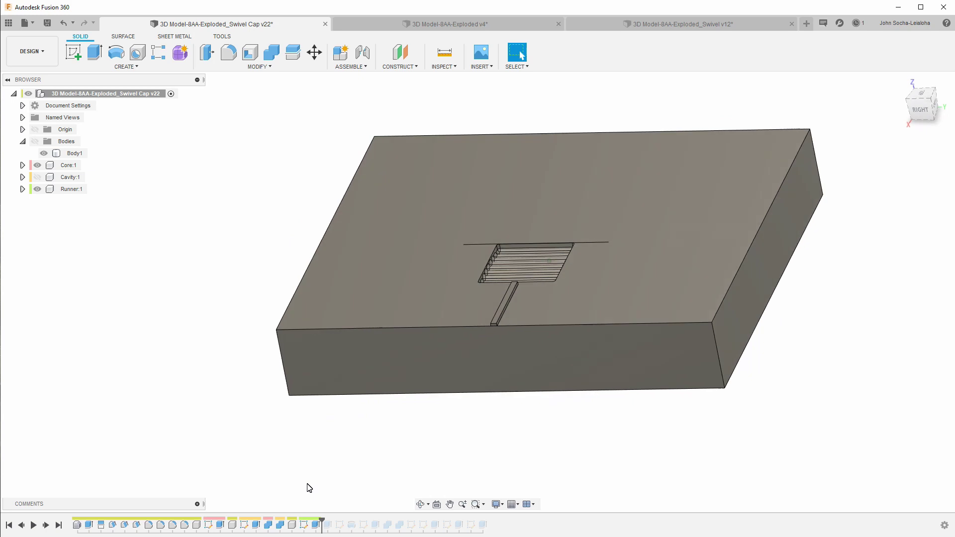
left_click(37, 189)
left_click(37, 177)
left_click(36, 166)
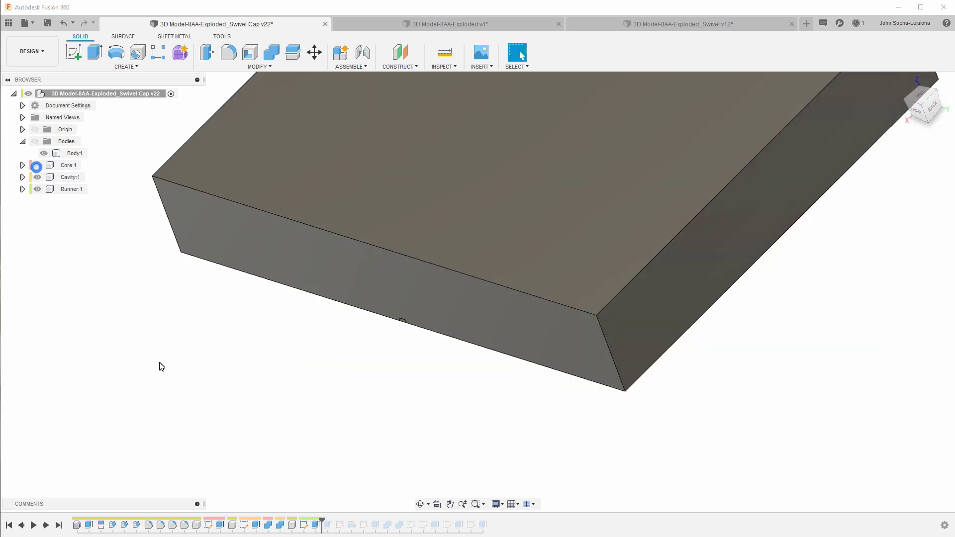
left_click(194, 389)
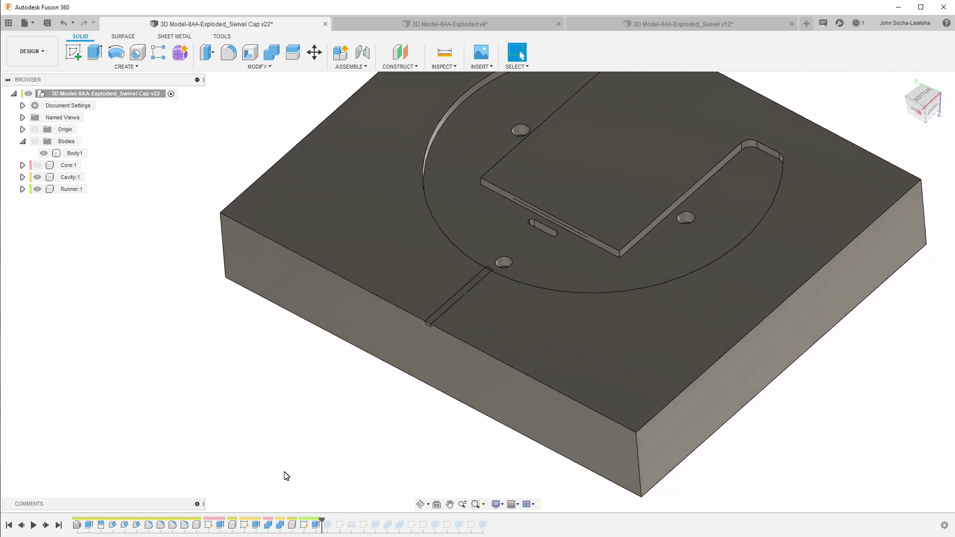
left_click_drag(322, 521, 334, 523)
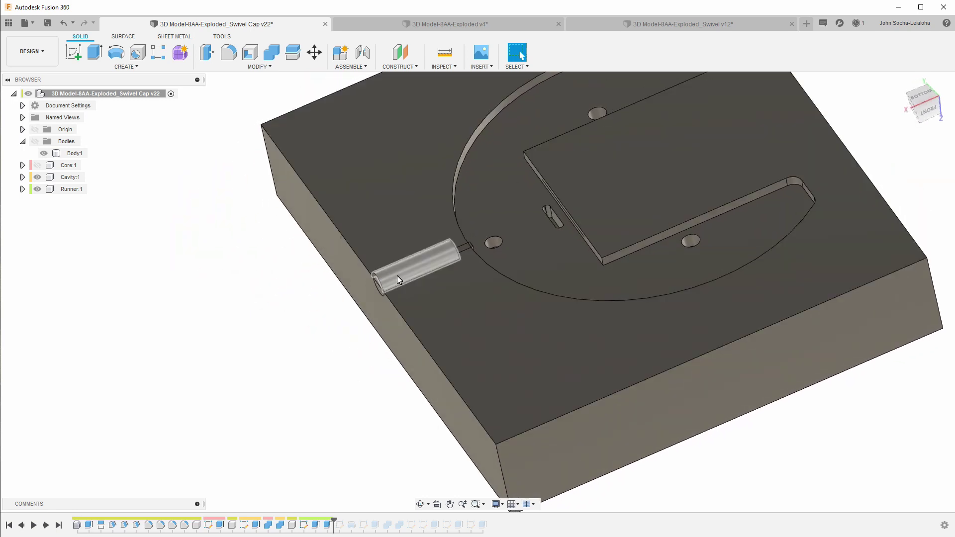
- Advance the design history past the Runner feature that rounds the runner's inner end and inspect the runner against the Cavity's parting face
left_click_drag(338, 520, 357, 523)
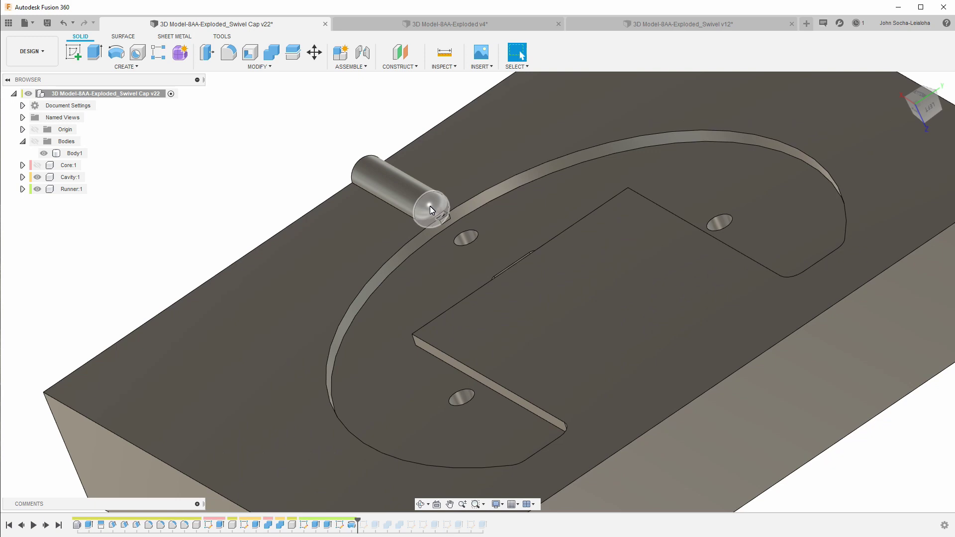
middle_click_drag(82, 259, 318, 481, "shift")
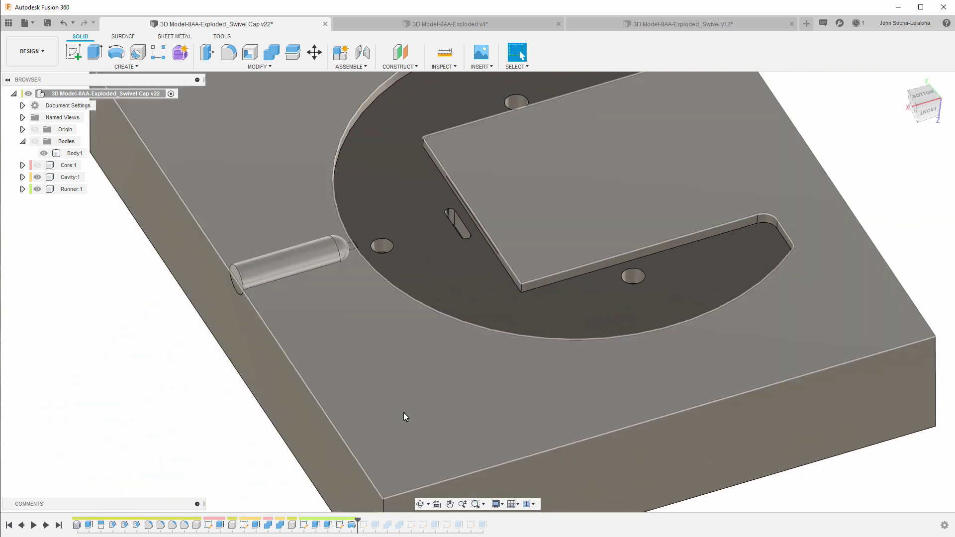
left_click(403, 409)
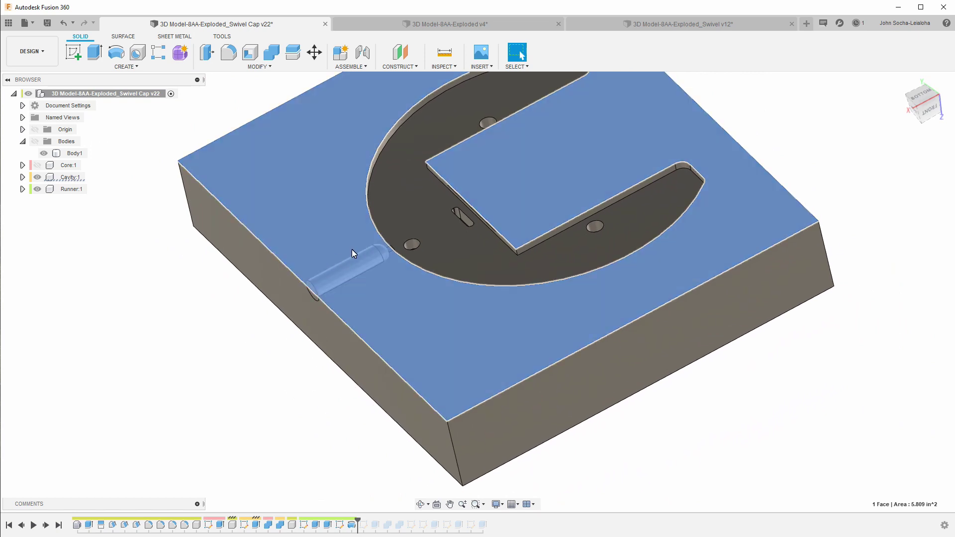
left_click(241, 468)
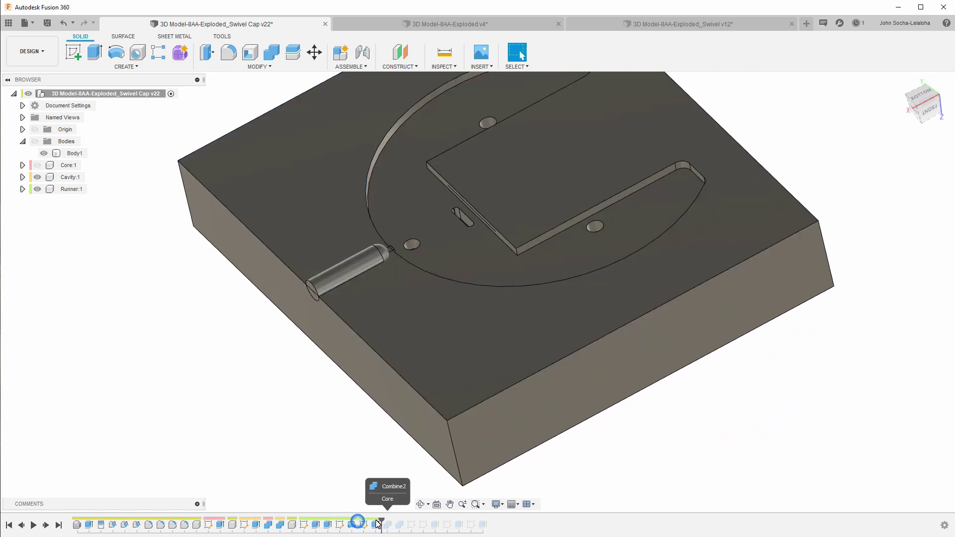
- Advance the history to just after the extrude that adds the two alignment pins, and check the circular edge of one pin
left_click_drag(359, 524, 381, 525)
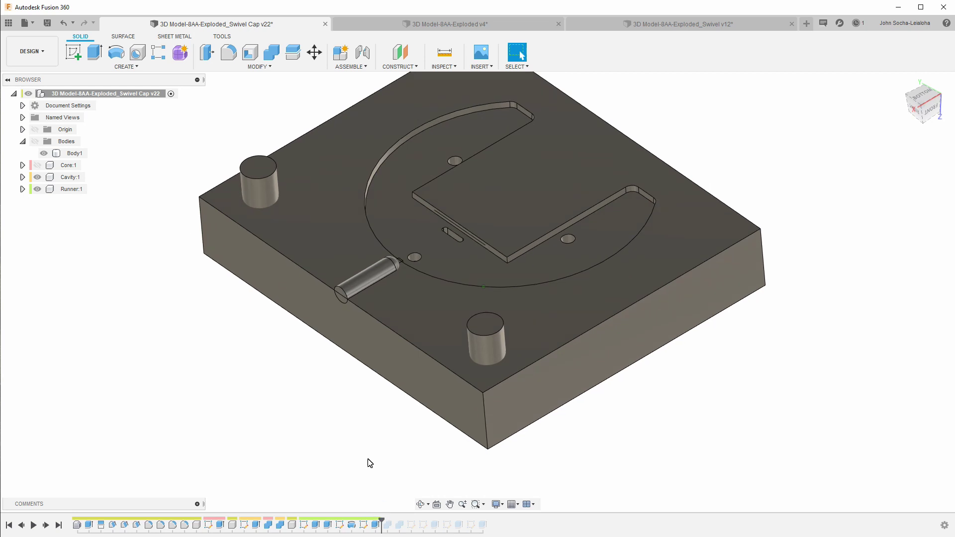
left_click(486, 336)
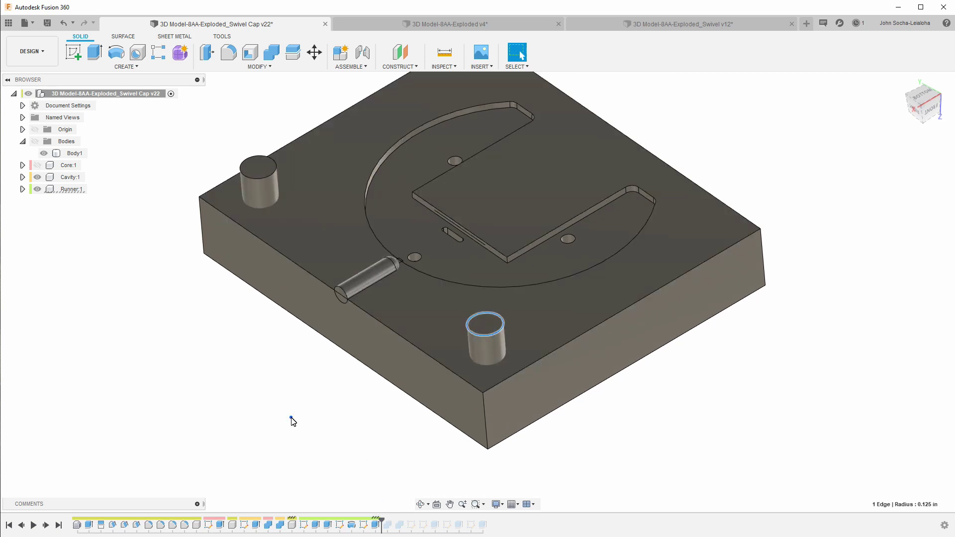
left_click(292, 421)
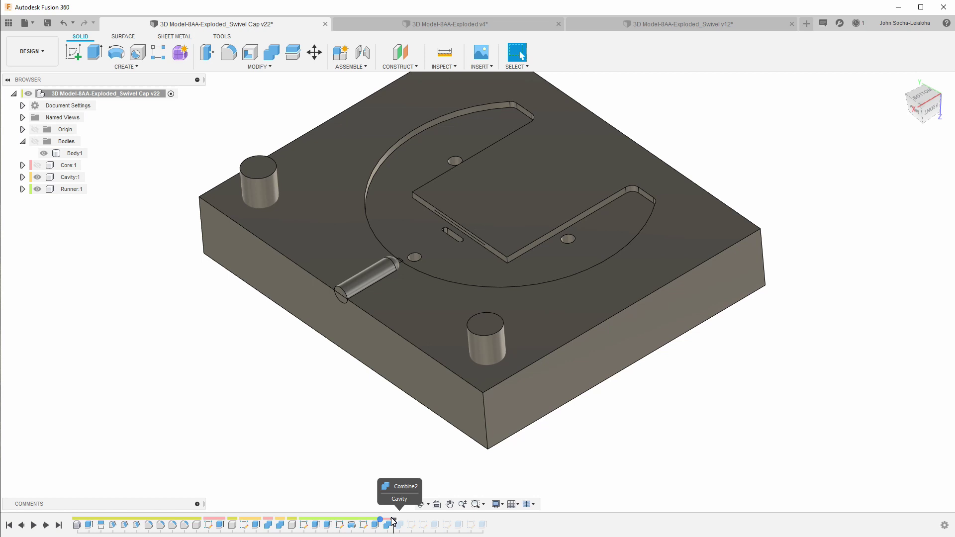
- Advance the history past the Core's Combine2, hide the Runner and Cavity, and show the Core to inspect its runner groove and pin holes
left_click_drag(381, 521, 393, 521)
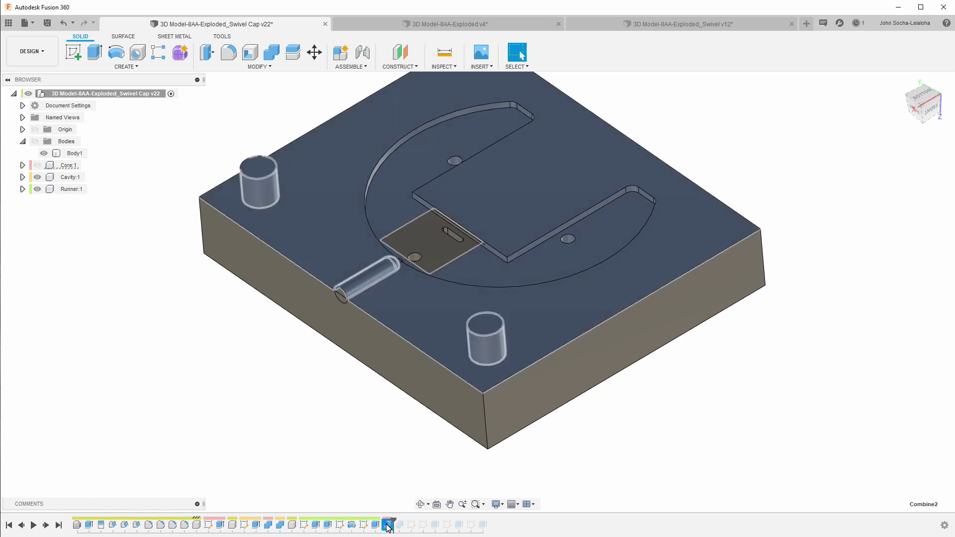
left_click(38, 189)
left_click(39, 190)
middle_click_drag(262, 373, 234, 351, "shift")
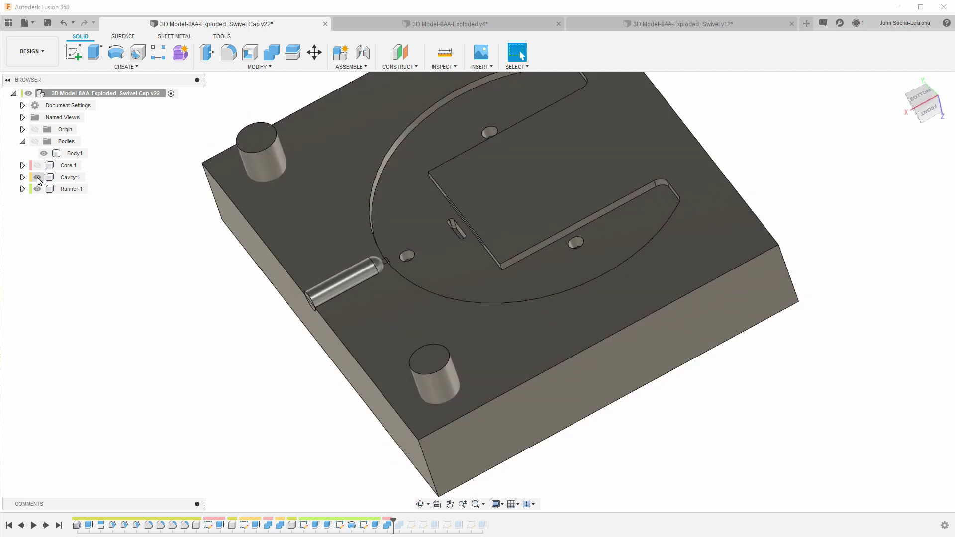
left_click(38, 189)
left_click(38, 177)
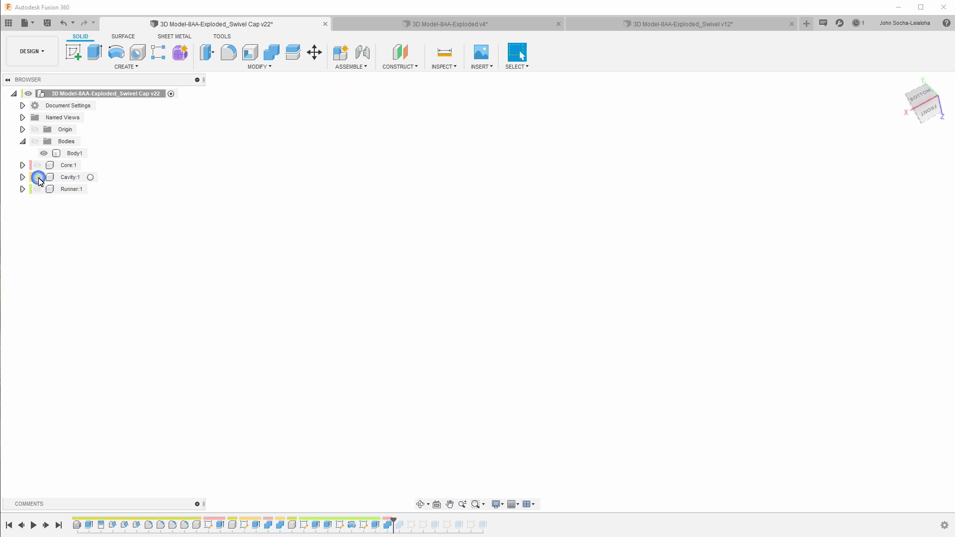
left_click(38, 165)
middle_click_drag(269, 316, 284, 331, "shift")
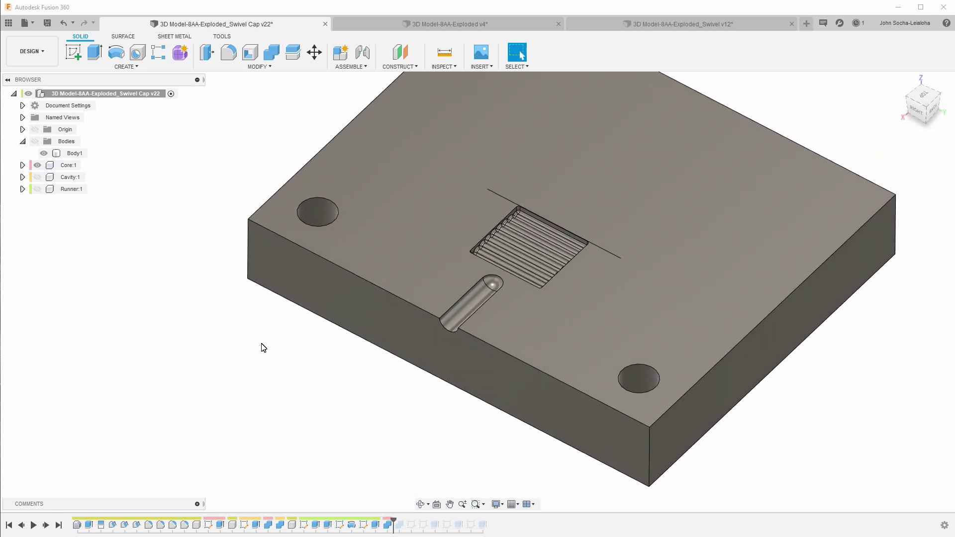
- Advance the history past the Cavity's Combine2, show the Cavity, and hide the Core to inspect the Cavity's runner groove and pin holes
left_click_drag(395, 523, 405, 524)
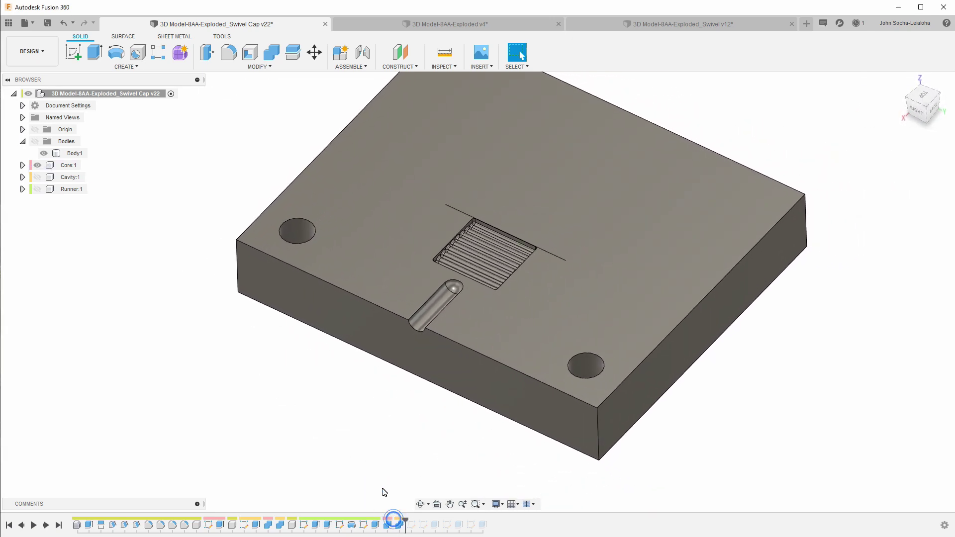
left_click(38, 177)
left_click(38, 165)
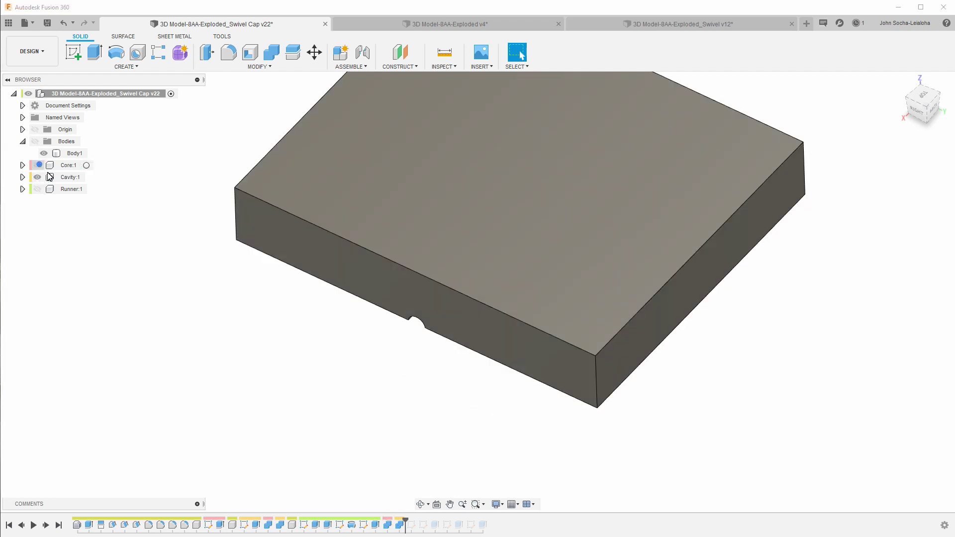
key("F5")
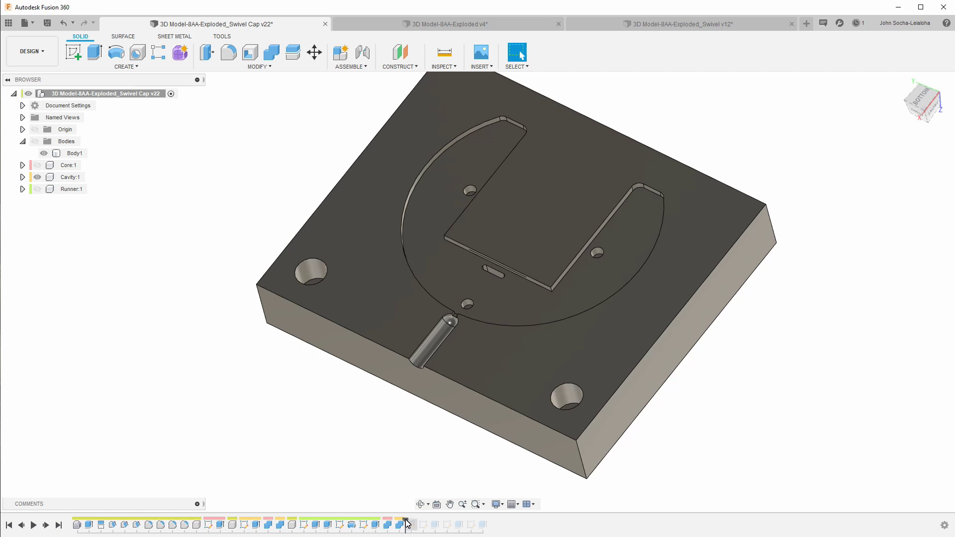
- Advance the history past the extrude that cuts the Cavity's two edge notches, and highlight the floor face of each notch
left_click_drag(407, 523, 438, 522)
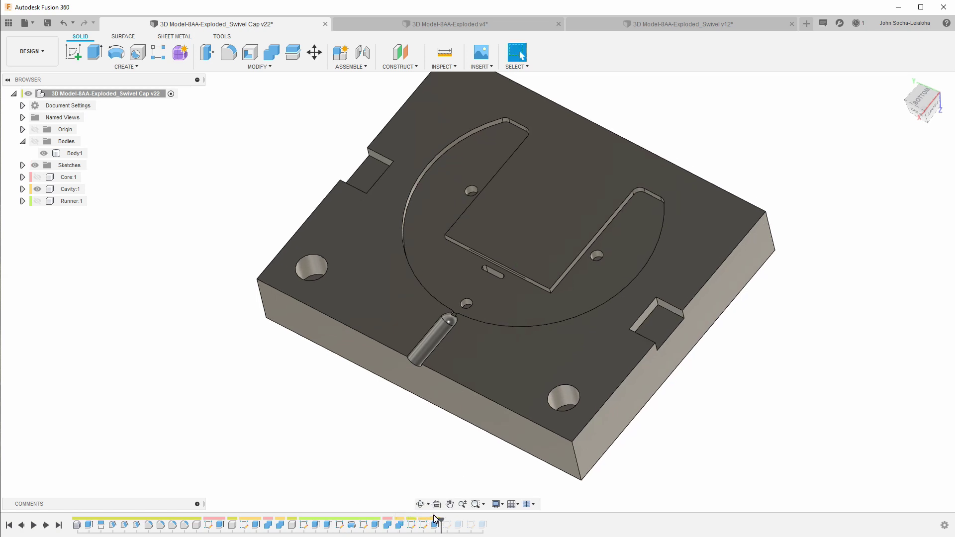
left_click(608, 335)
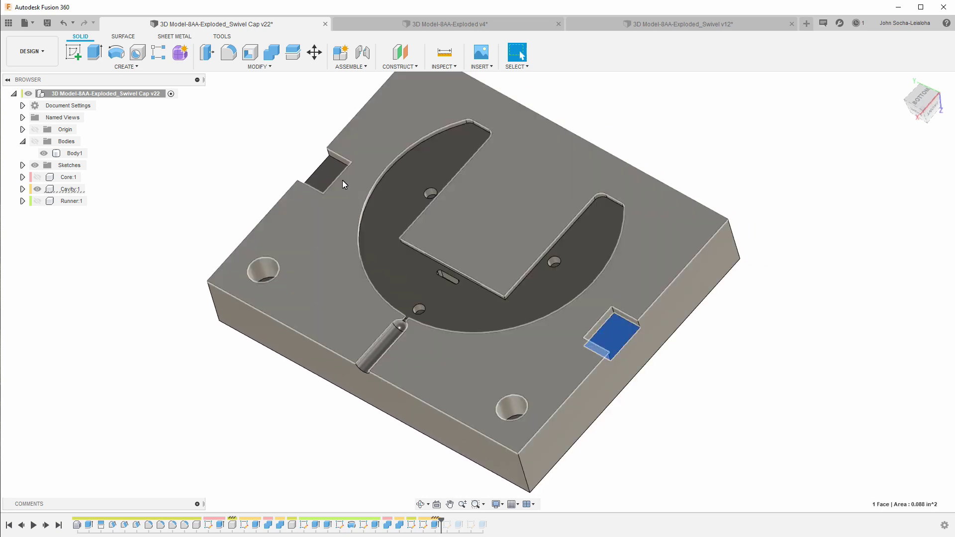
left_click(324, 174)
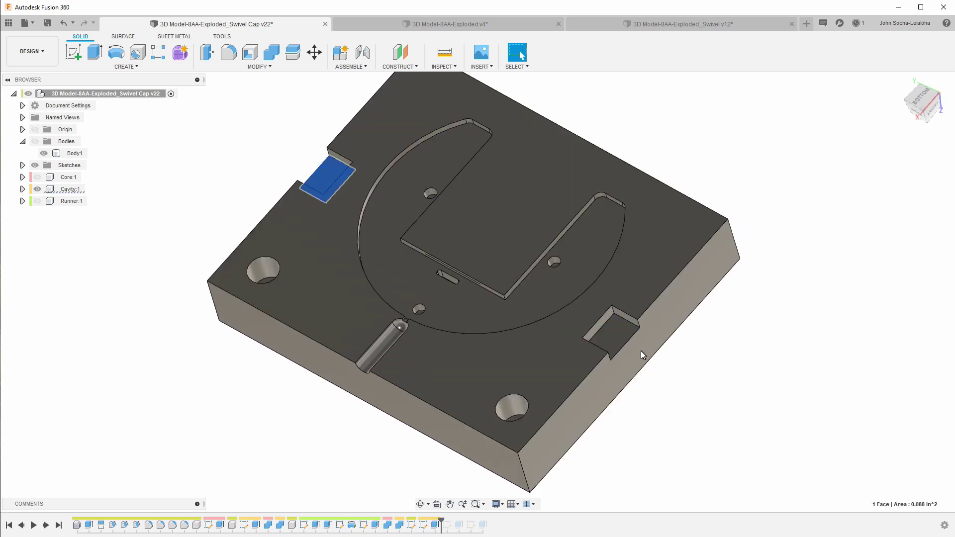
left_click(607, 333)
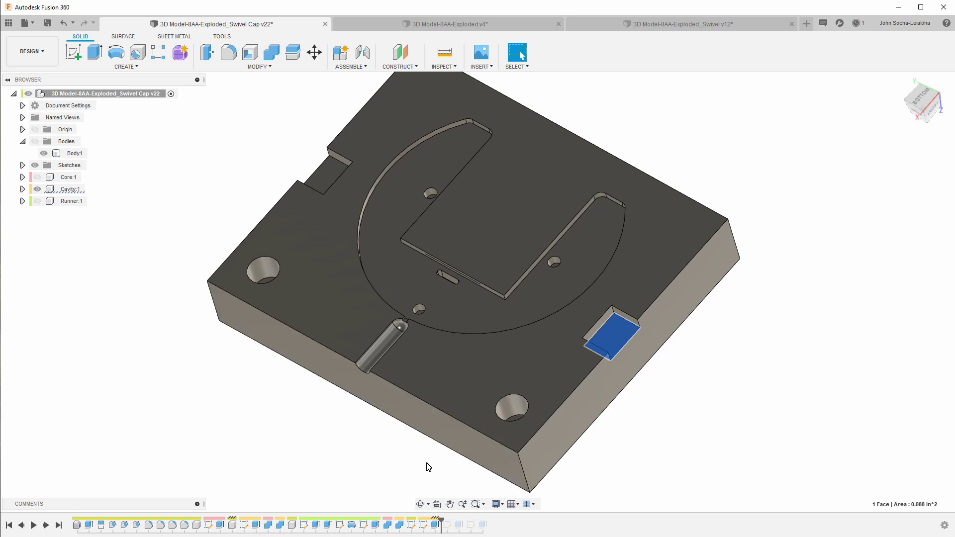
- Advance the history to just after the Cavity's Extrude3 and examine the shallow cuts at the ends of the U-shaped impression
left_click_drag(442, 521, 463, 521)
scroll(474, 112, "up", 1)
scroll(473, 110, "up", 6)
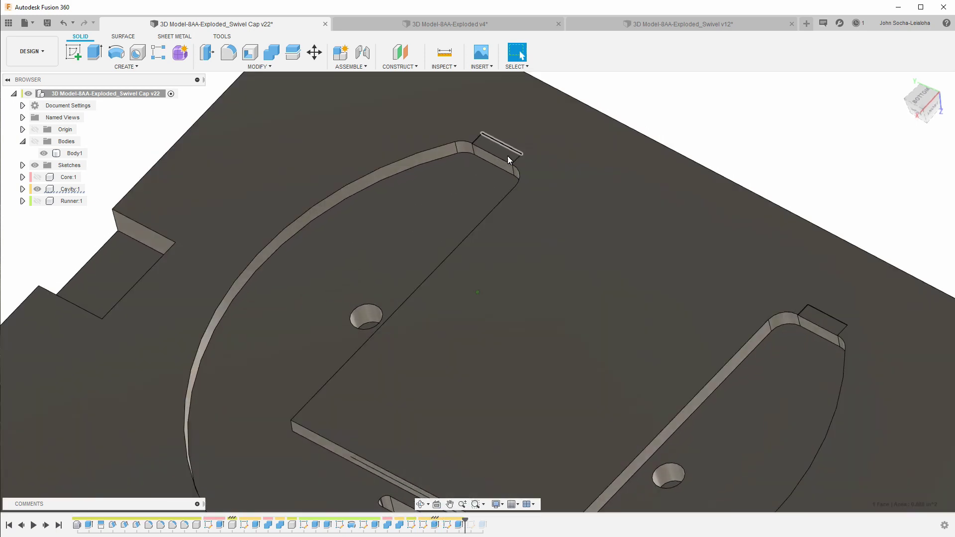
scroll(447, 362, "down", 5)
scroll(354, 478, "up", 3)
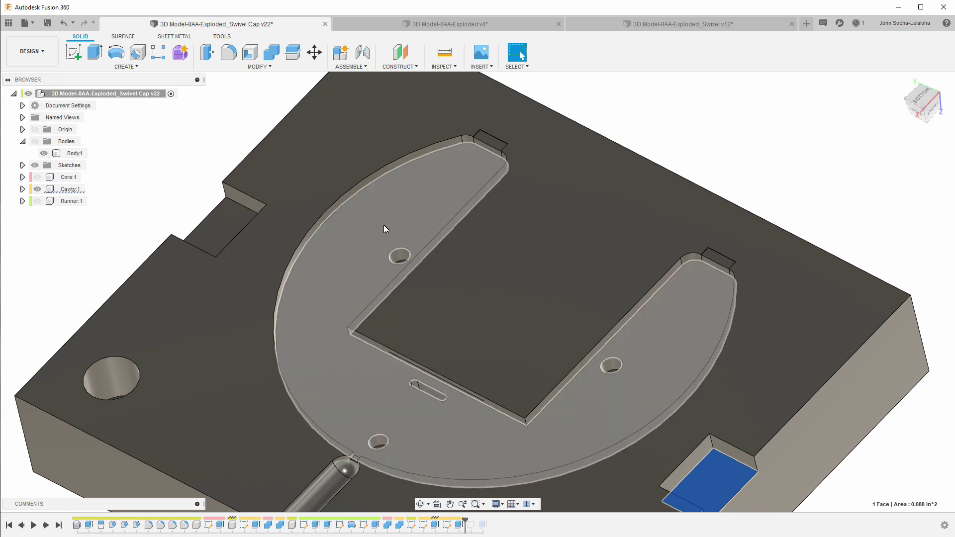
left_click(488, 139)
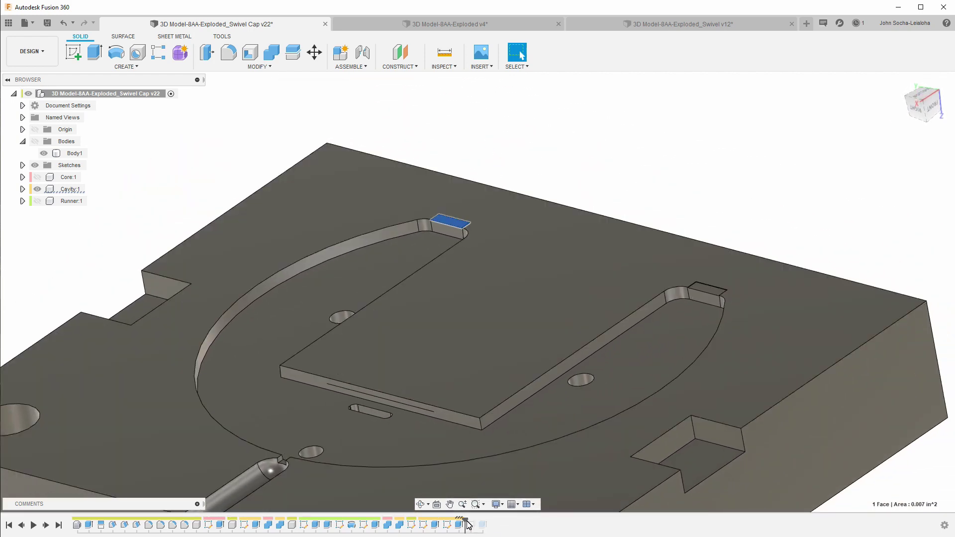
- Advance the history to its end and inspect the long channel joining the two shallow cuts along the Cavity's edge
left_click_drag(466, 522, 481, 522)
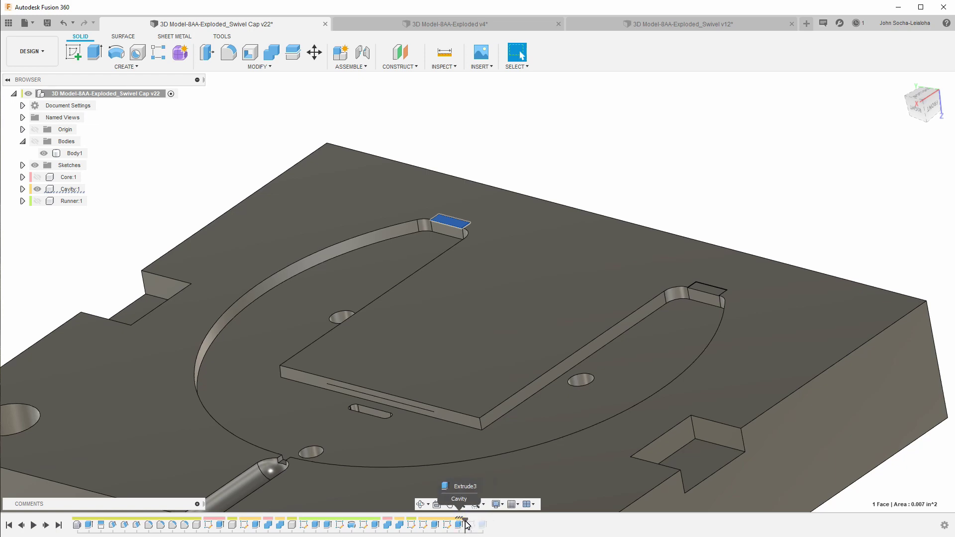
left_click(640, 128)
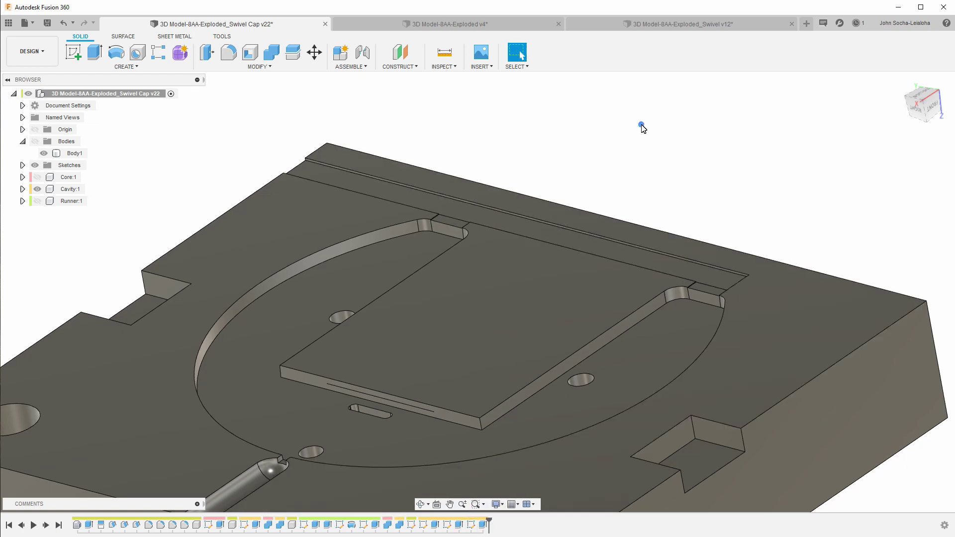
middle_click_drag(628, 145, 587, 366, "shift")
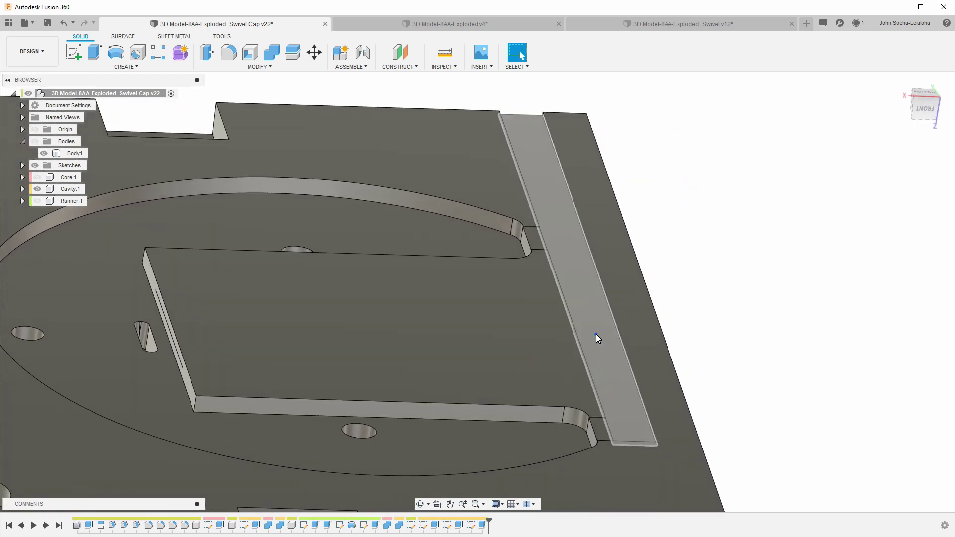
left_click(596, 334)
mouse_move(772, 366)
middle_mouse_down("shift")
mouse_move(596, 352)
mouse_move(469, 201)
mouse_move(334, 395)
middle_mouse_up("shift")
left_click(212, 353)
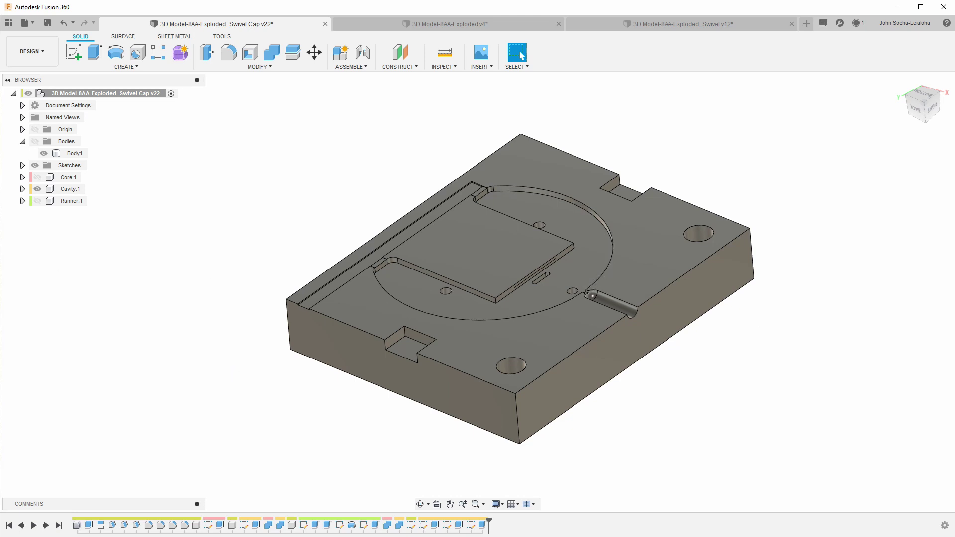
- Switch to the Manufacture workspace and compare the stock of the Face and Cavity setups around the Cavity block
left_click(32, 51)
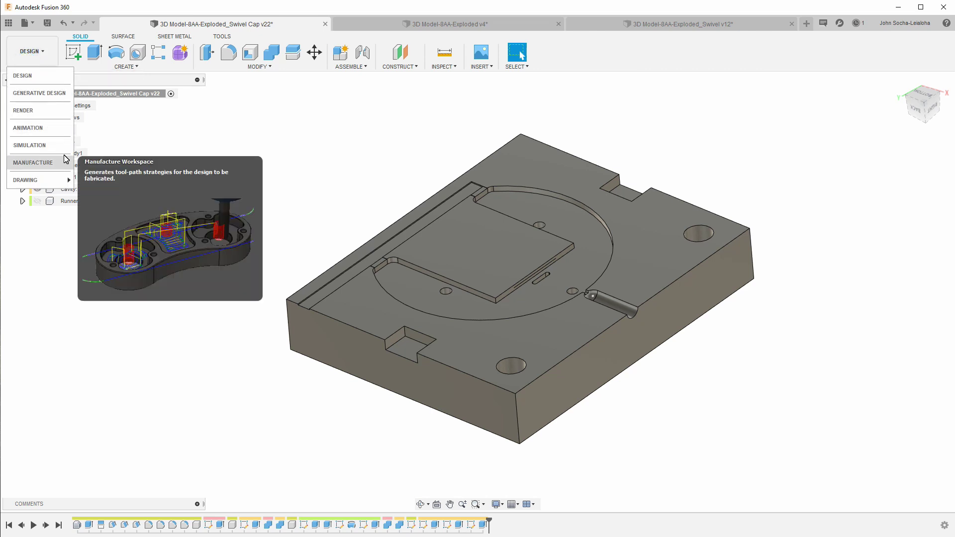
left_click(35, 162)
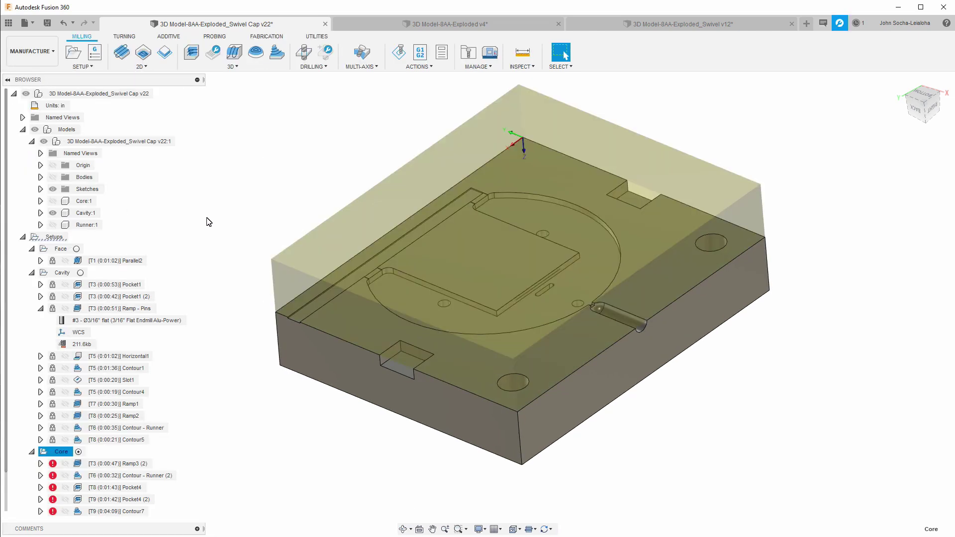
left_click(209, 222)
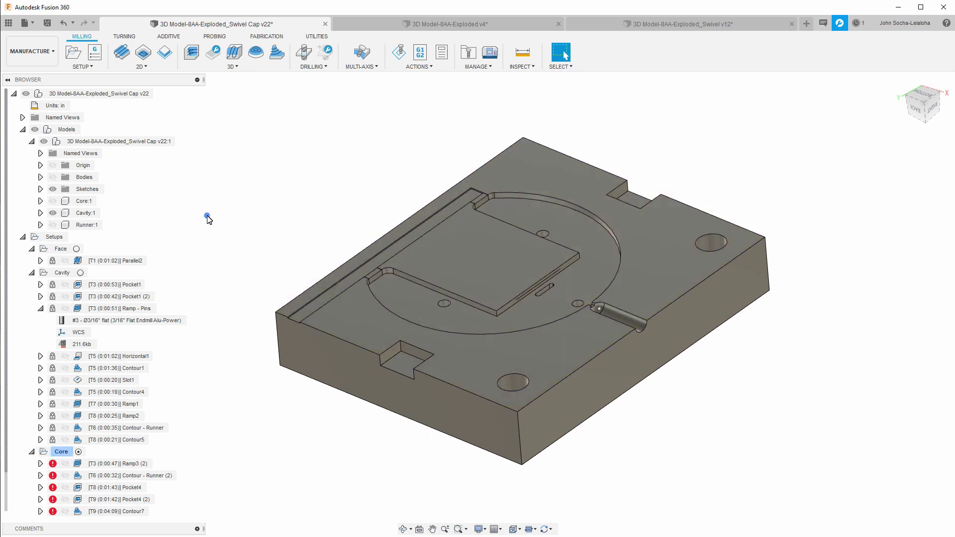
left_click(61, 249)
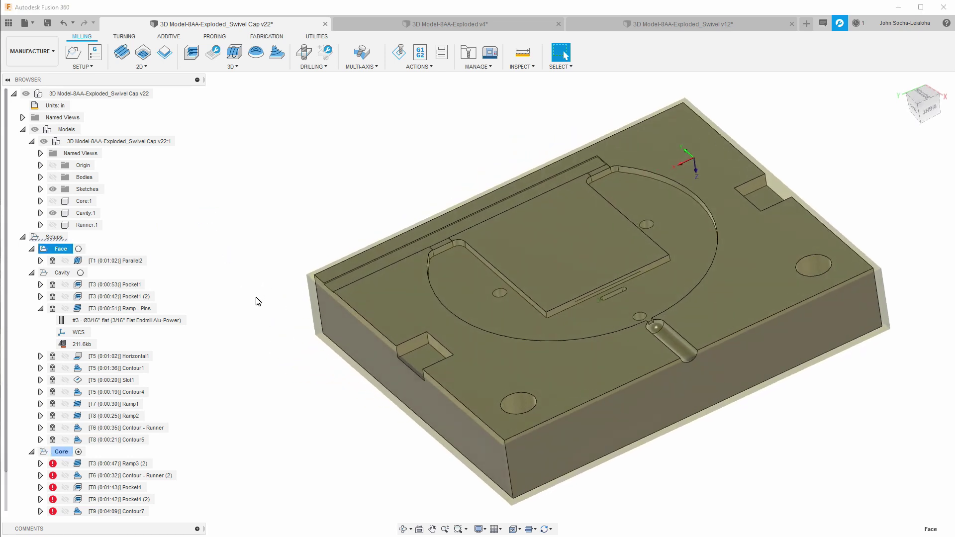
left_click(62, 272)
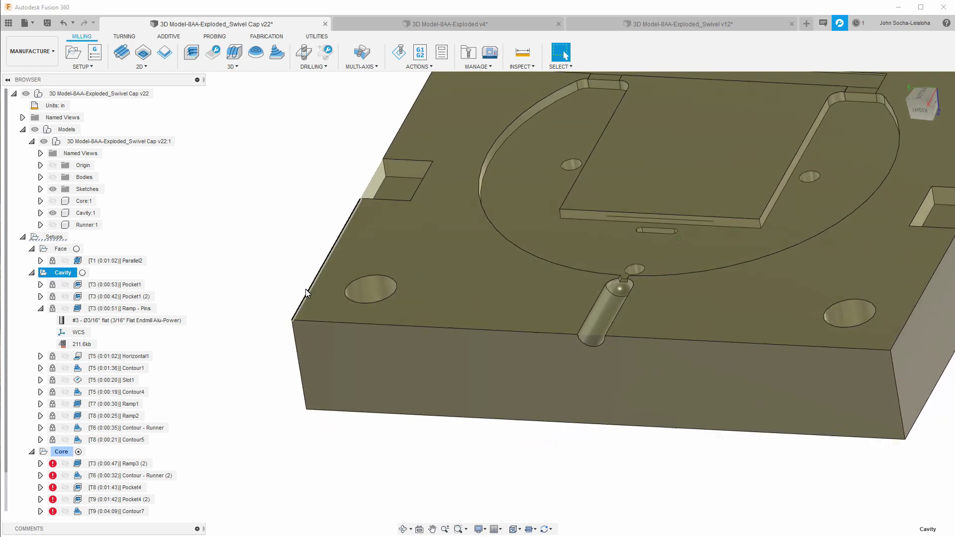
left_click(258, 251)
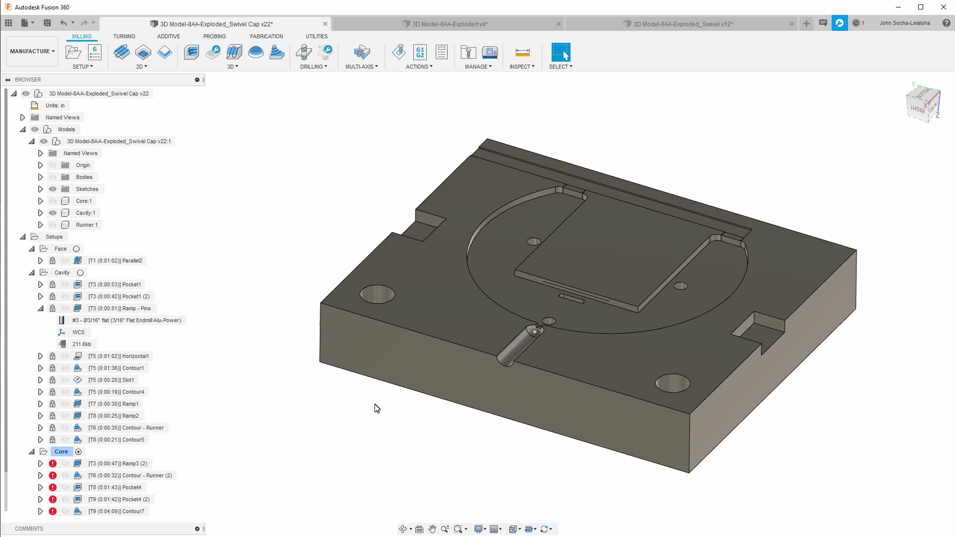
- Show the Face setup's stock and its Parallel2 toolpath, and examine the facing passes across the block
left_click(61, 249)
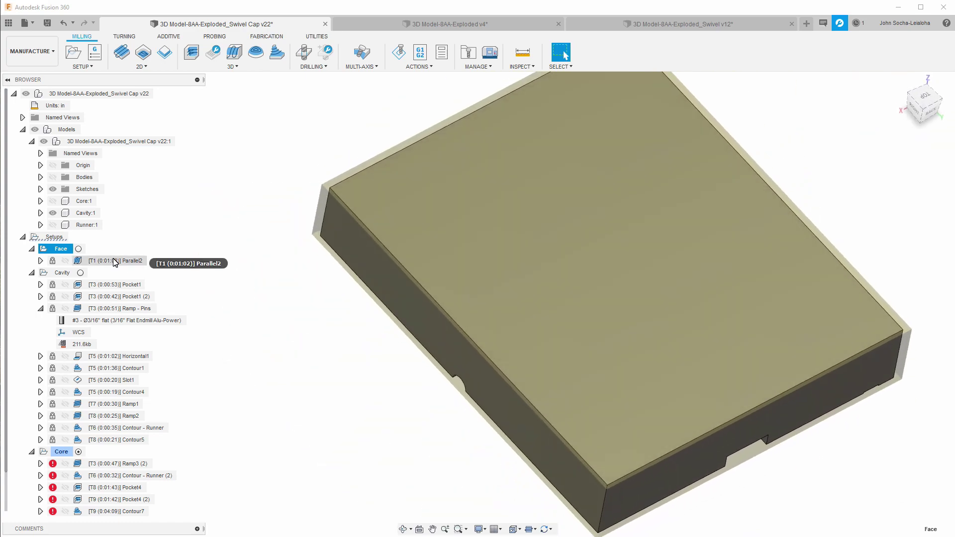
left_click(115, 261)
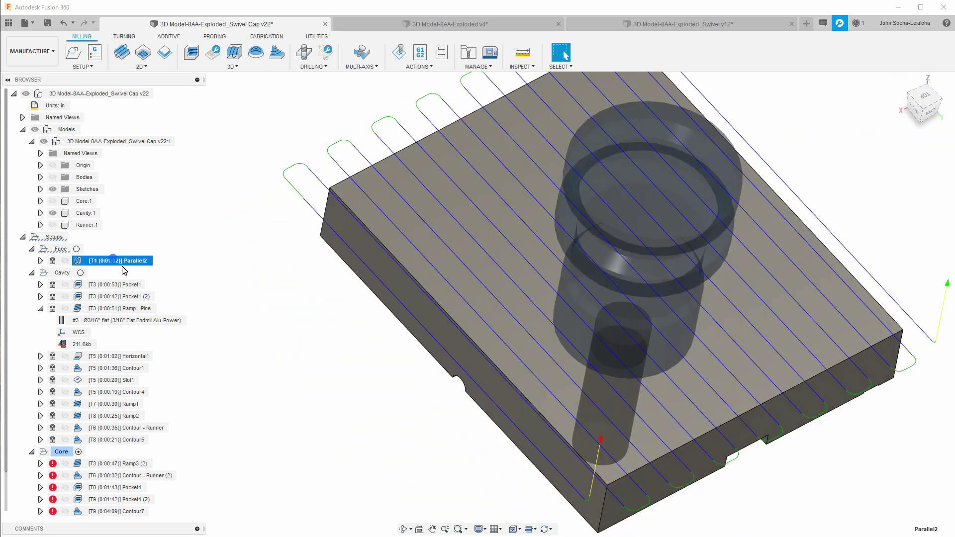
scroll(318, 353, "up", 2)
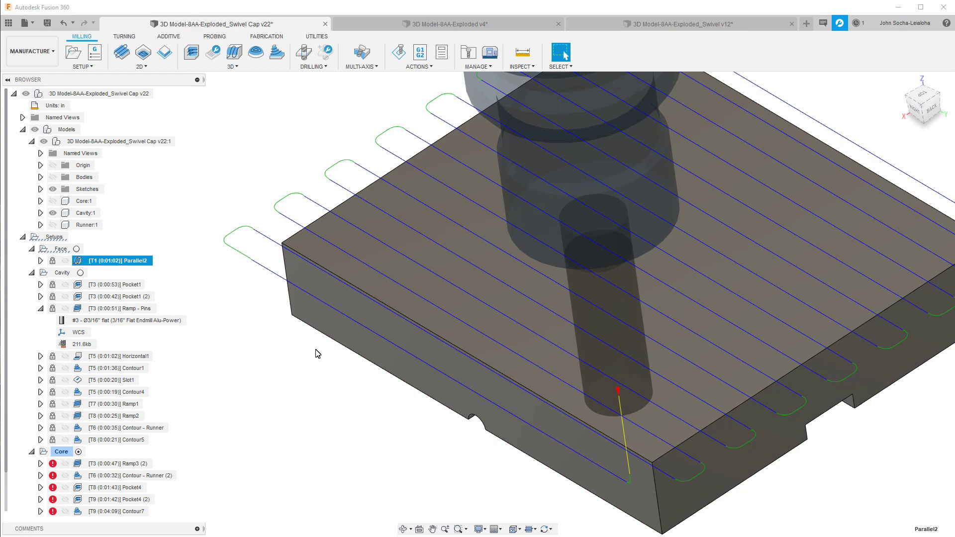
scroll(317, 353, "down", 4)
middle_click_drag(581, 297, 728, 252, "shift")
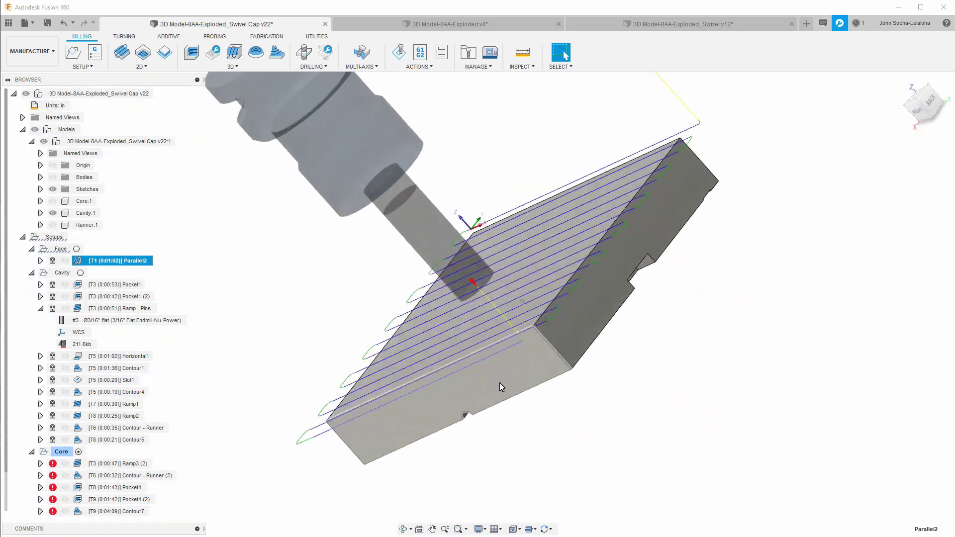
- Open the Face setup for editing, review its stock mode, offsets and dimensions, and close it without changes
left_click(58, 250)
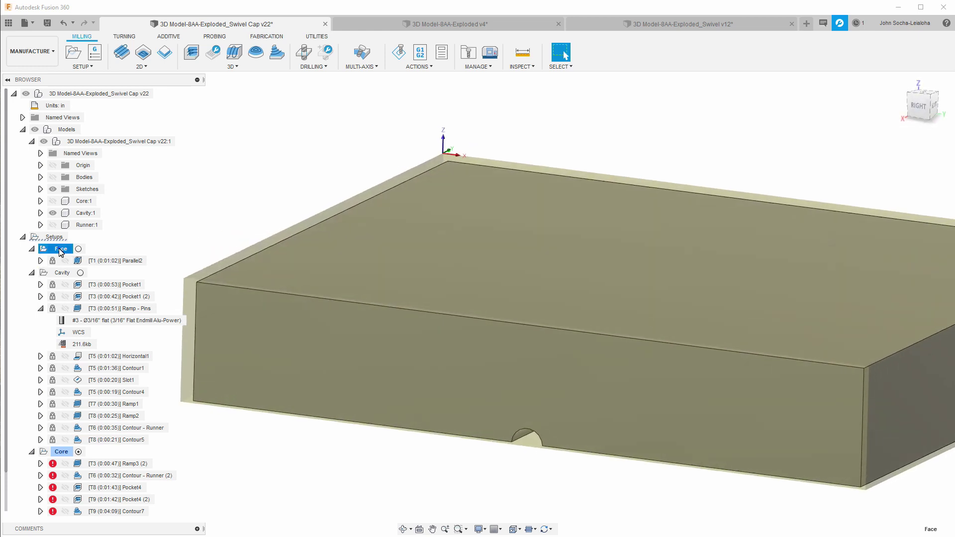
right_click(59, 251)
left_click(94, 256)
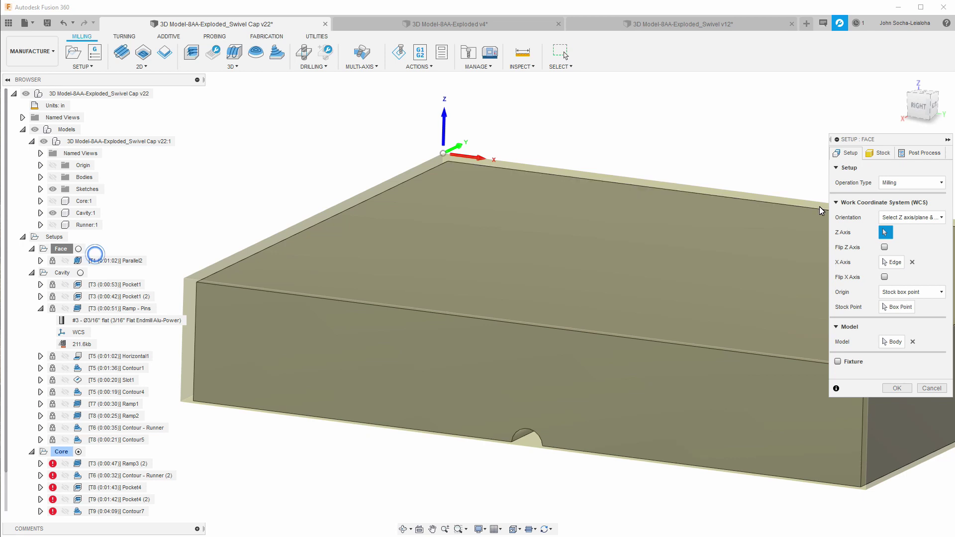
left_click(883, 155)
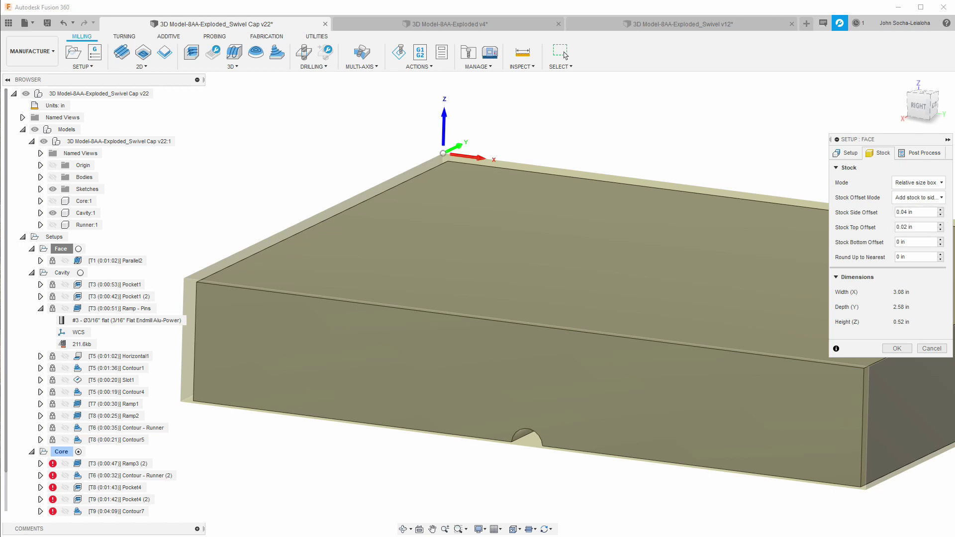
left_click(932, 348)
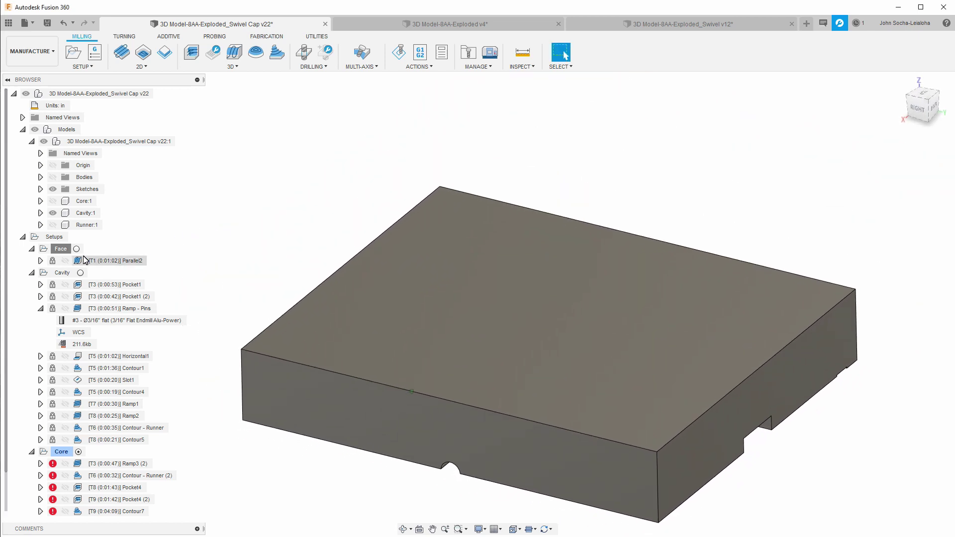
- Activate the Face setup, inspect its stock and coordinate origin, and show the Parallel2 toolpath again
left_click(87, 261)
left_click(60, 249)
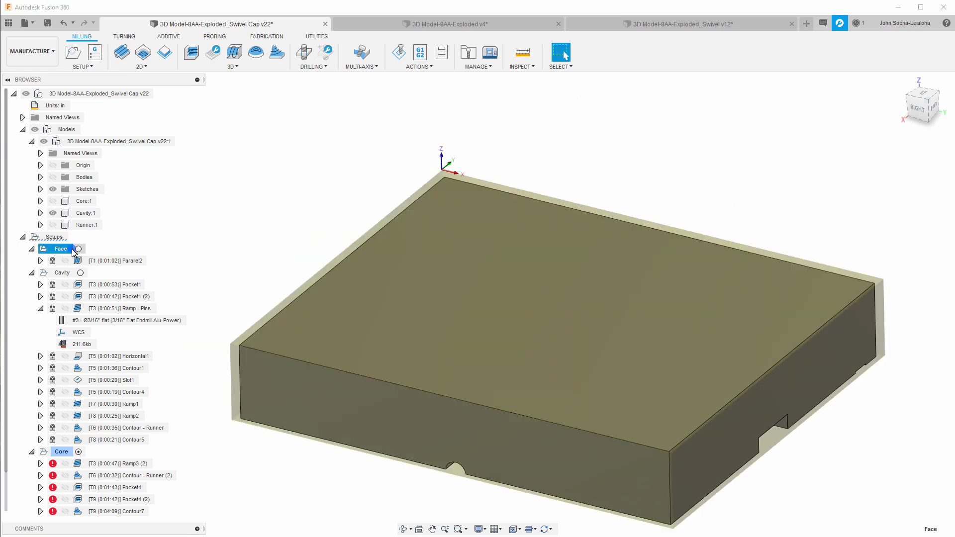
scroll(428, 167, "up", 2)
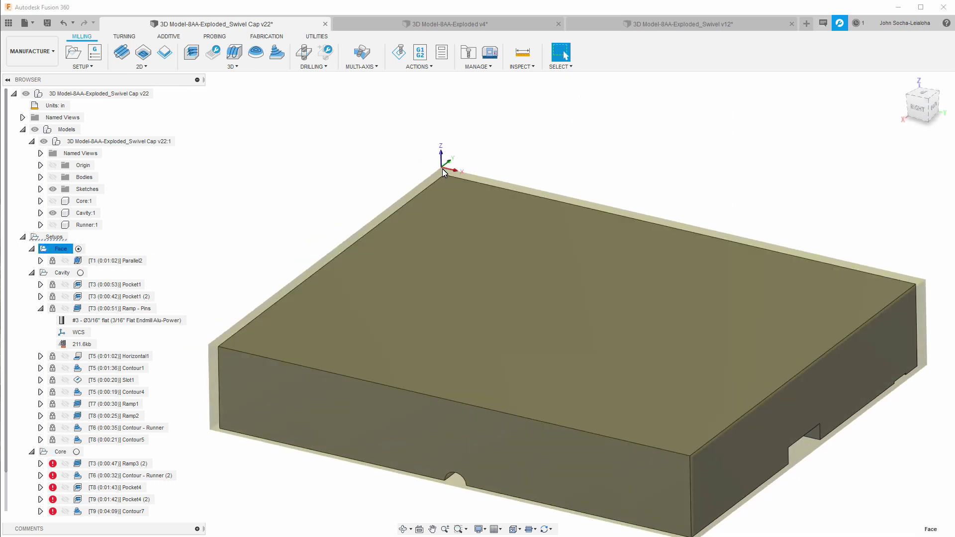
left_click(89, 261)
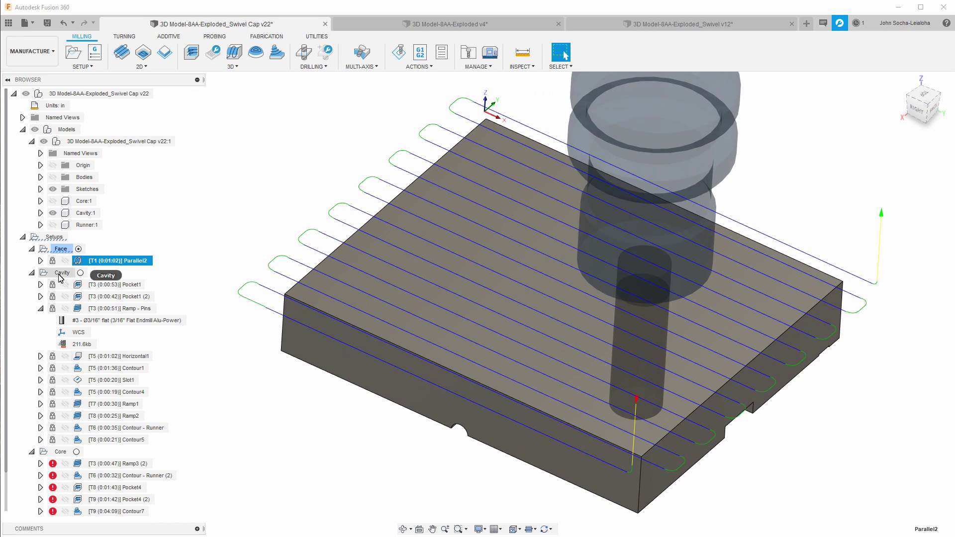
- Activate the Cavity setup and examine the Pocket1, Pocket1 (2) and Ramp - Pins toolpaths in turn
left_click(59, 274)
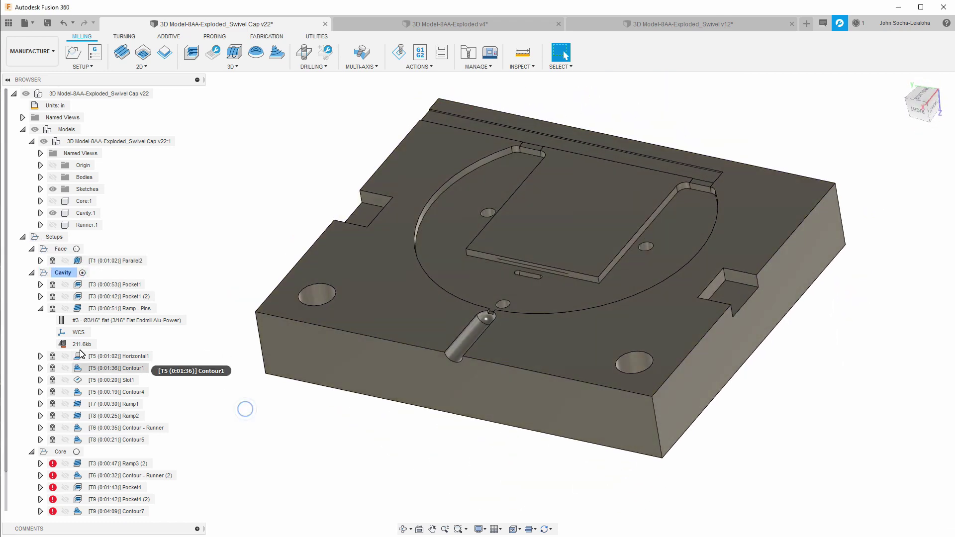
left_click(84, 286)
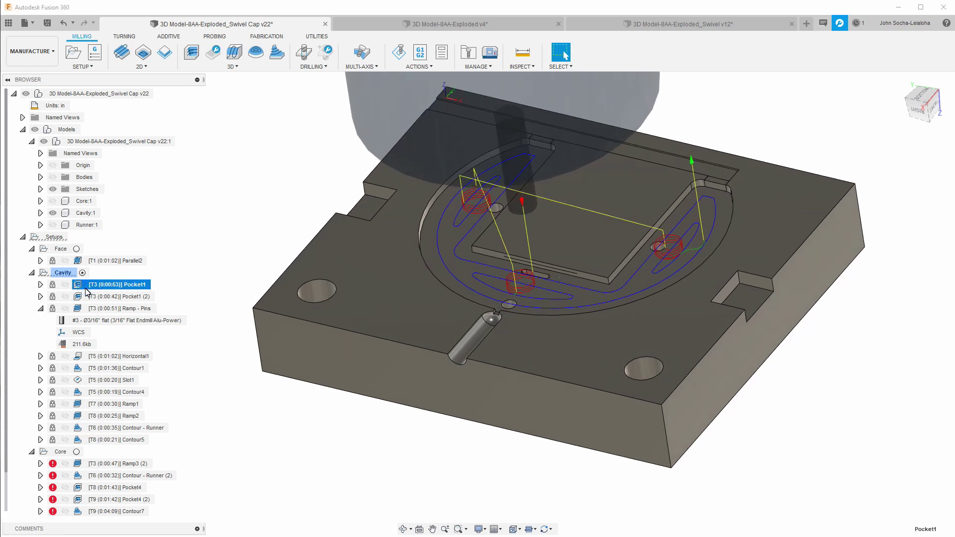
left_click(90, 297)
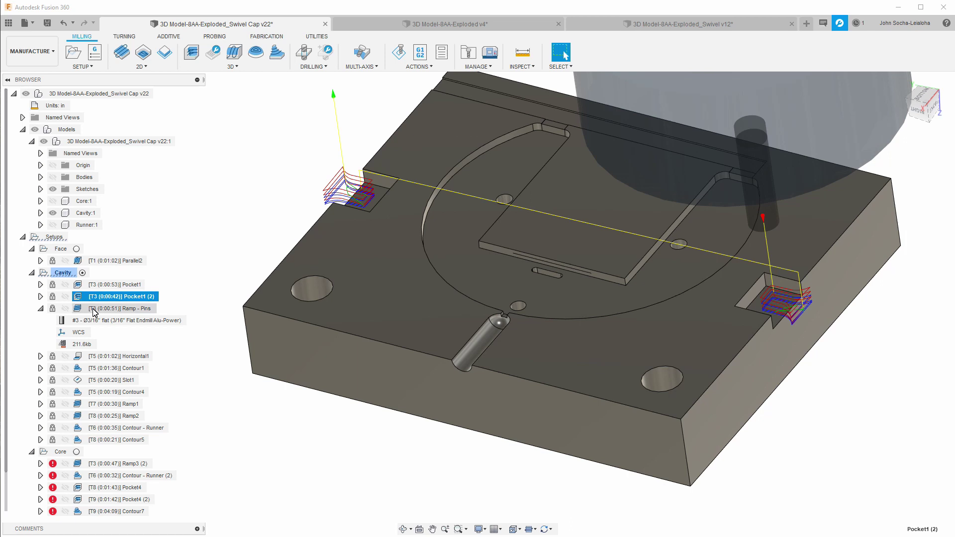
left_click(93, 309)
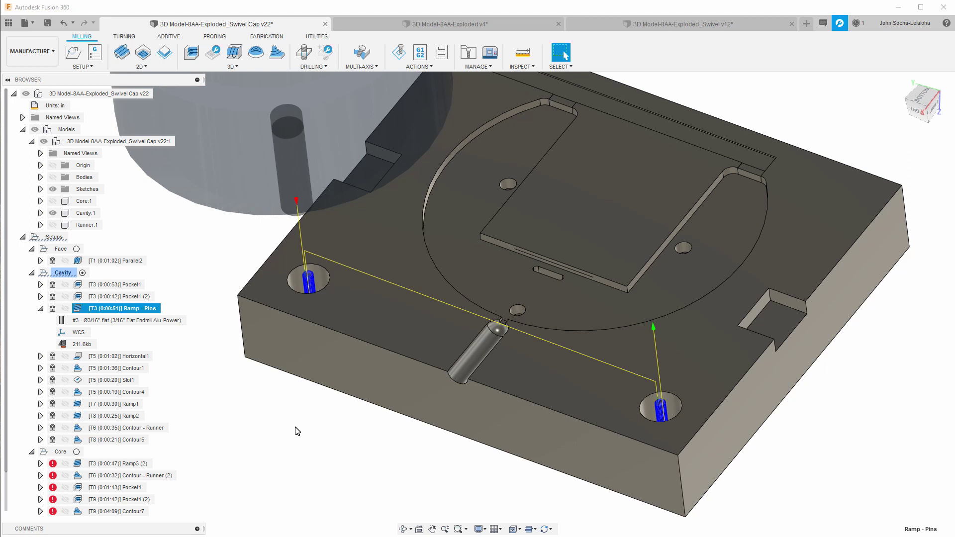
left_click(287, 485)
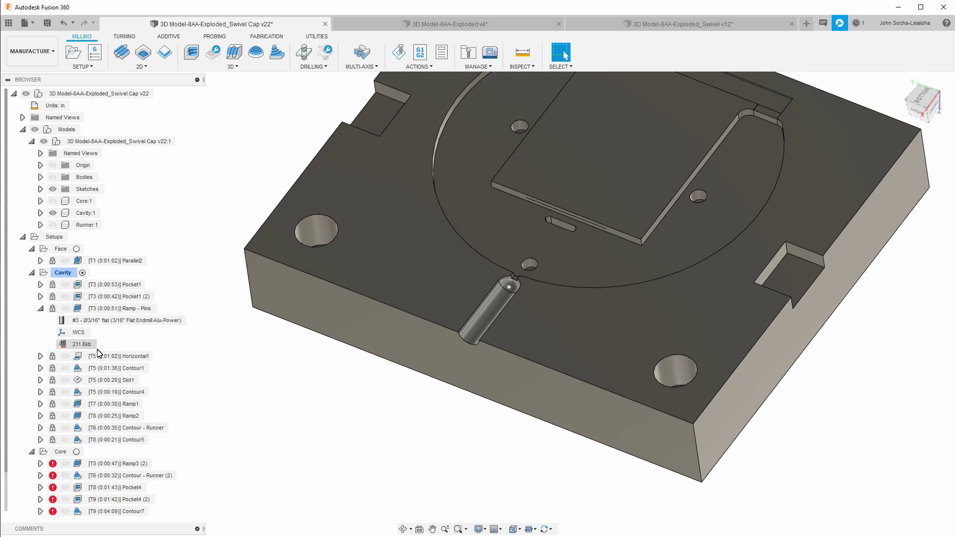
- Show the Horizontal1 toolpath on the cavity floor and compare it with the Pocket1 (2) and Pocket1 toolpaths
left_click(110, 356)
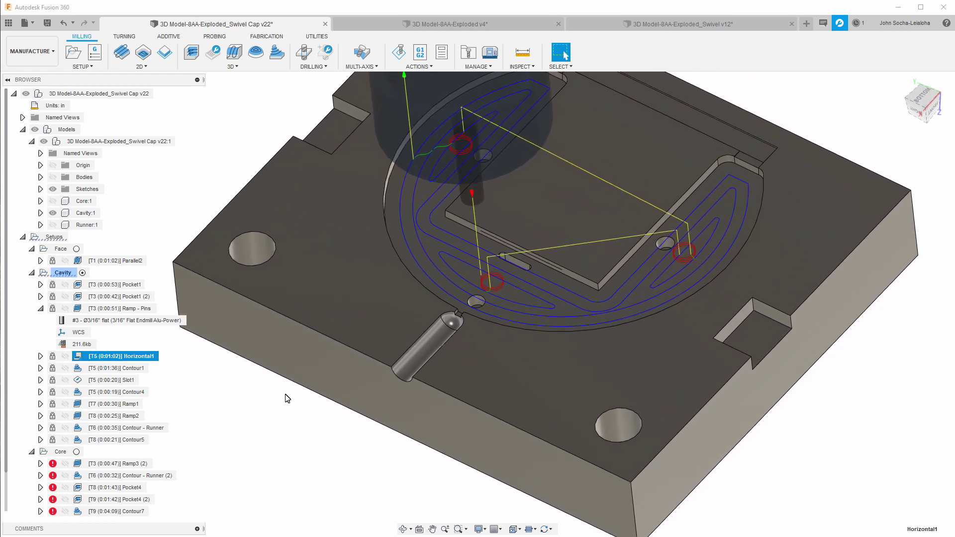
scroll(463, 288, "down", 4)
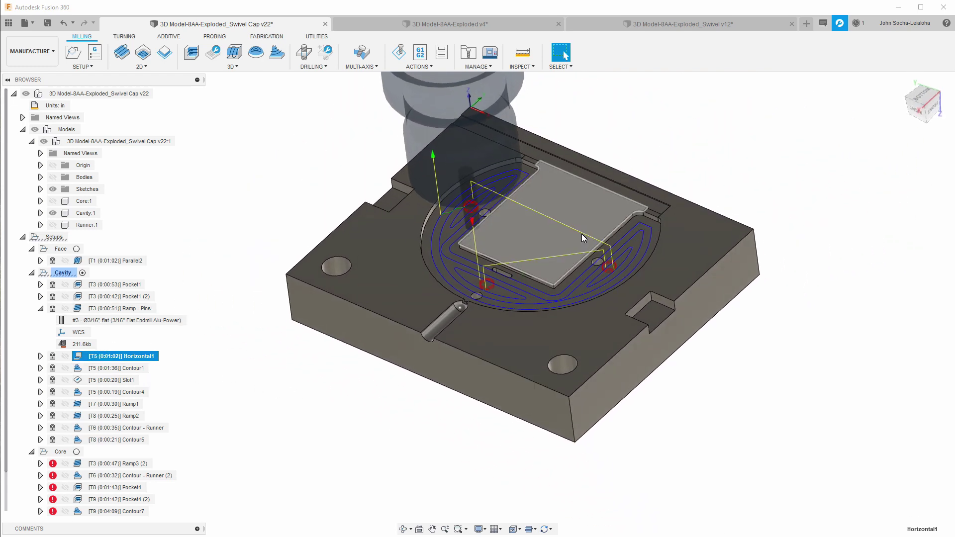
left_click(111, 297)
left_click(115, 286)
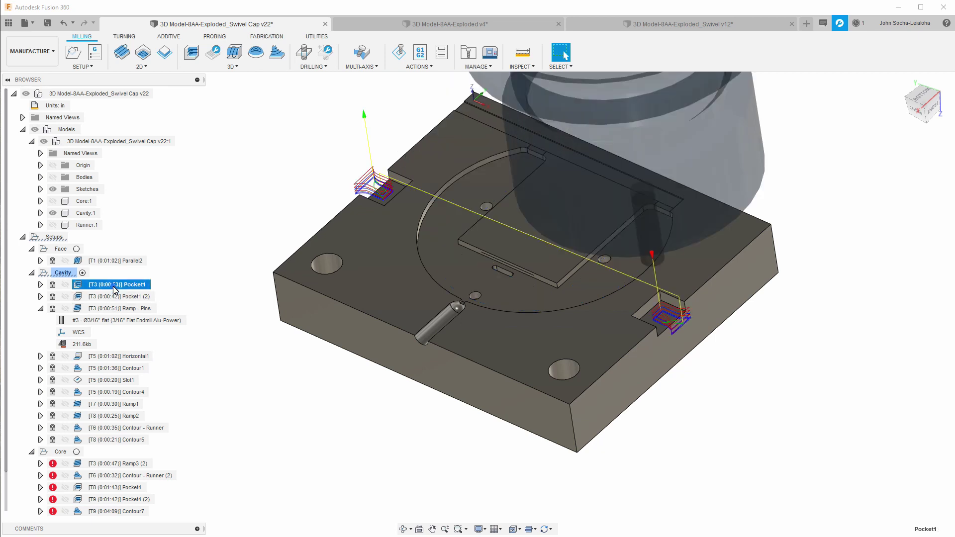
- Unprotect Pocket1 for editing, review its passes and radial and axial stock to leave, and cancel without changes
right_click(115, 287)
left_click(132, 0)
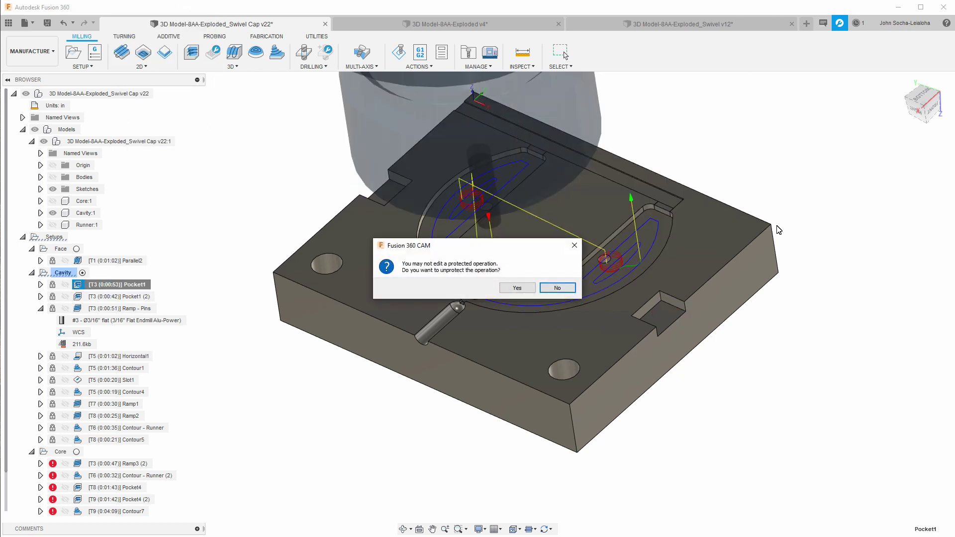
left_click(517, 287)
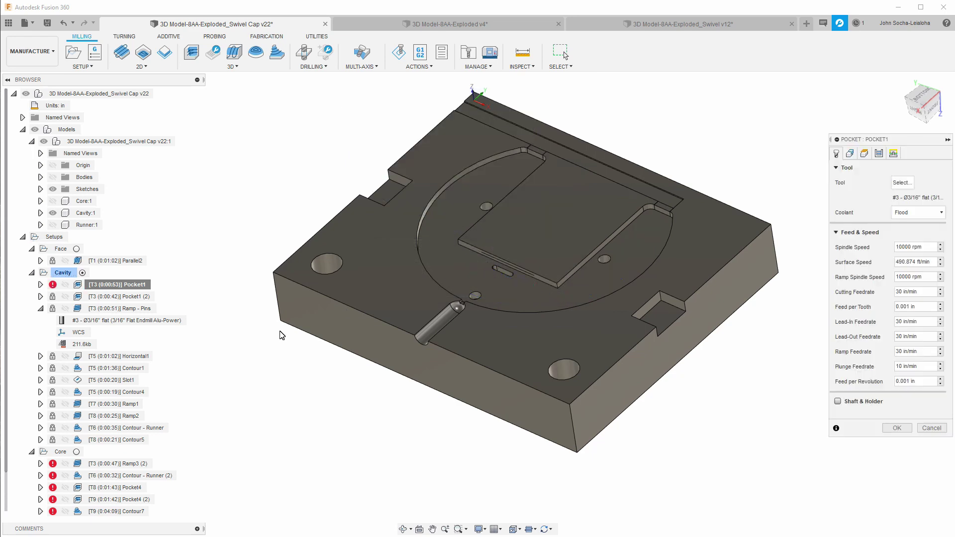
left_click(865, 154)
left_click(879, 153)
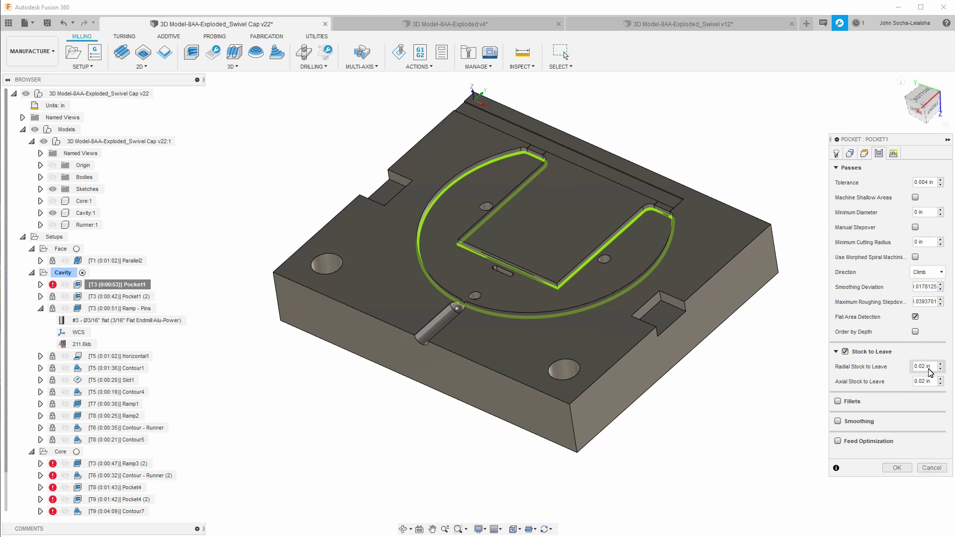
left_click(930, 468)
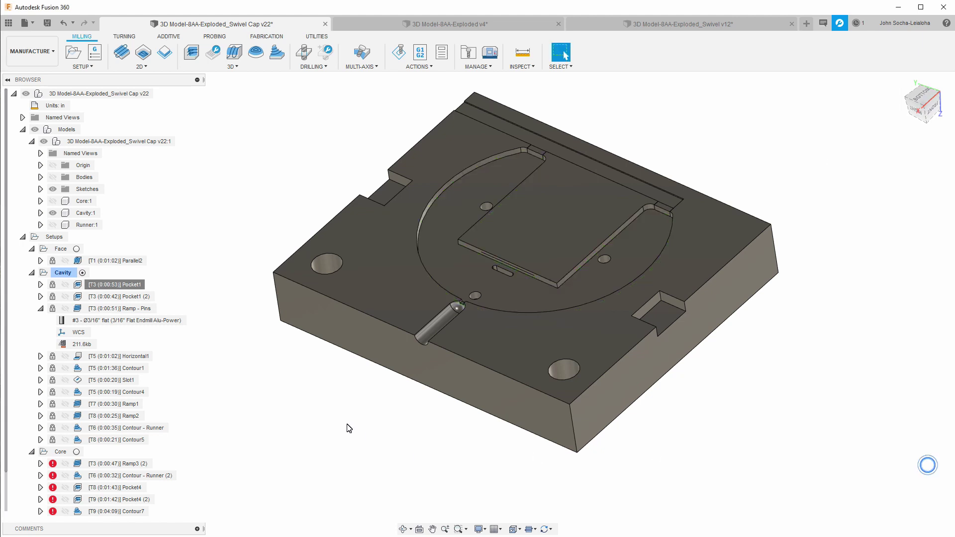
- Revisit the Horizontal1 toolpath, then inspect Contour1's stepped passes along the walls of the U-shaped impression up close
left_click(119, 357)
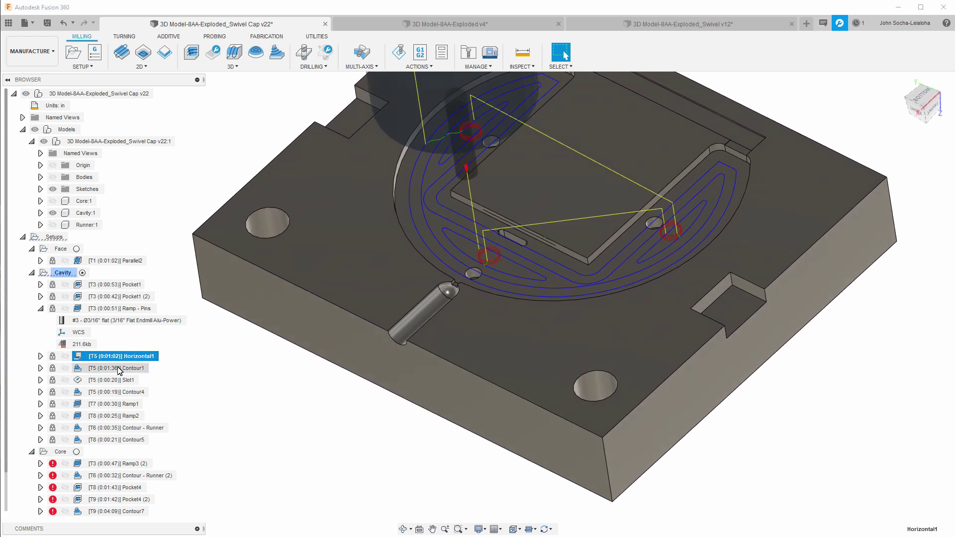
left_click(119, 369)
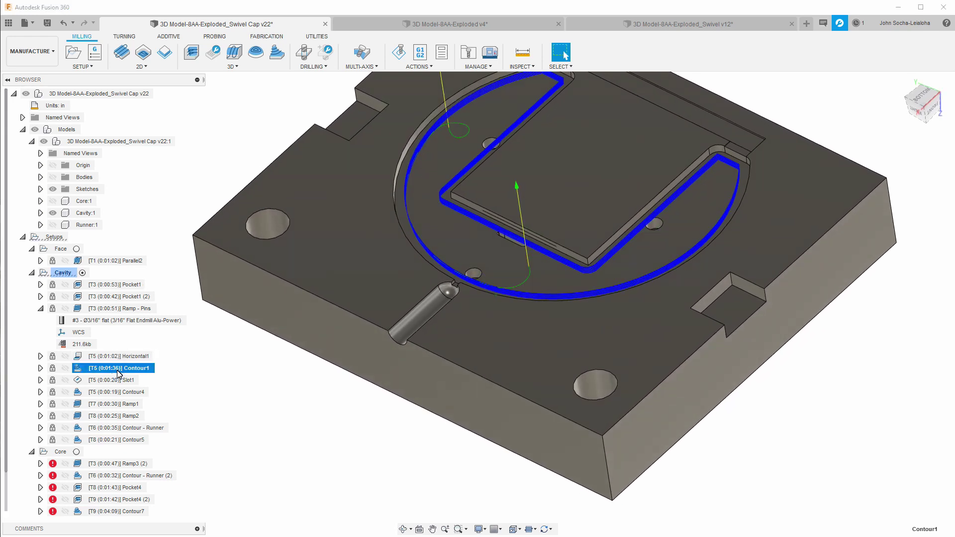
middle_click_drag(299, 323, 423, 309, "shift")
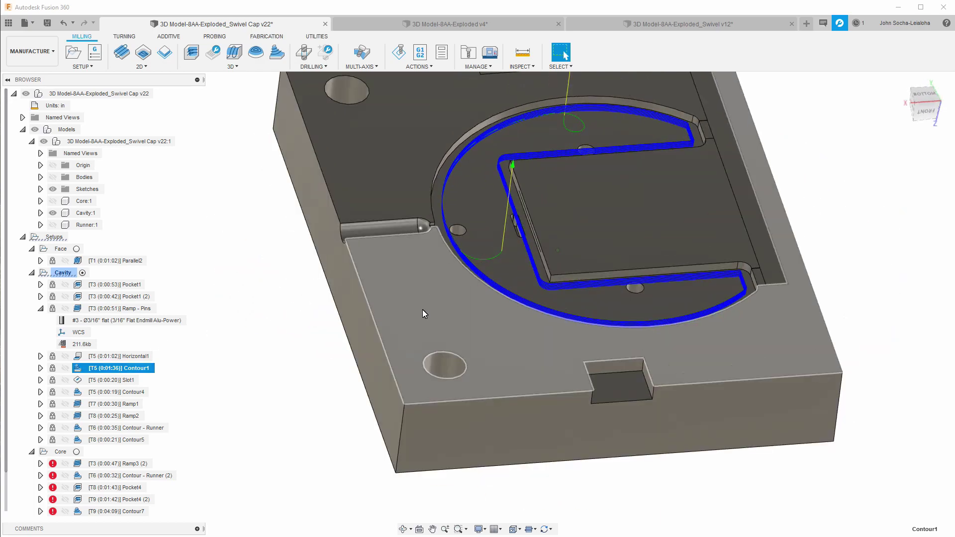
scroll(523, 138, "up", 6)
scroll(455, 176, "up", 3)
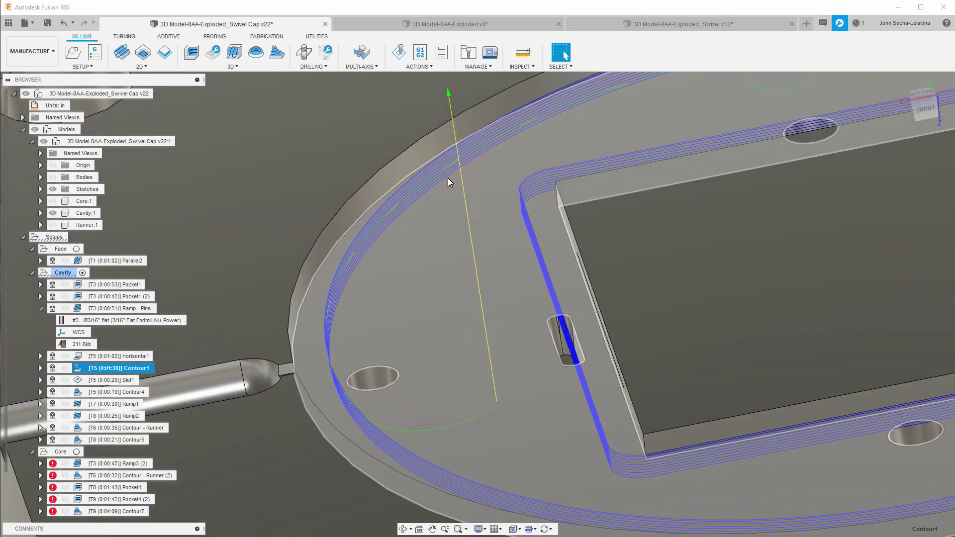
middle_click_drag(447, 178, 438, 198, "shift")
scroll(447, 207, "down", 8)
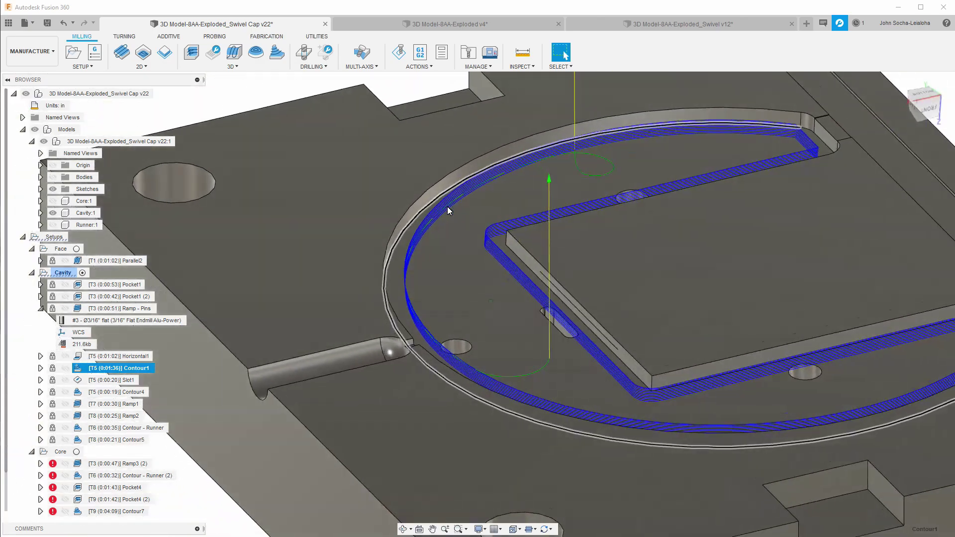
- Unprotect Contour1 for editing, review its linking, passes and stock-to-leave settings, and cancel without changes
right_click(129, 368)
left_click(166, 46)
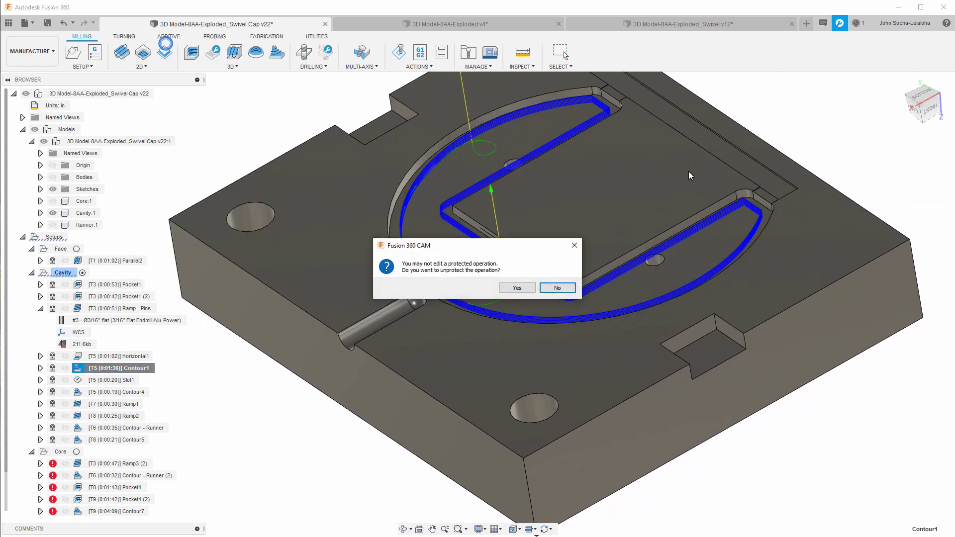
left_click(517, 288)
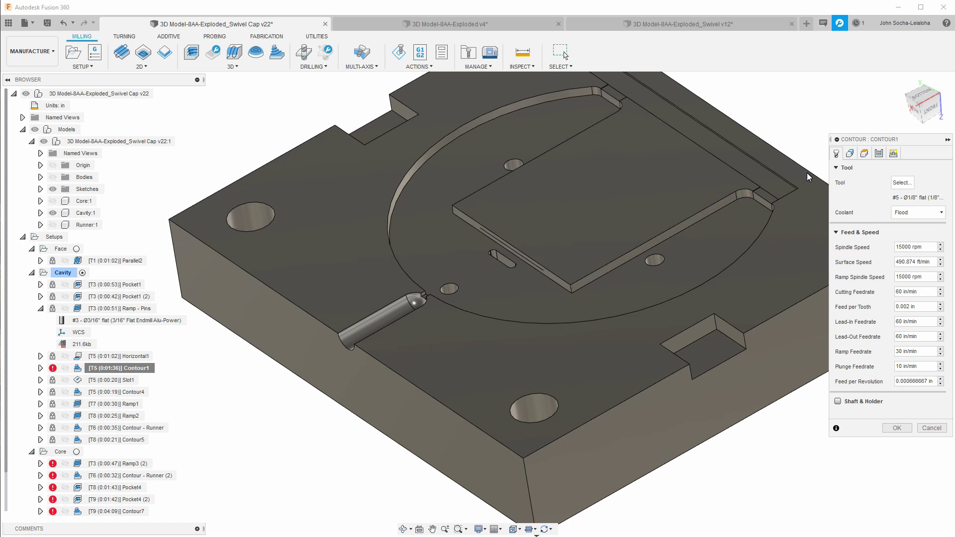
left_click(893, 155)
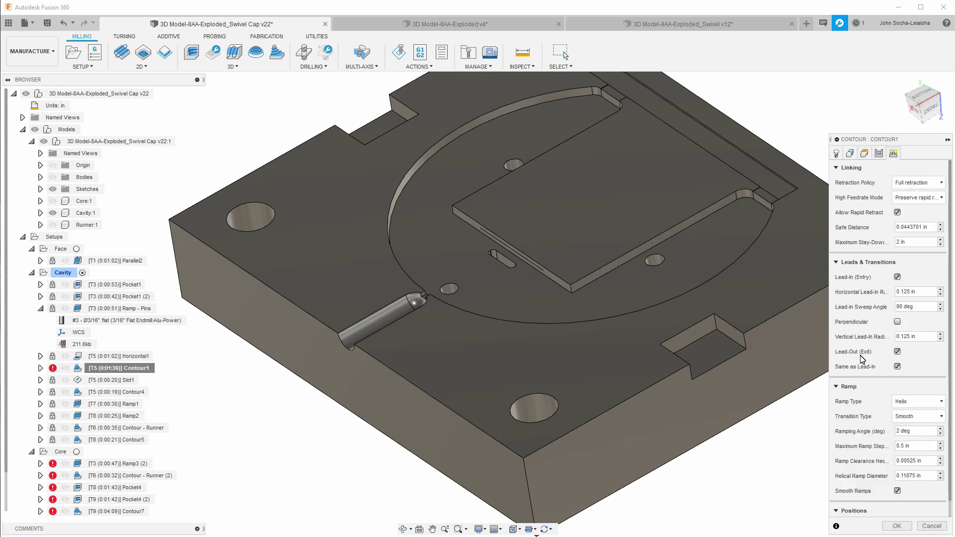
left_click(879, 154)
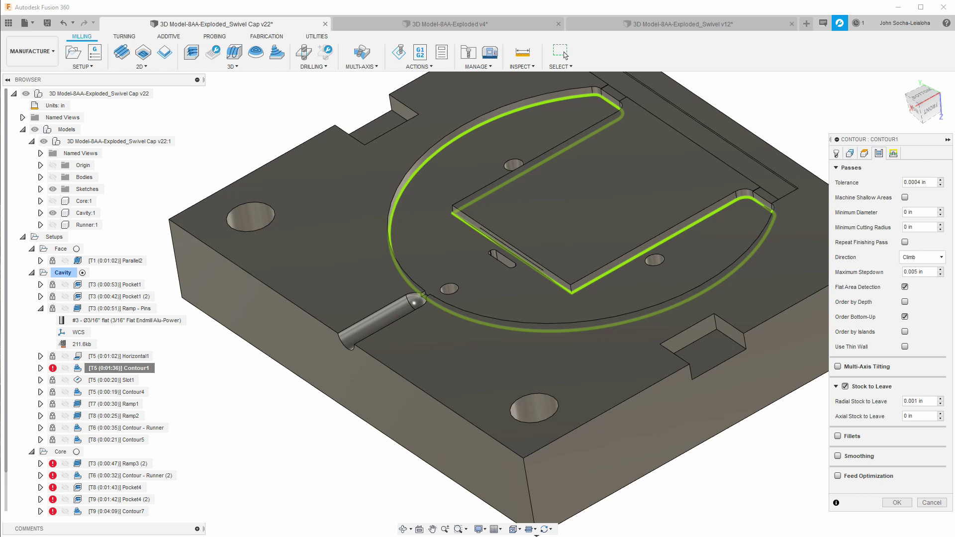
left_click(924, 504)
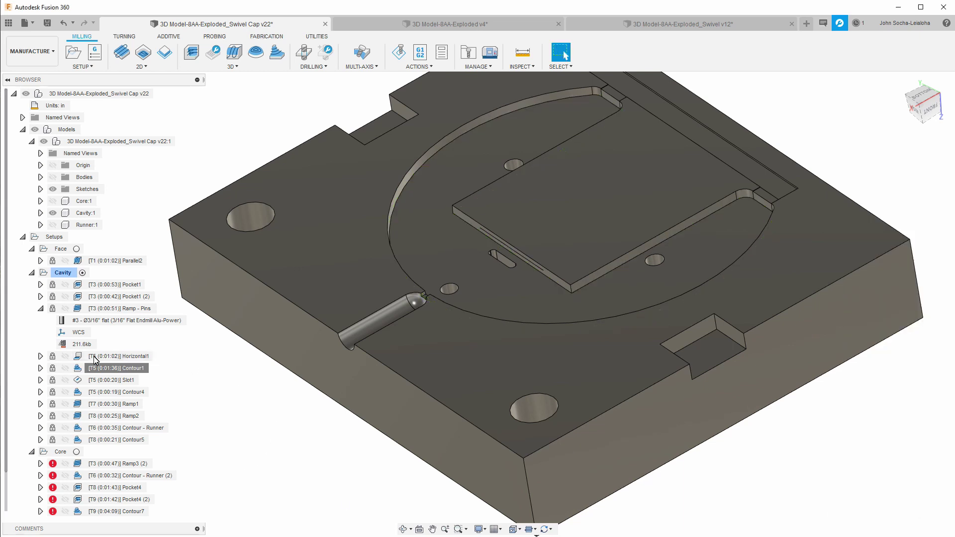
- Show the Slot1 toolpath along the Cavity's edge channel and check which end mill the operation uses
left_click(109, 381)
key("F6")
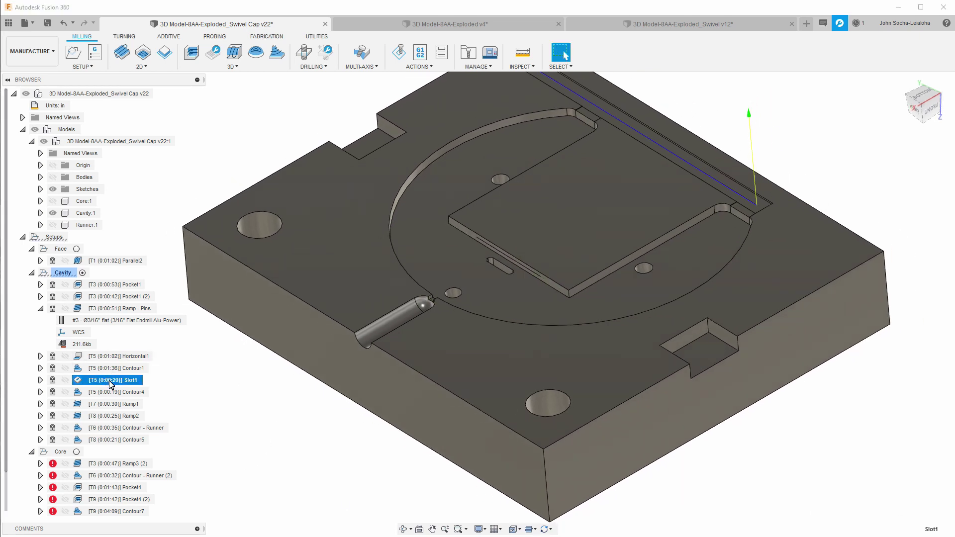
left_click(41, 381)
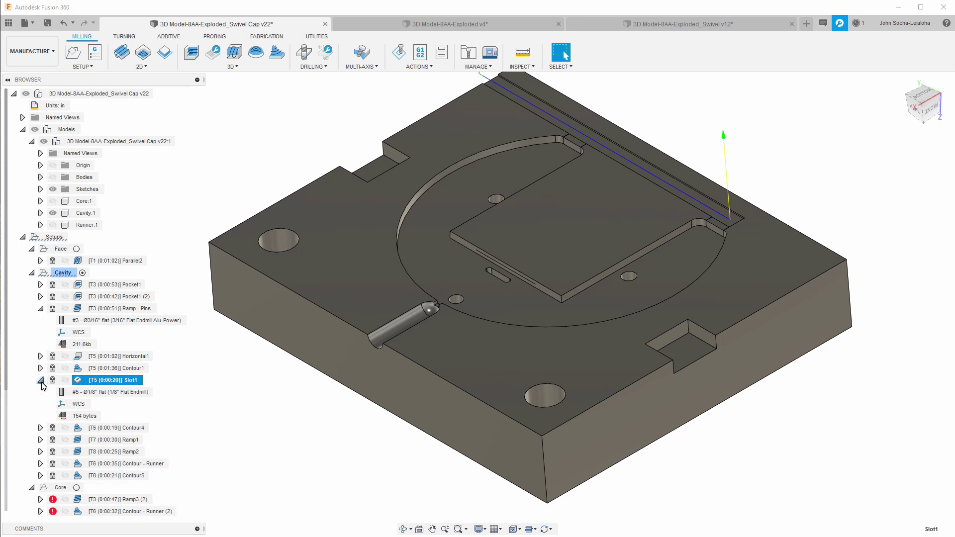
key("F6")
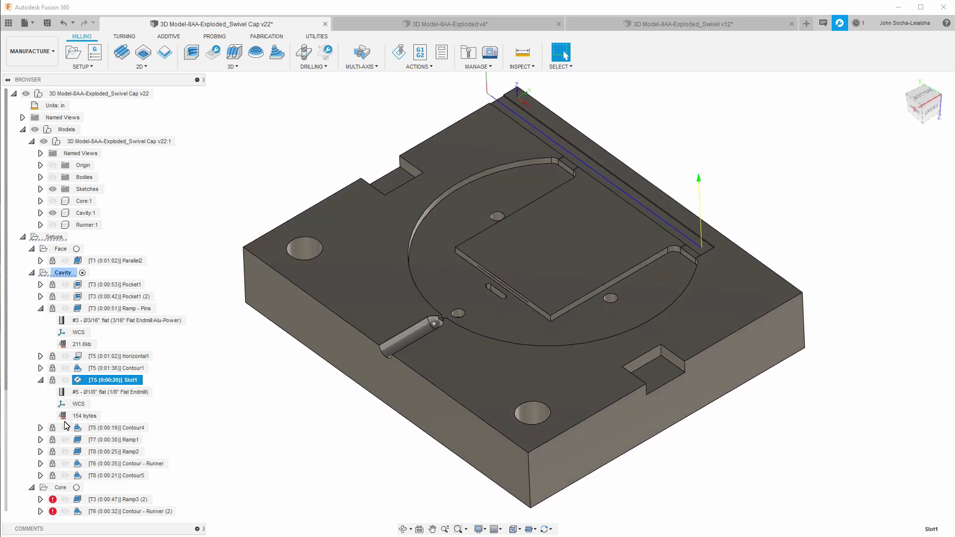
left_click(42, 380)
- Examine the Contour4 toolpath at the ends of the impression and the Ramp1 toolpath in the three small pin holes
left_click(106, 393)
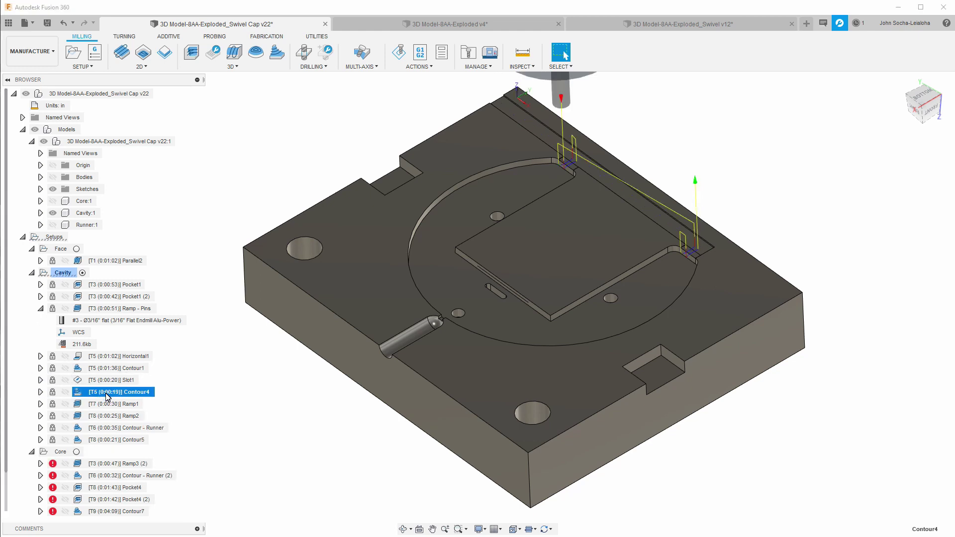
scroll(106, 396, "up", 3)
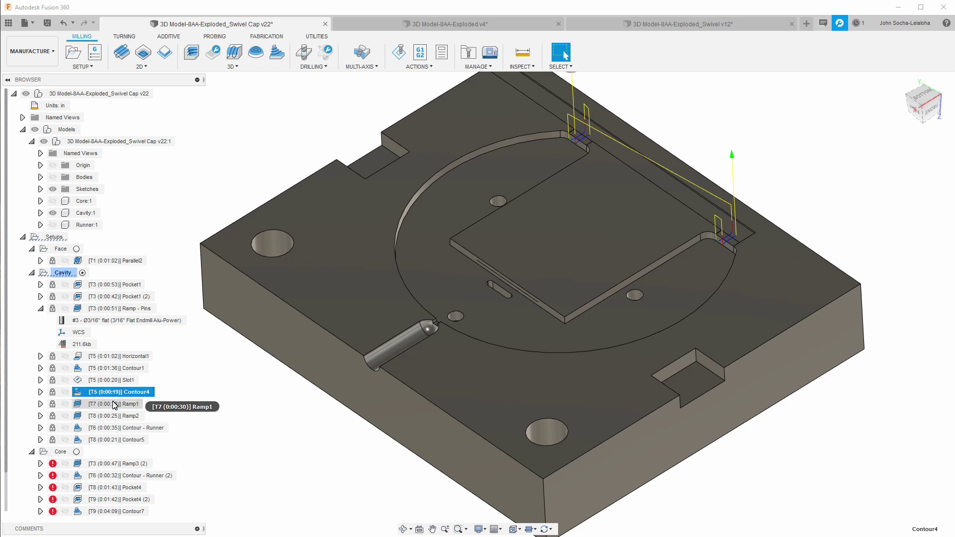
left_click(114, 405)
scroll(113, 402, "up", 1)
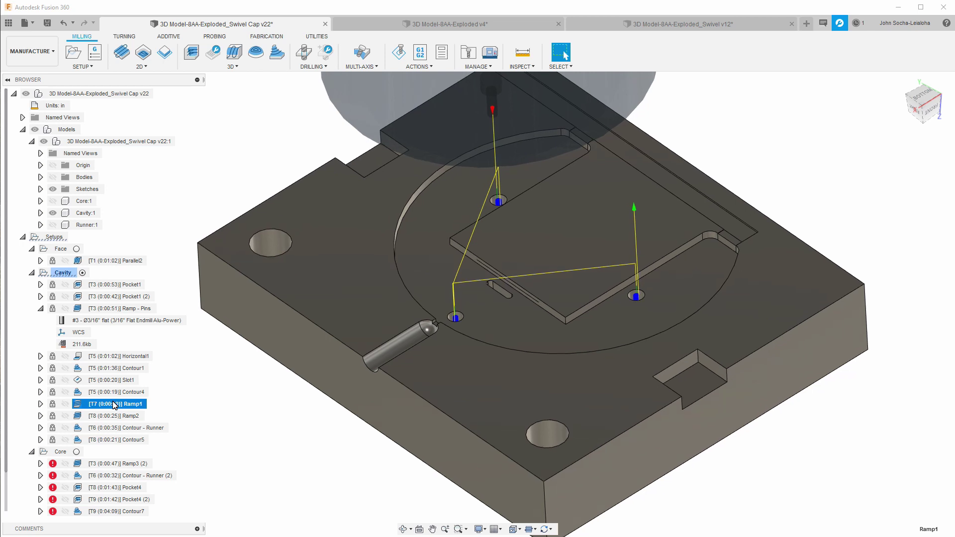
- Check which end mill the Ramp1 operation uses and show its toolpath in the three small pin holes
key("Escape")
left_click(42, 405)
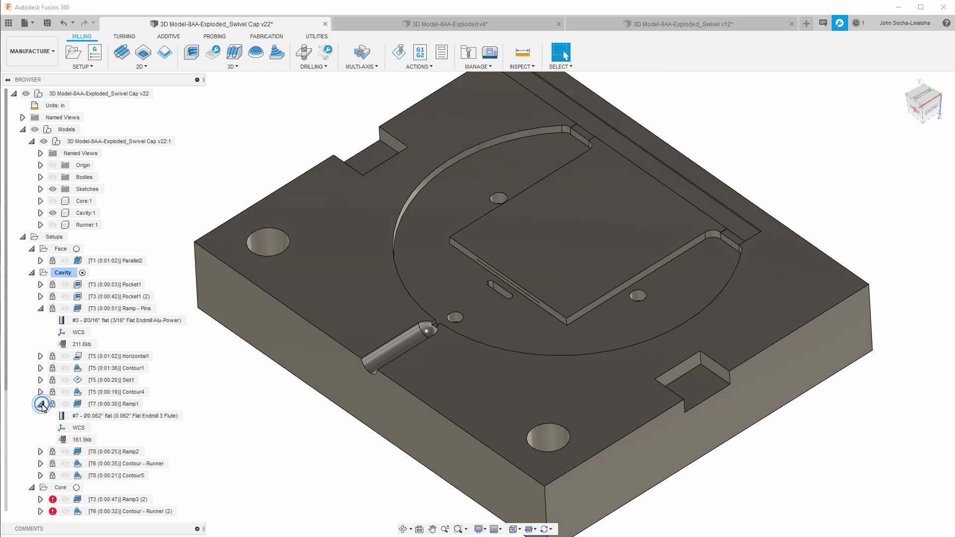
left_click(136, 420)
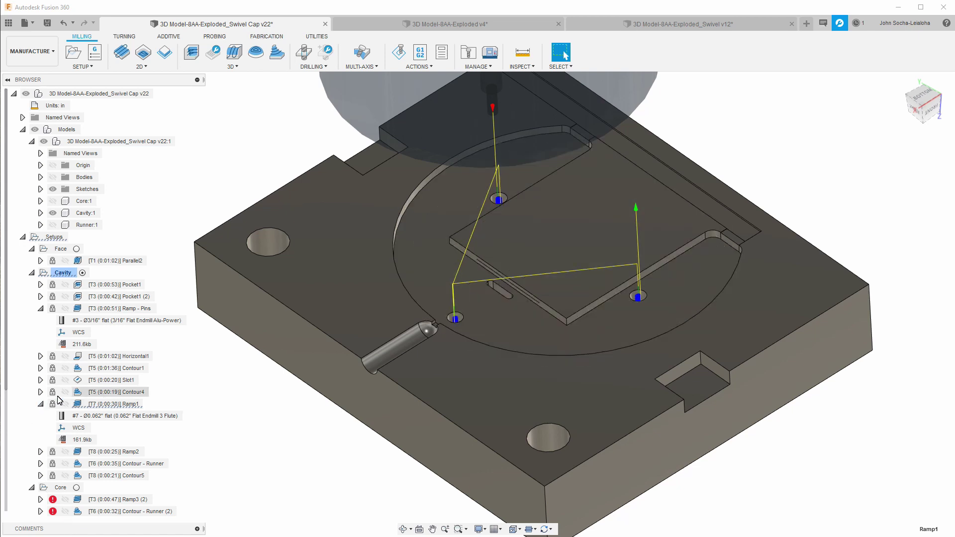
left_click(42, 405)
- Examine the toolpaths of Ramp2 in the small slot and of Contour - Runner and Contour5 along the runner channel and its gate
left_click(115, 416)
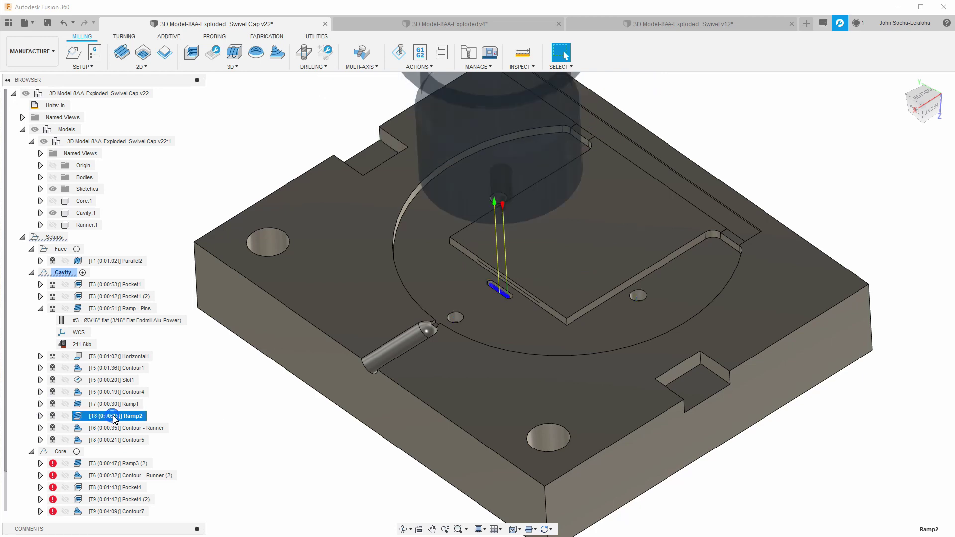
scroll(529, 327, "up", 2)
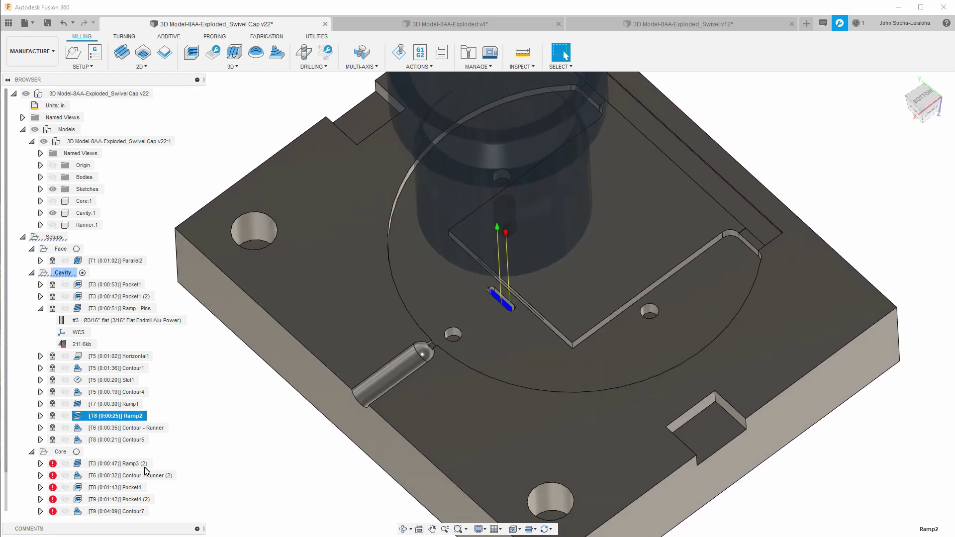
left_click(132, 428)
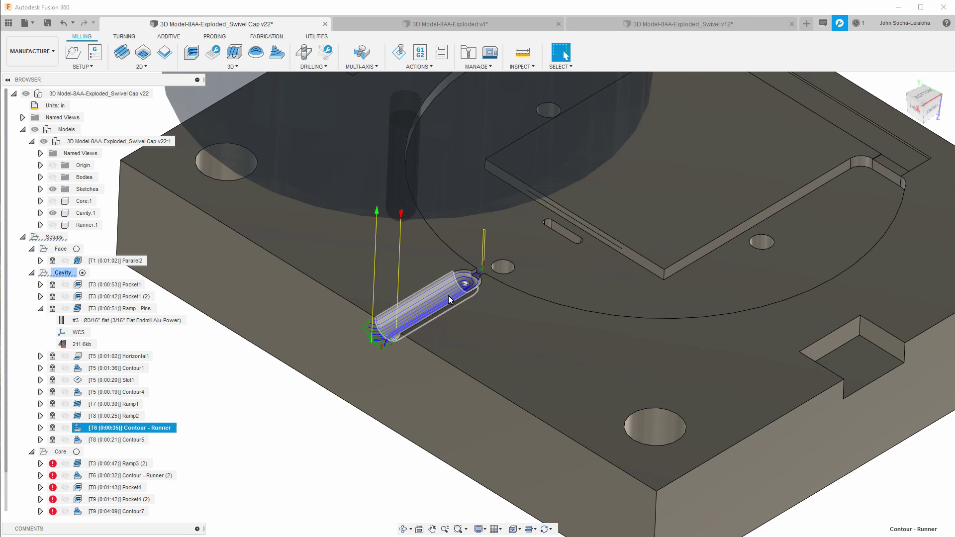
left_click(116, 440)
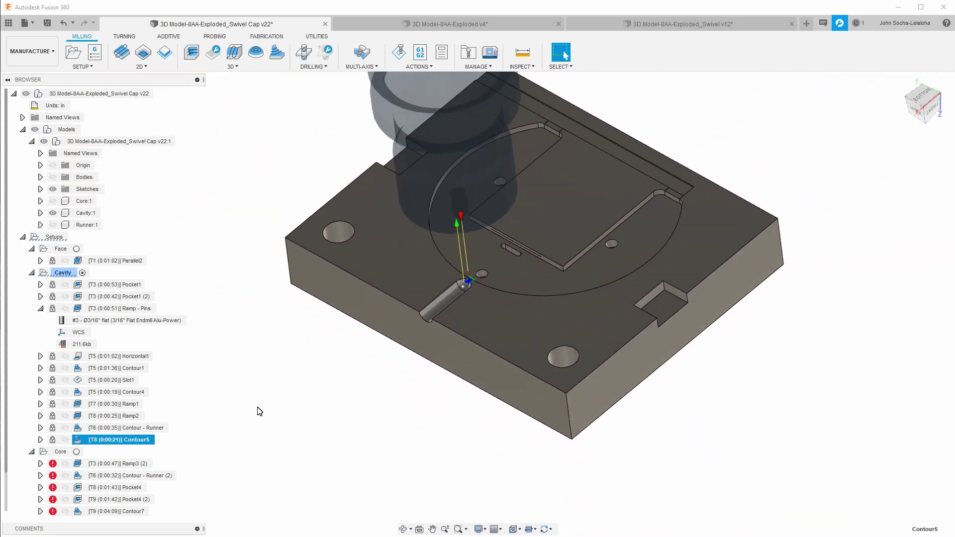
left_click(257, 405)
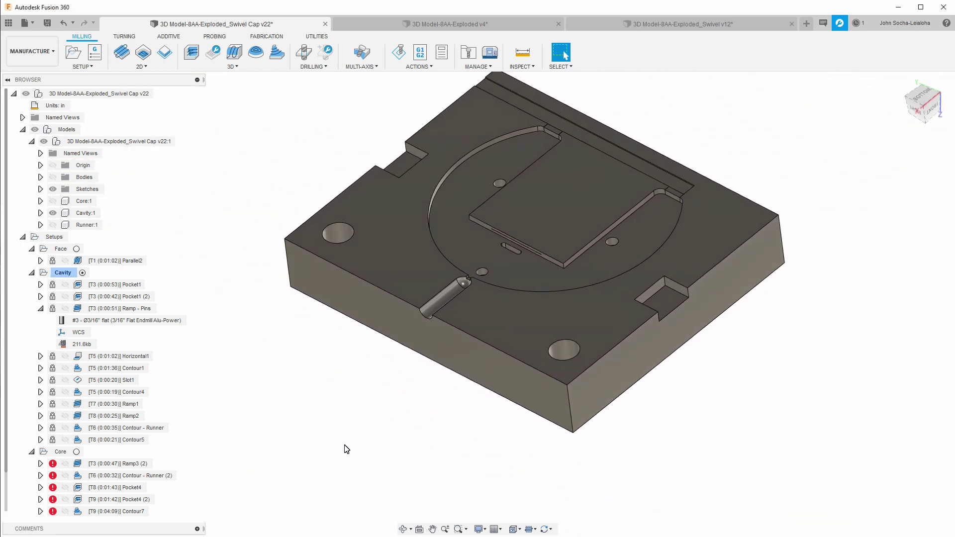
- Show the Core and hide the Cavity for the Core setup, and inspect the grooved pocket up close
left_click(32, 273)
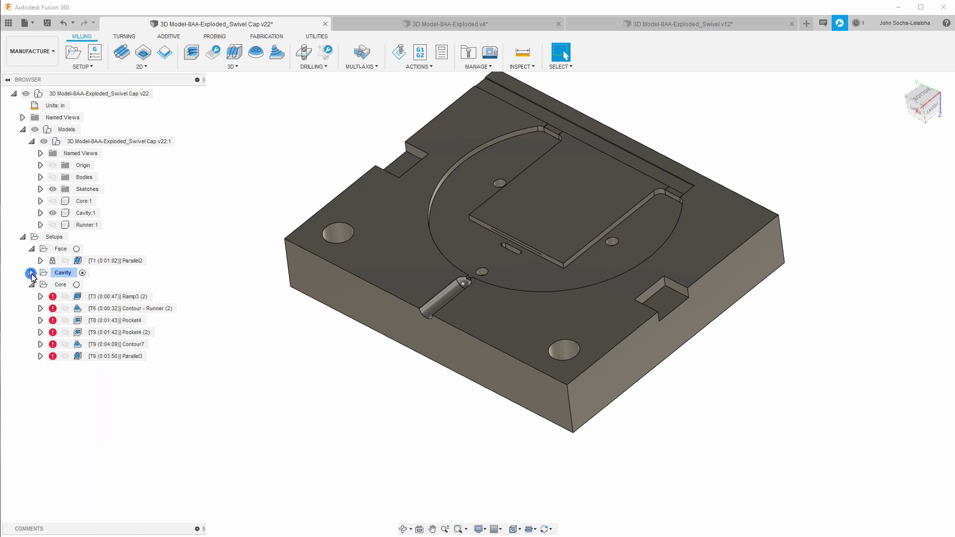
left_click(61, 285)
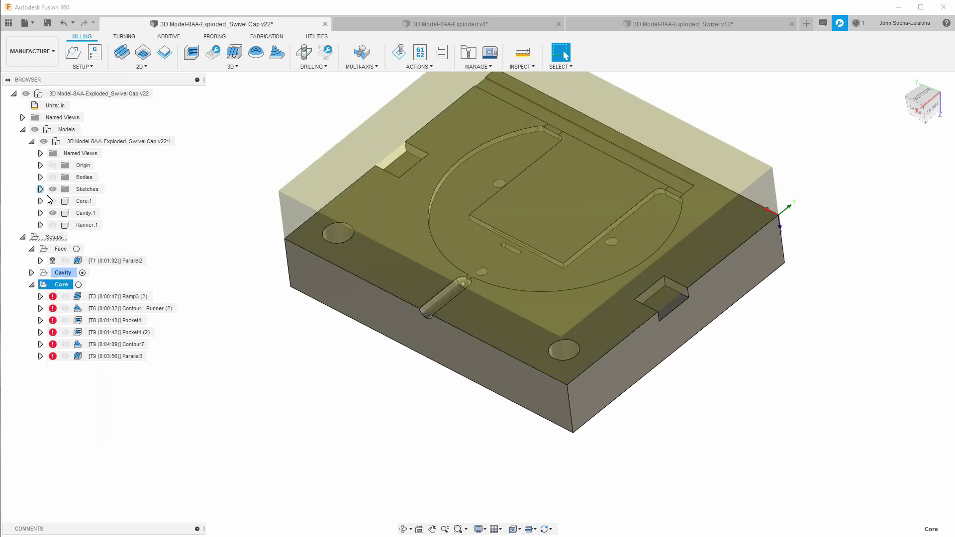
left_click(52, 202)
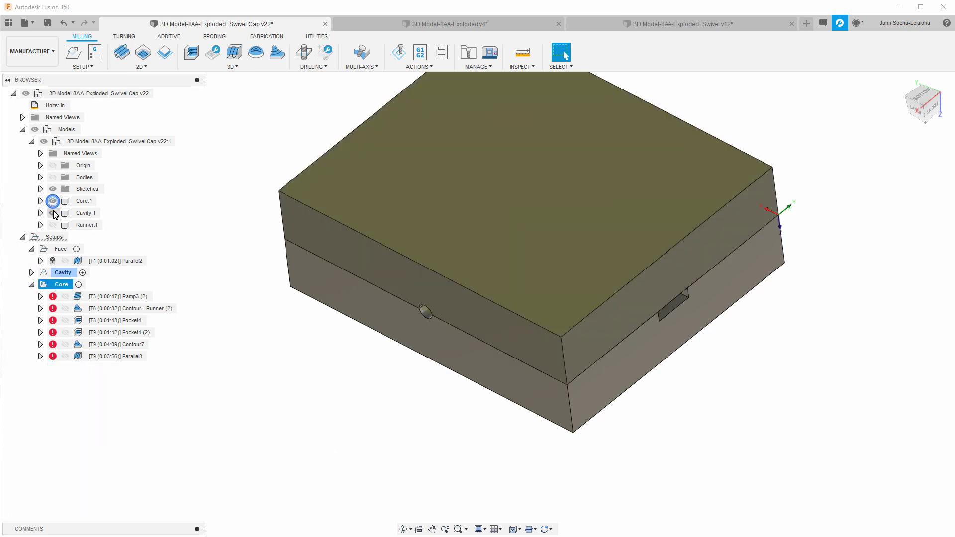
left_click(53, 213)
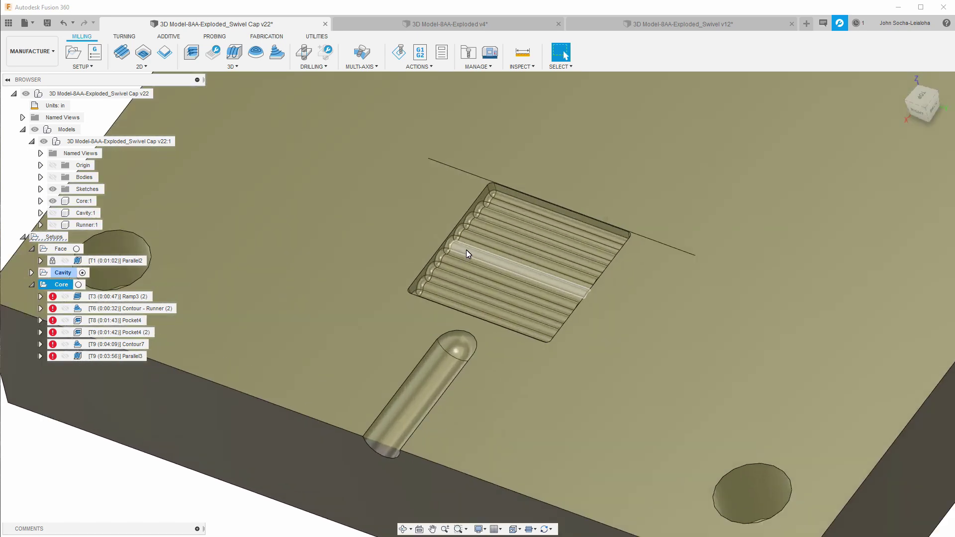
scroll(543, 265, "up", 3)
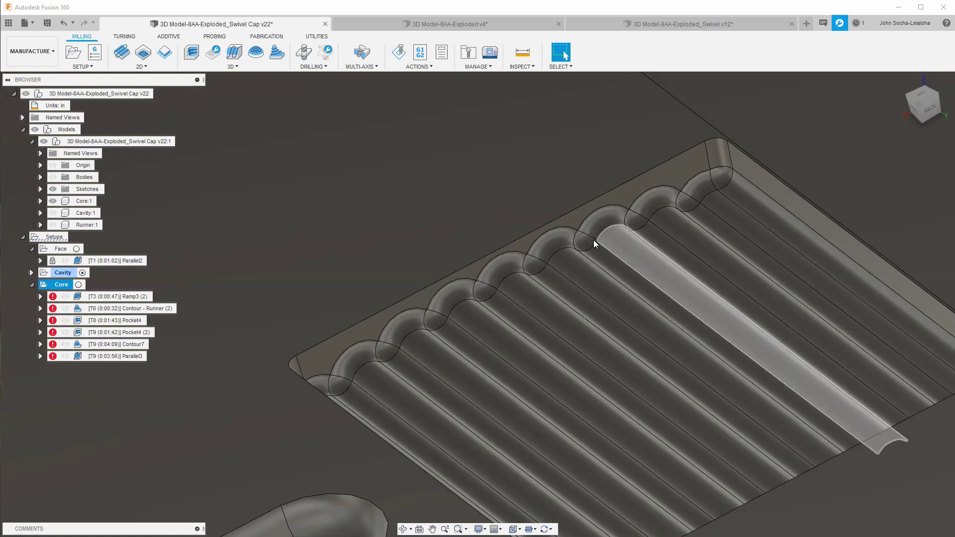
scroll(593, 239, "down", 8)
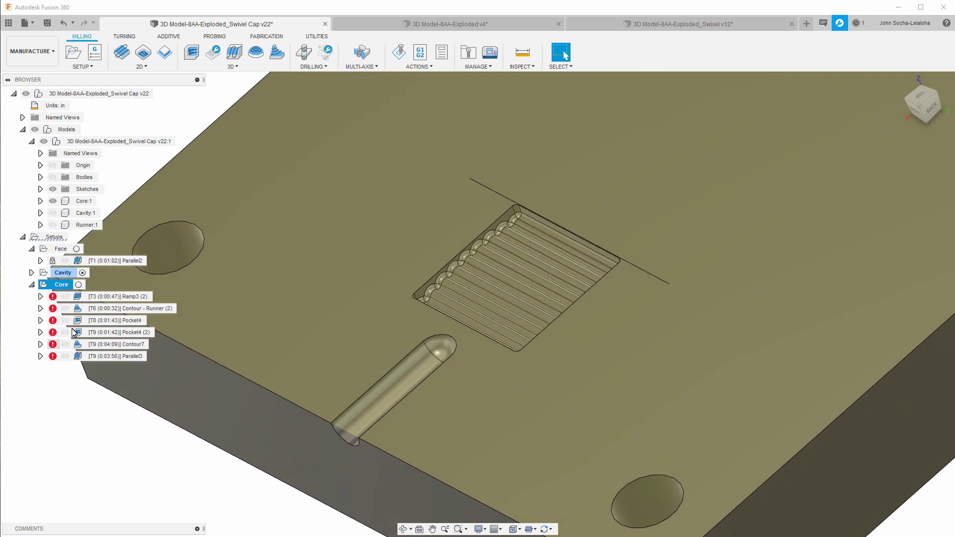
- Examine the Core setup's Ramp3 (2), Contour - Runner (2) and Pocket4 toolpaths in the round holes, runner channel and grooved pocket
left_click(122, 297)
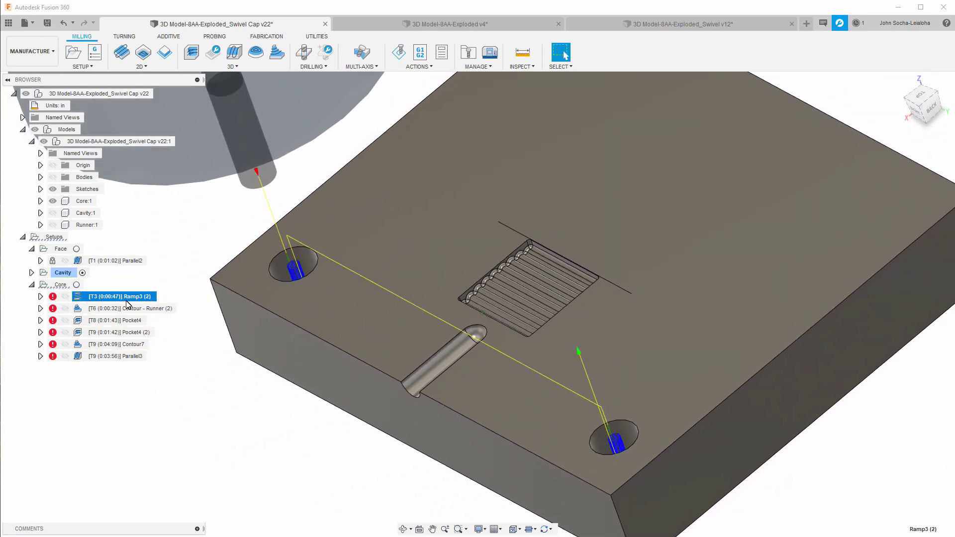
left_click(128, 309)
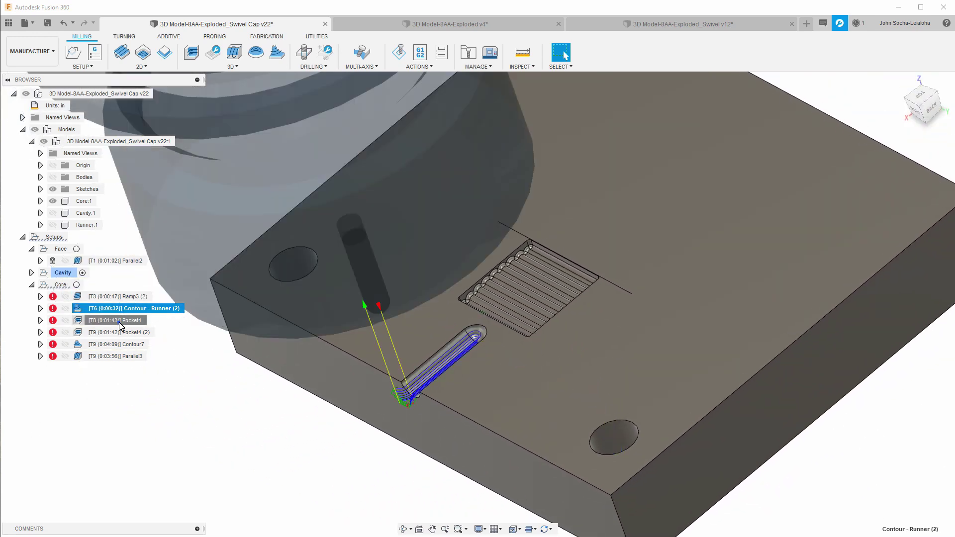
left_click(126, 321)
scroll(278, 412, "up", 5)
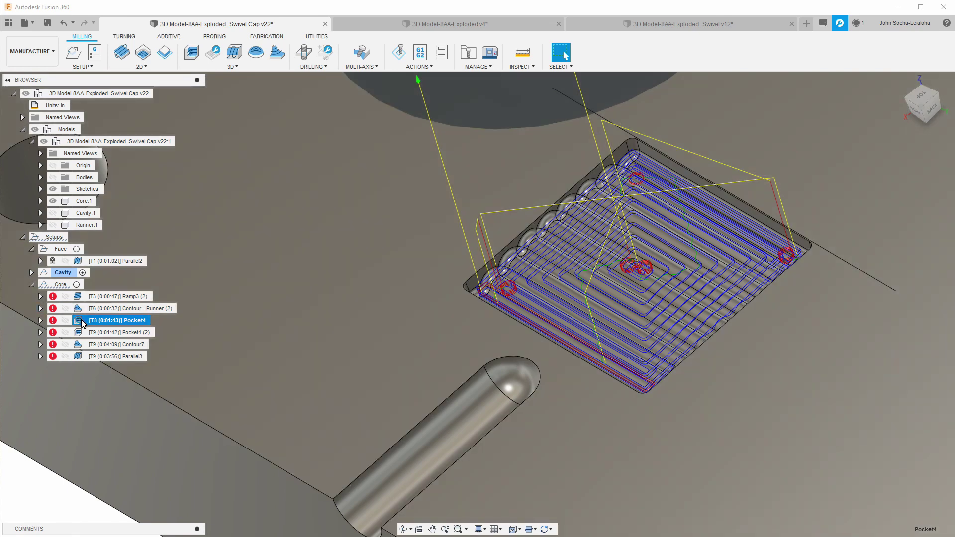
- Open Pocket4 for editing, review its tool, stepdown and stock-to-leave settings, and cancel without changes
right_click(83, 321)
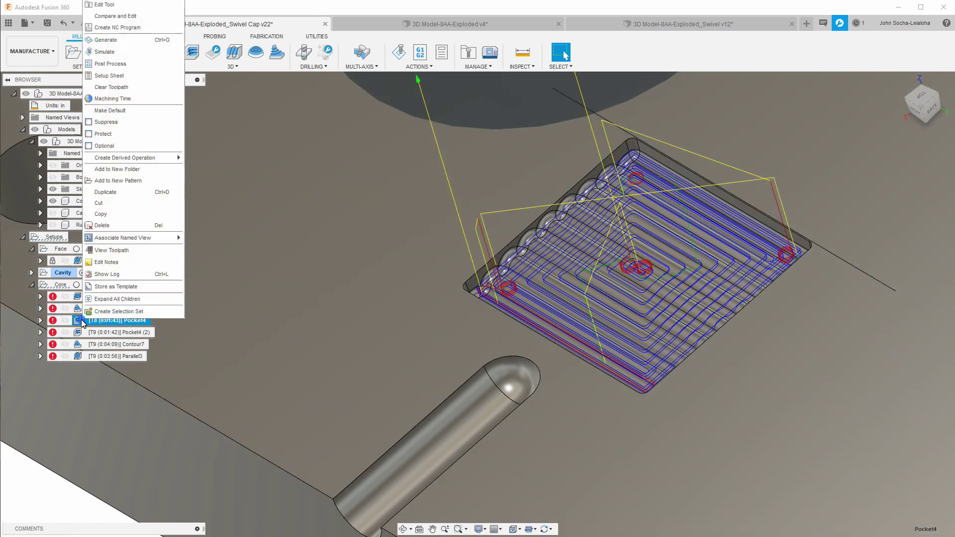
left_click(104, 5)
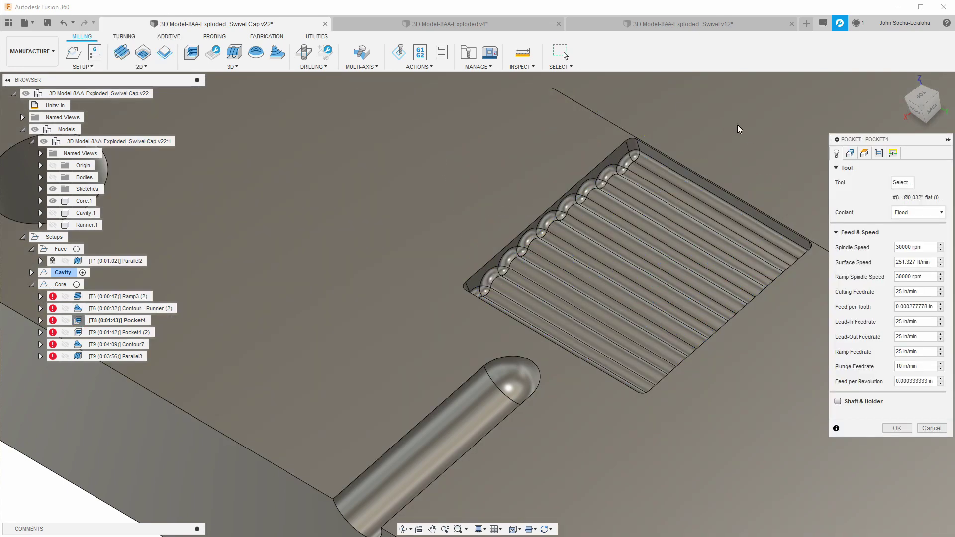
left_click(879, 153)
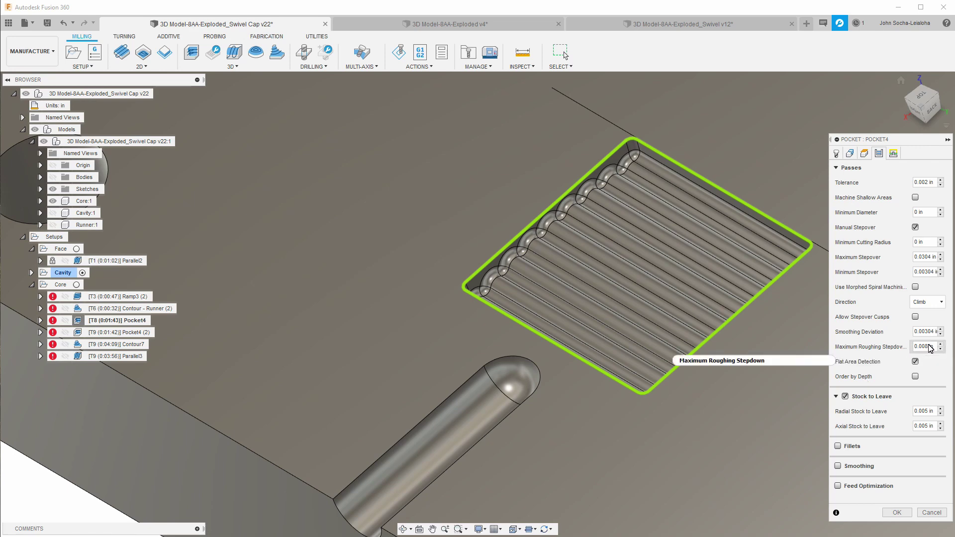
mouse_move(931, 350)
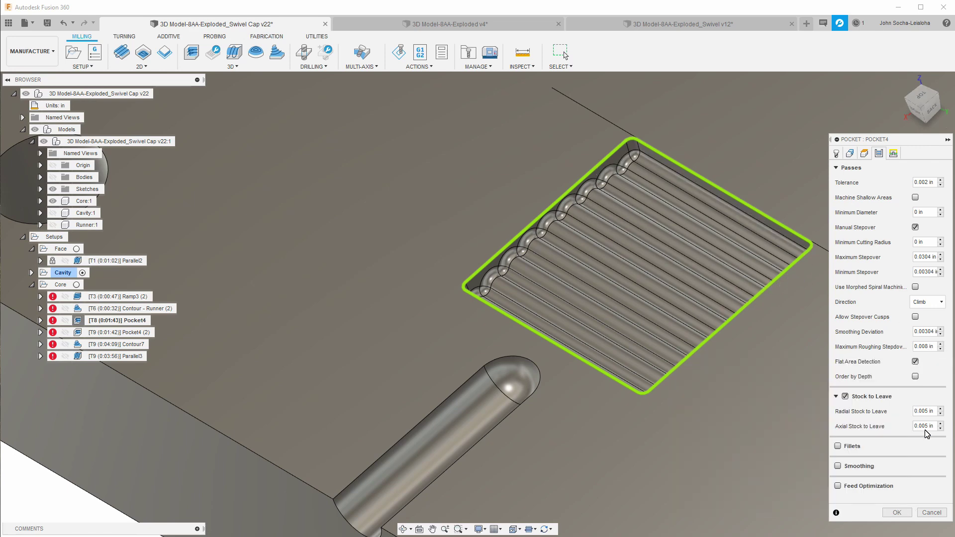
left_click(932, 513)
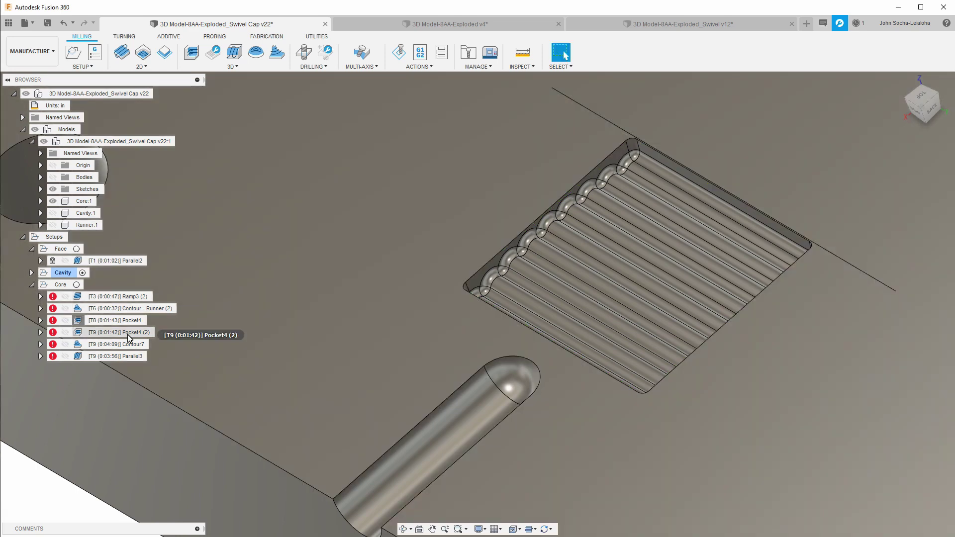
- Examine the Pocket4 (2) toolpath along the pocket's grooves and compare its end mill with the one Pocket4 uses
left_click(127, 323)
left_click(129, 333)
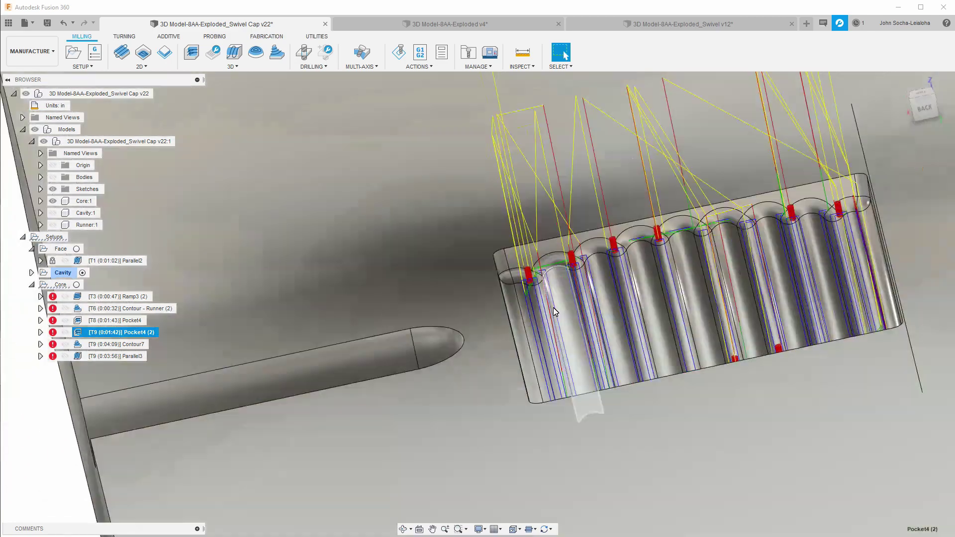
middle_click_drag(556, 312, 598, 293, "shift")
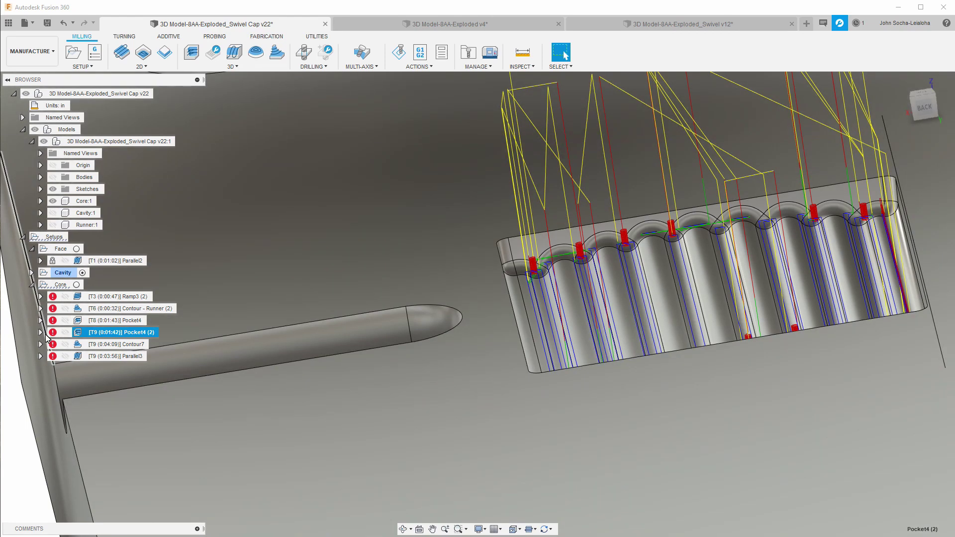
left_click(41, 321)
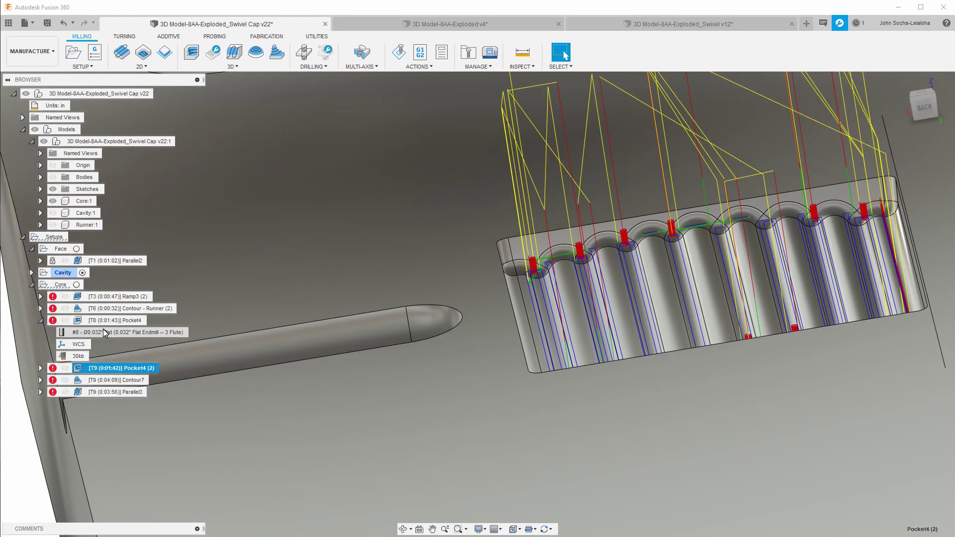
left_click(40, 321)
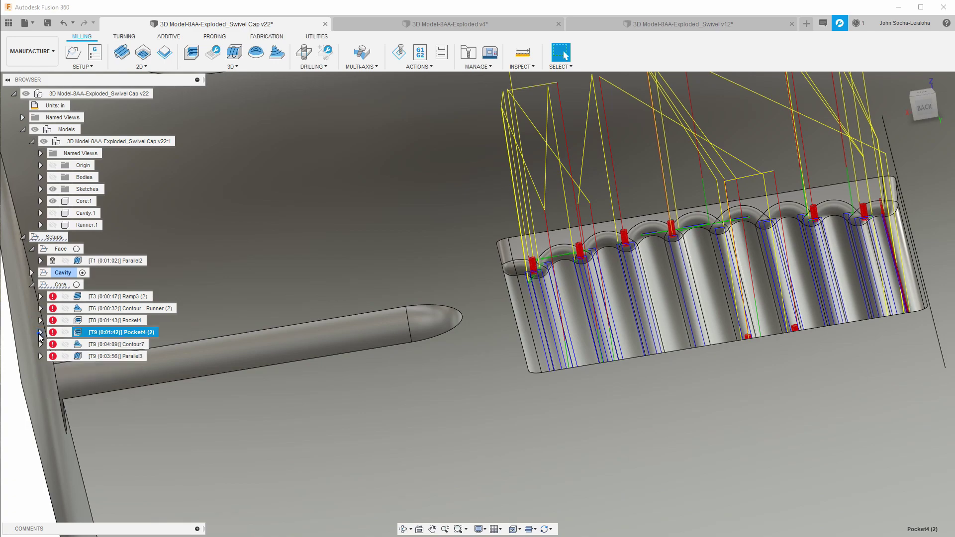
left_click(40, 333)
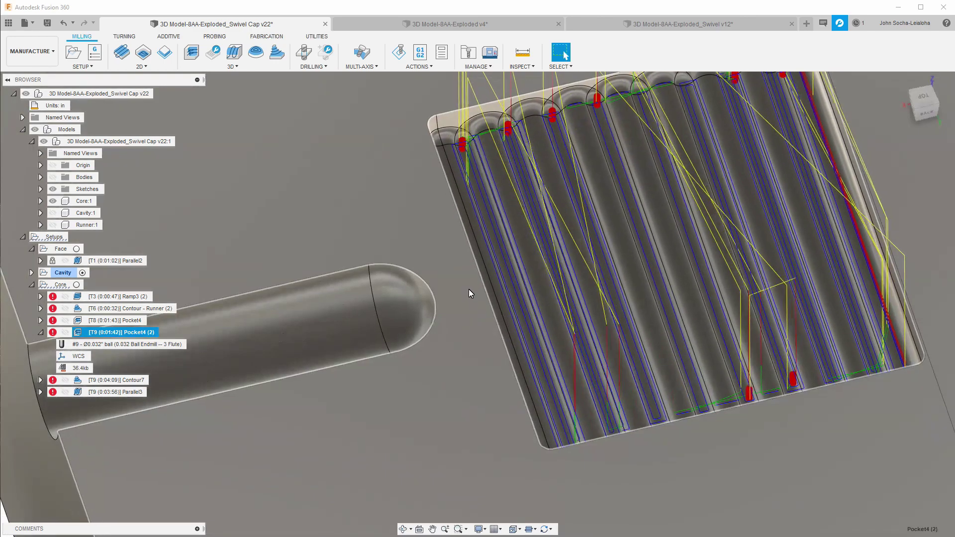
middle_click_drag(469, 289, 550, 296, "shift")
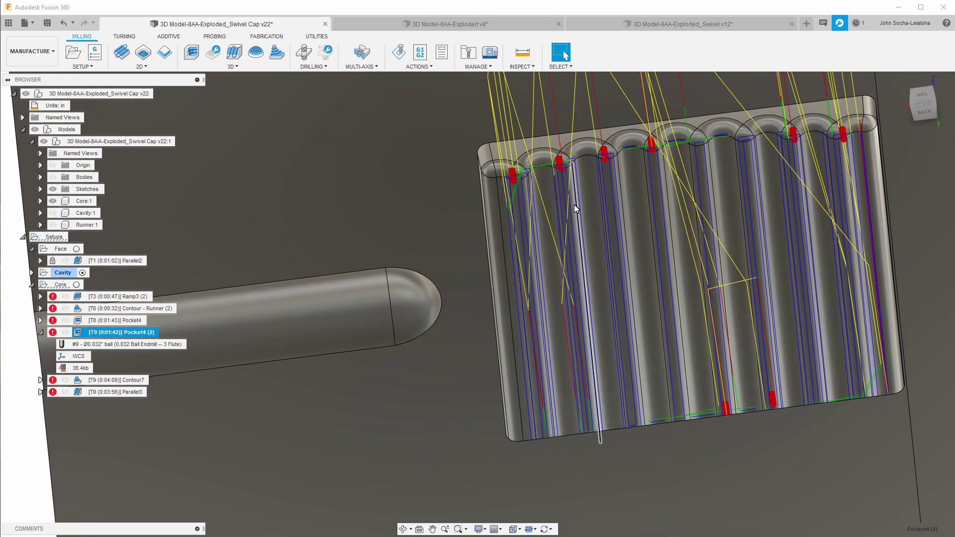
middle_click_drag(572, 267, 527, 293, "shift")
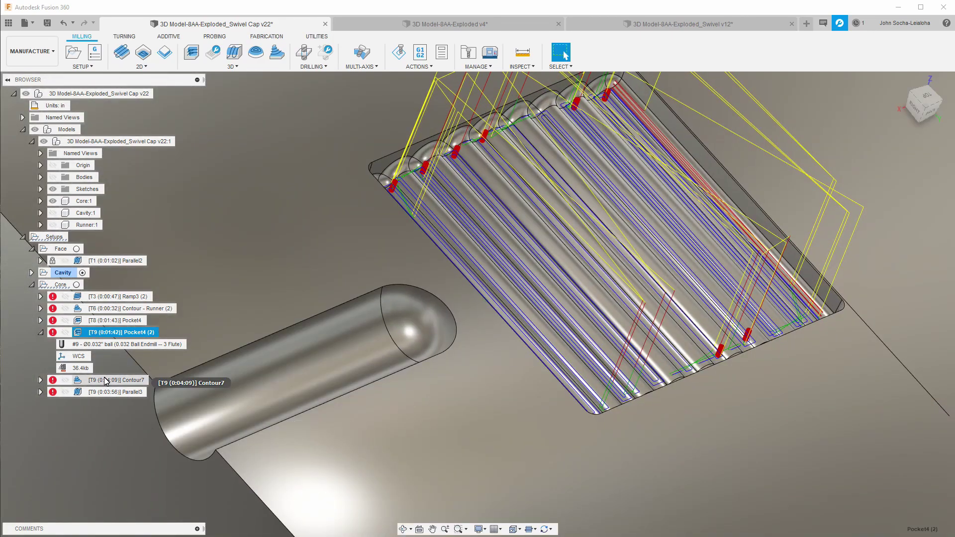
- Inspect the Contour7 and Parallel3 toolpaths over the walls and grooves of the Core's pocket
left_click(106, 381)
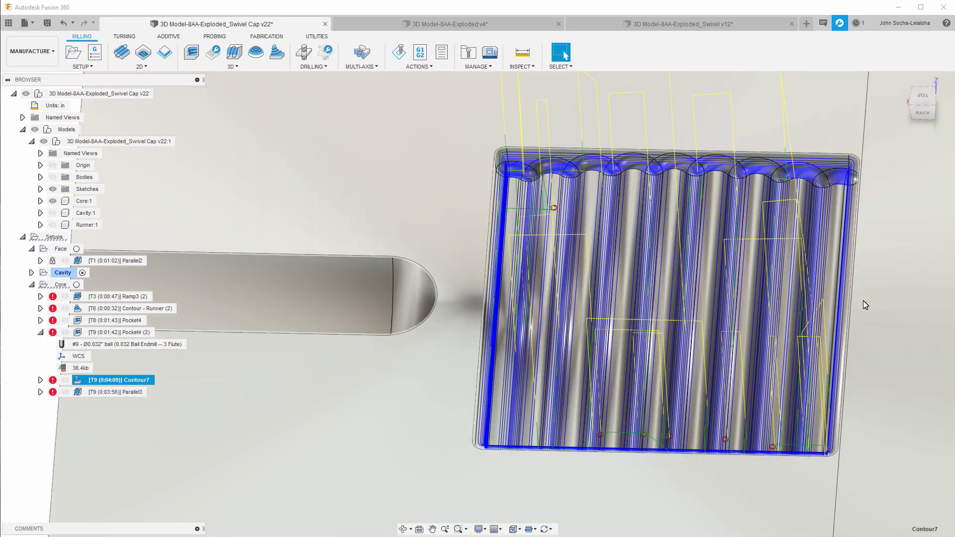
middle_click_drag(625, 308, 184, 411, "shift")
left_click(118, 393)
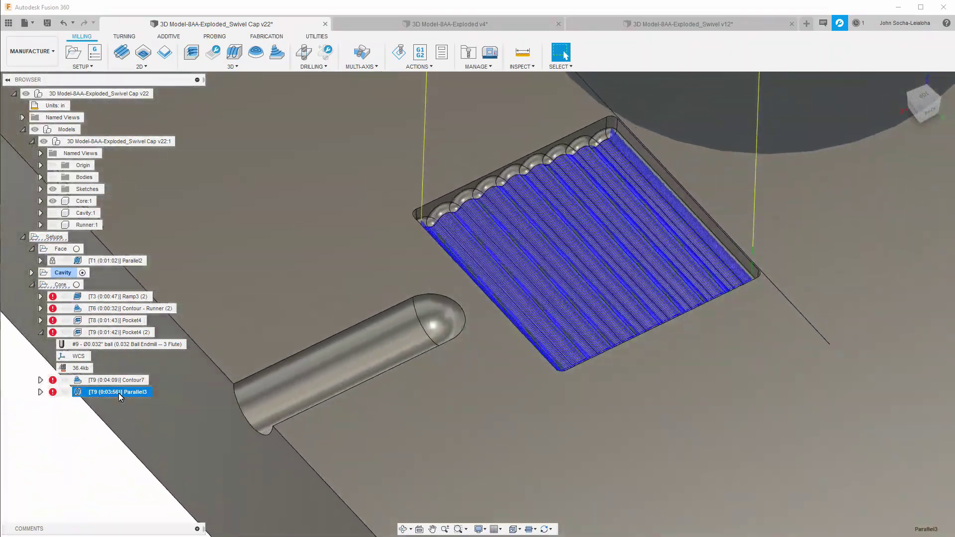
scroll(120, 398, "down", 5)
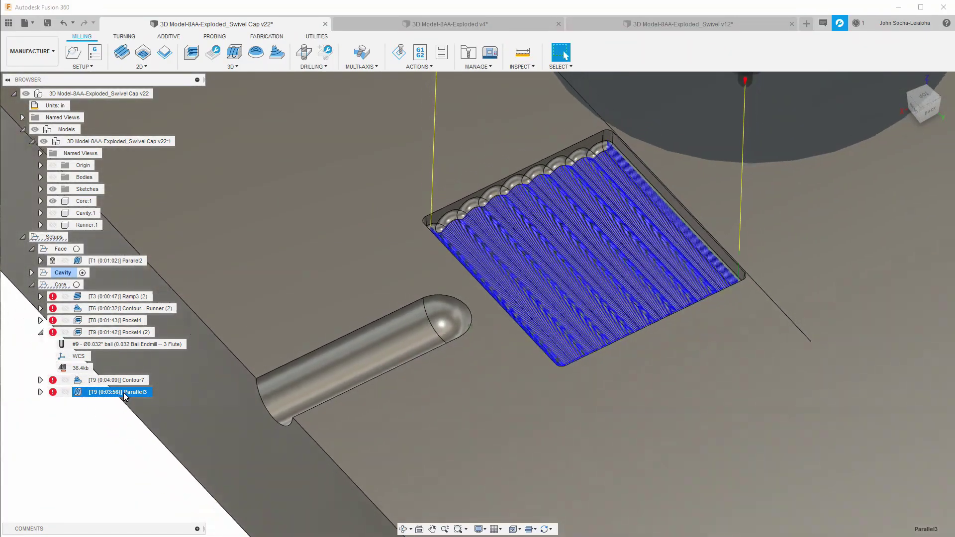
- Simulate the Core setup and advance the machining operation by operation through Pocket4 (2)
left_click(58, 285)
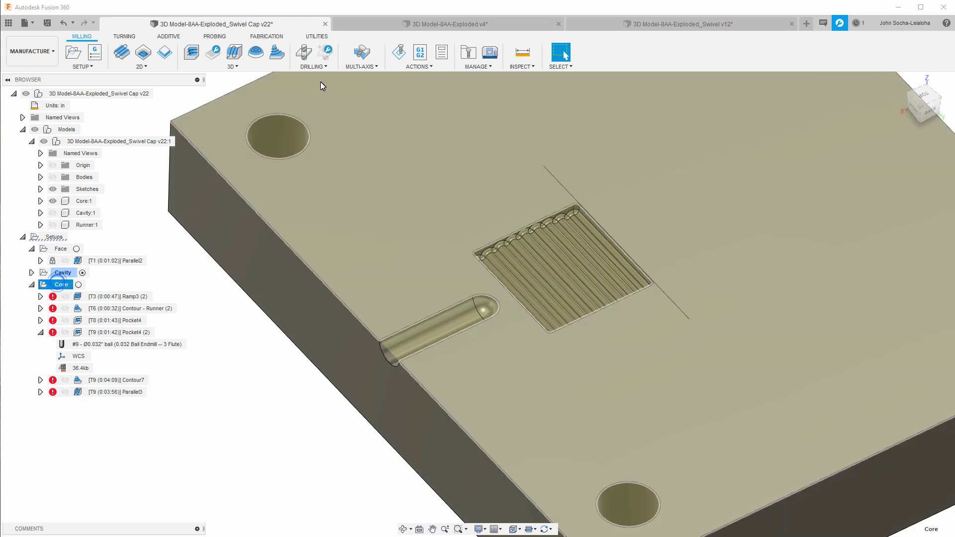
left_click(397, 52)
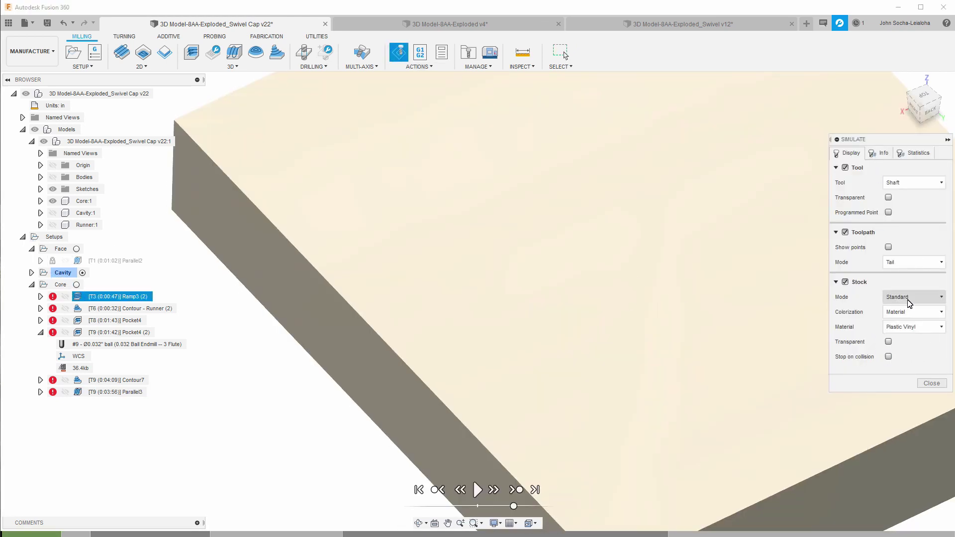
left_click(519, 491)
left_click(520, 490)
left_click(524, 490)
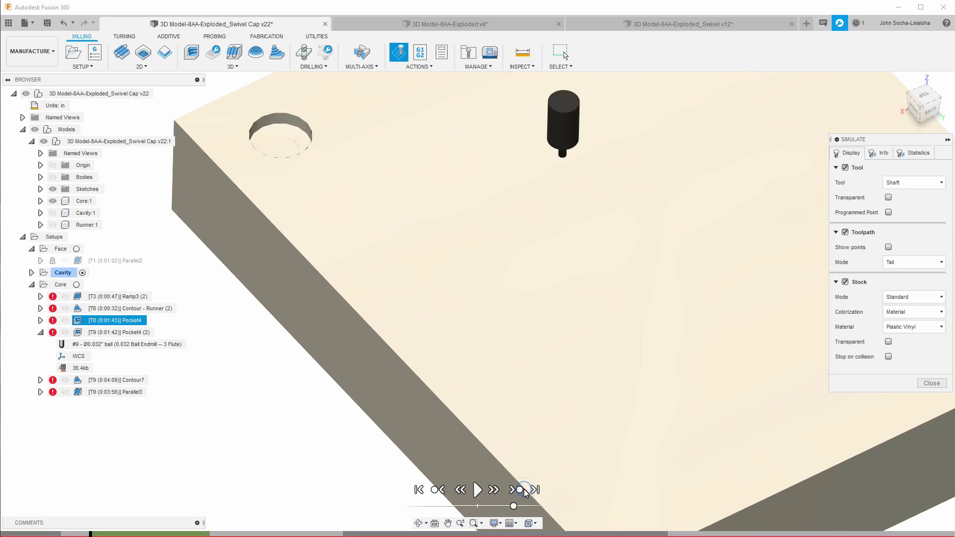
left_click(520, 490)
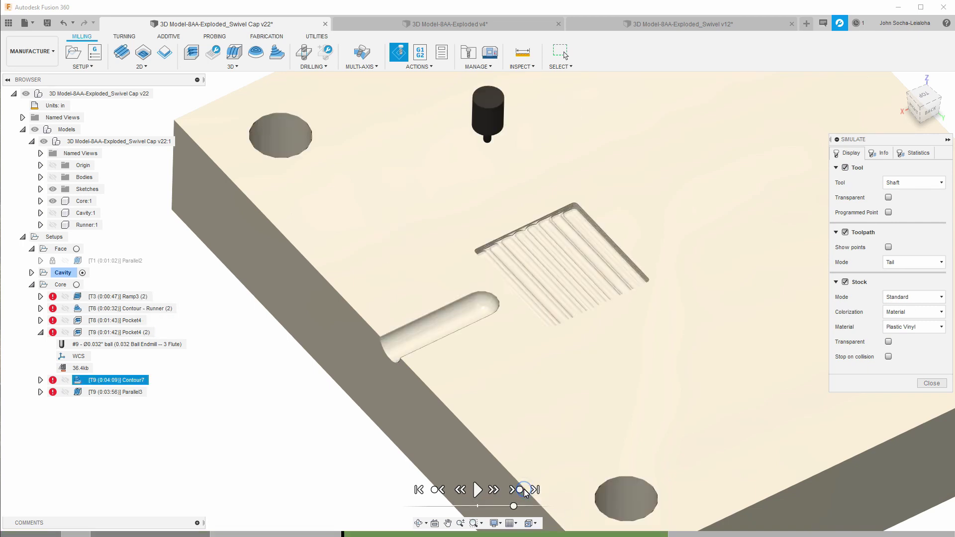
- Inspect the rough grooves and stepped walls left in the Core's pocket after Pocket4 (2)
scroll(262, 369, "up", 2)
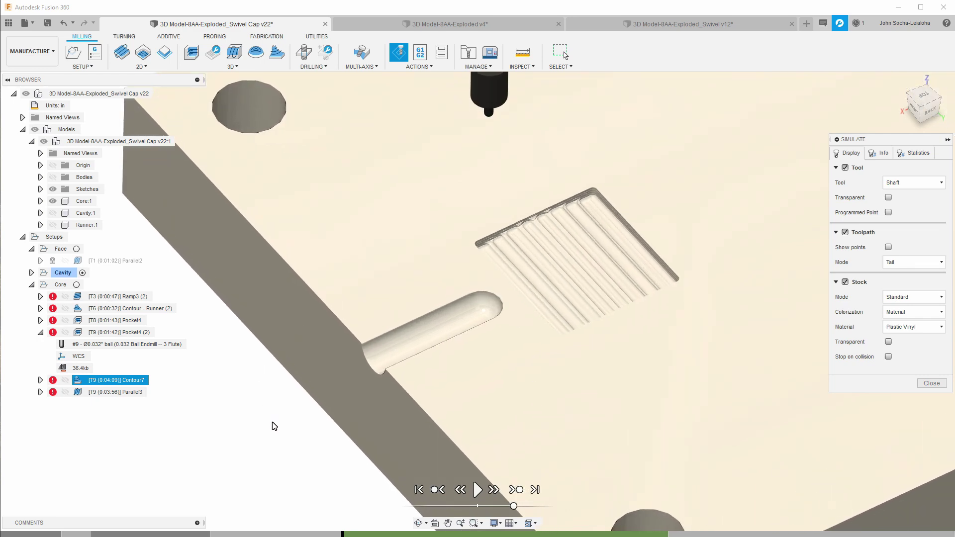
middle_click_drag(272, 424, 272, 428, "shift")
scroll(603, 277, "up", 8)
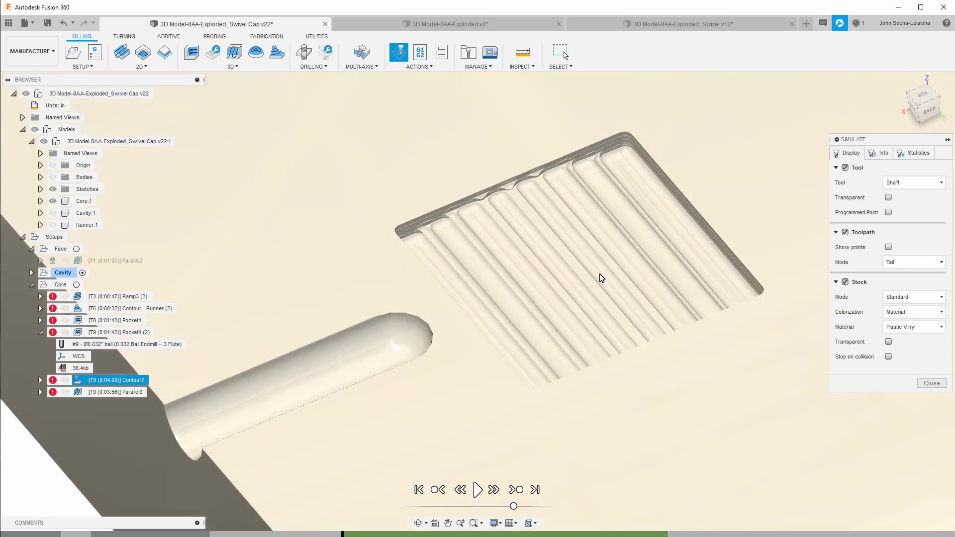
scroll(508, 250, "down", 6)
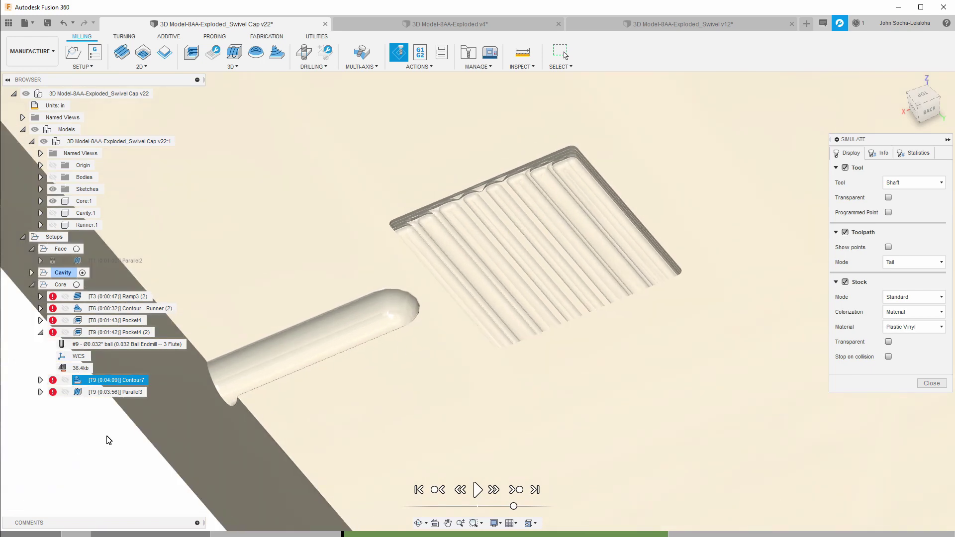
- Advance the simulation through Contour7 and inspect the pocket's walls and grooves up close
left_click(516, 490)
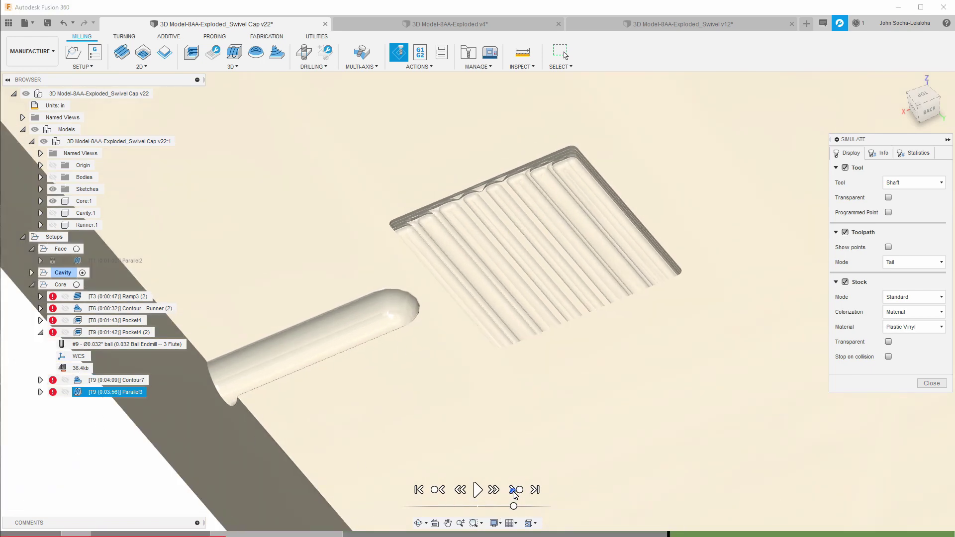
scroll(471, 259, "up", 5)
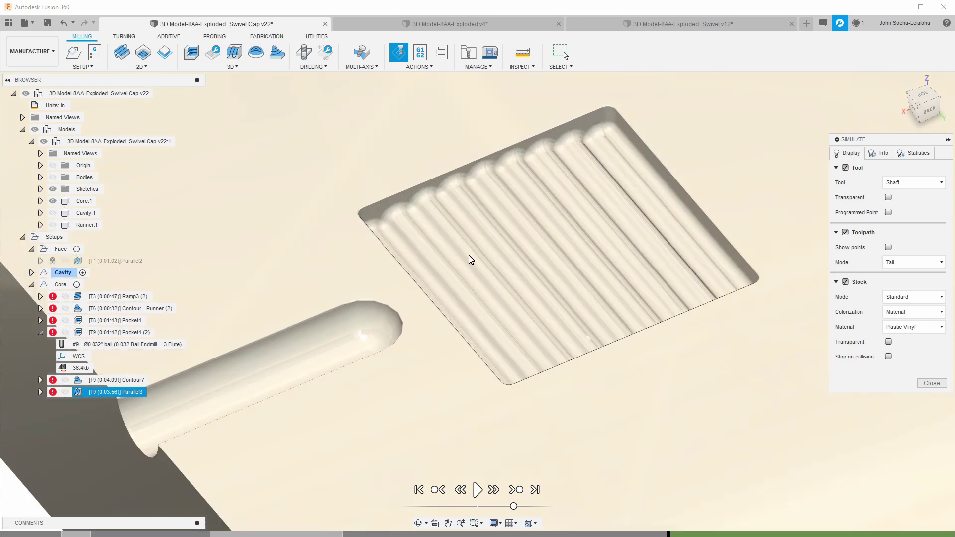
scroll(403, 276, "down", 4)
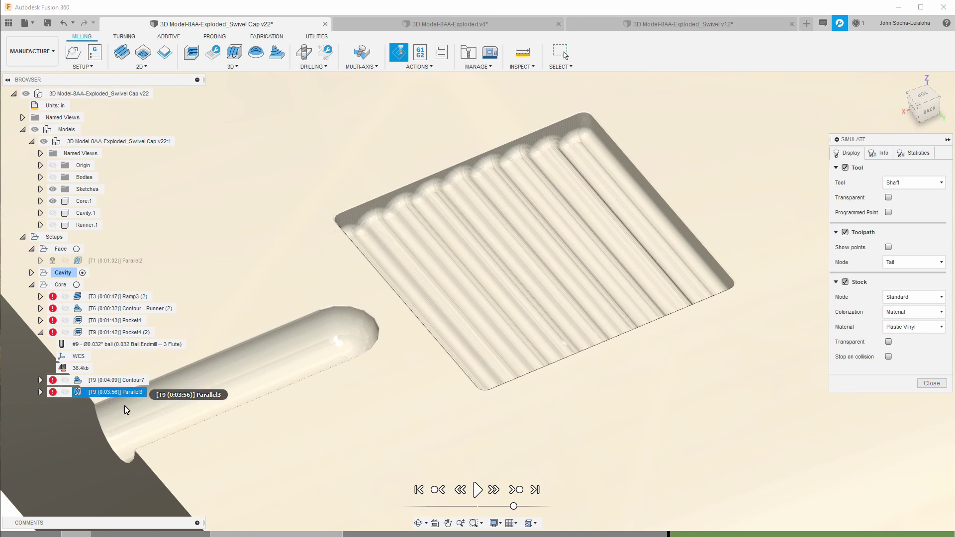
- Run Parallel3 to its end, return to its start and run it again to compare the groove finish
left_click(517, 490)
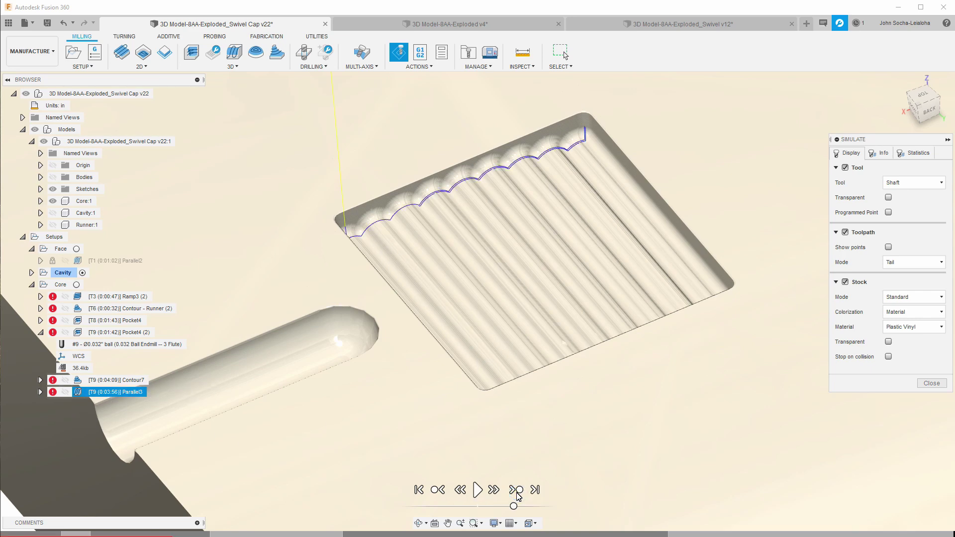
left_click(536, 490)
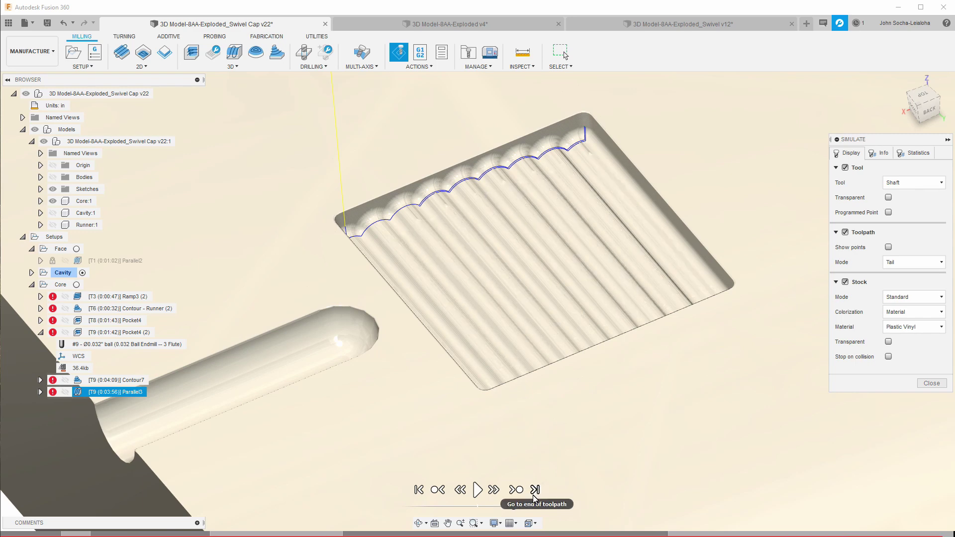
left_click(534, 493)
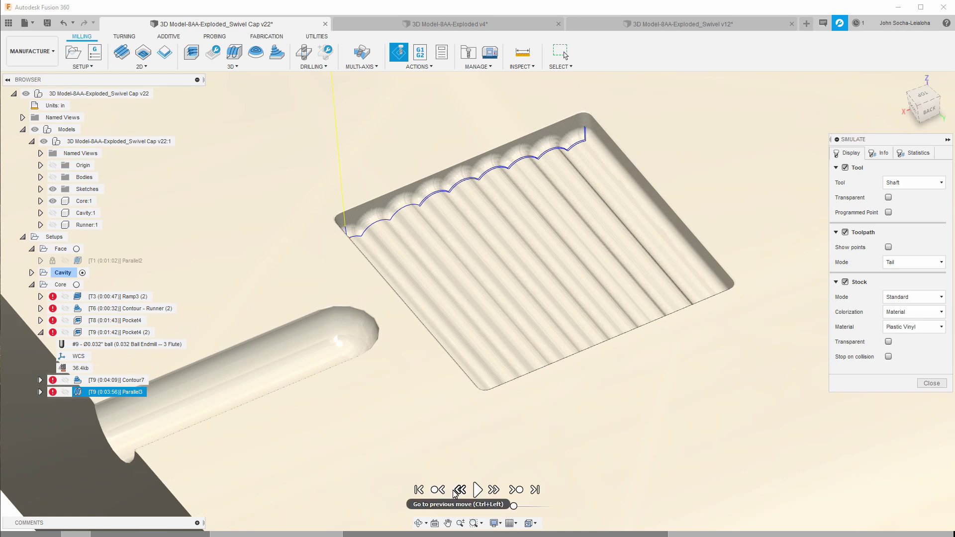
left_click(438, 492)
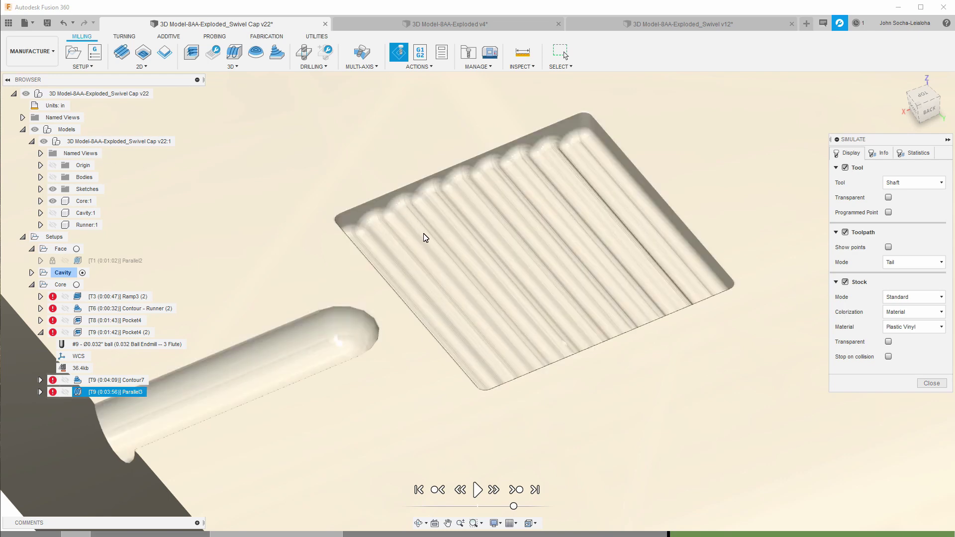
left_click(521, 493)
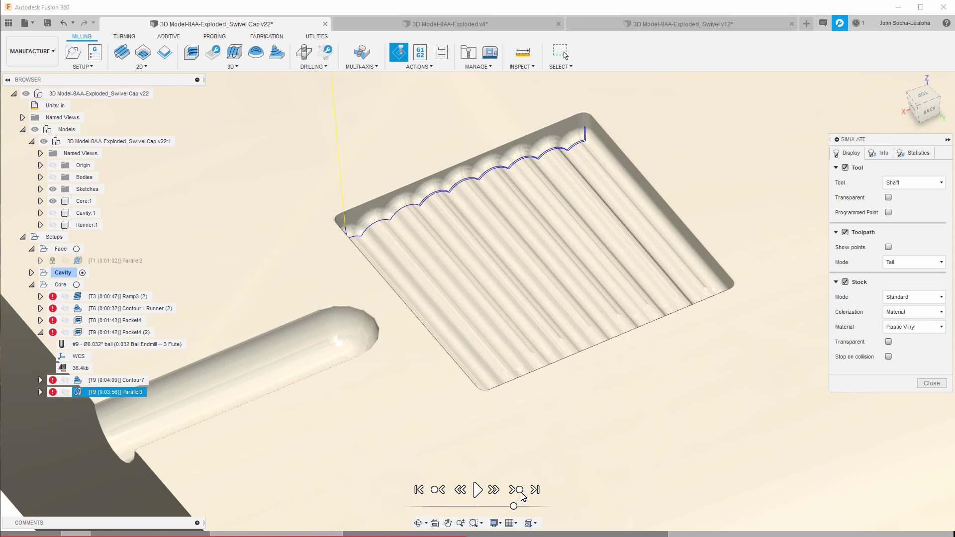
- Examine the simulated groove surfaces of the Core's pocket after Parallel3 from several angles and distances
scroll(457, 259, "up", 2)
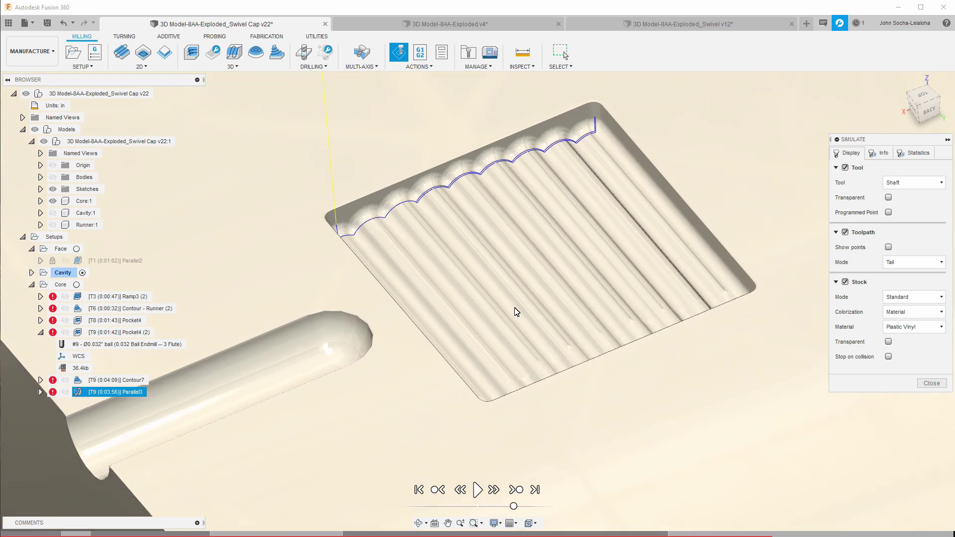
scroll(562, 331, "down", 3)
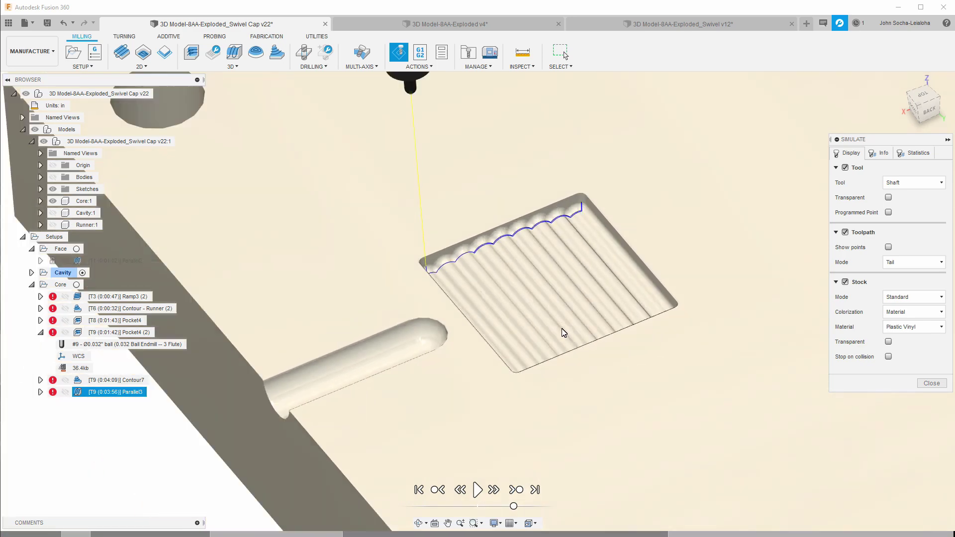
scroll(563, 331, "up", 5)
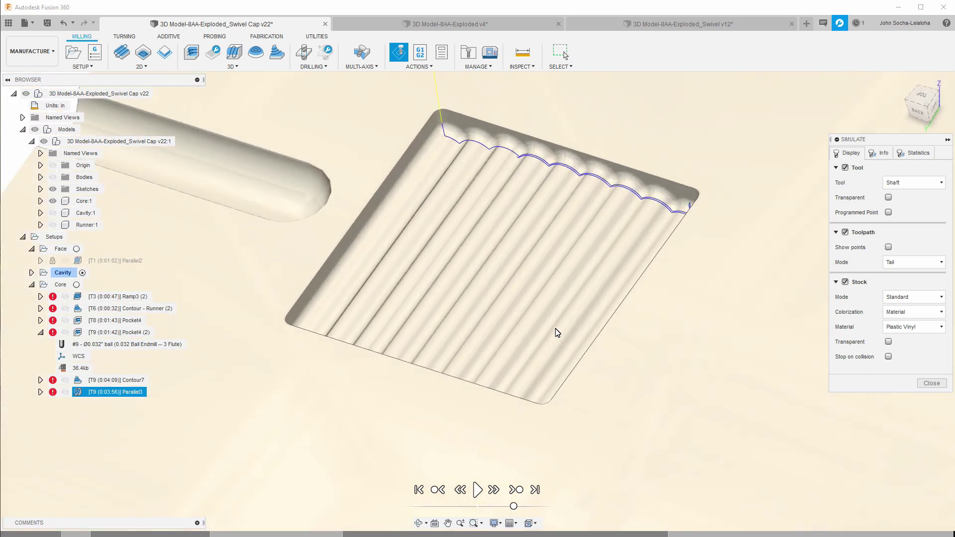
scroll(538, 229, "up", 3)
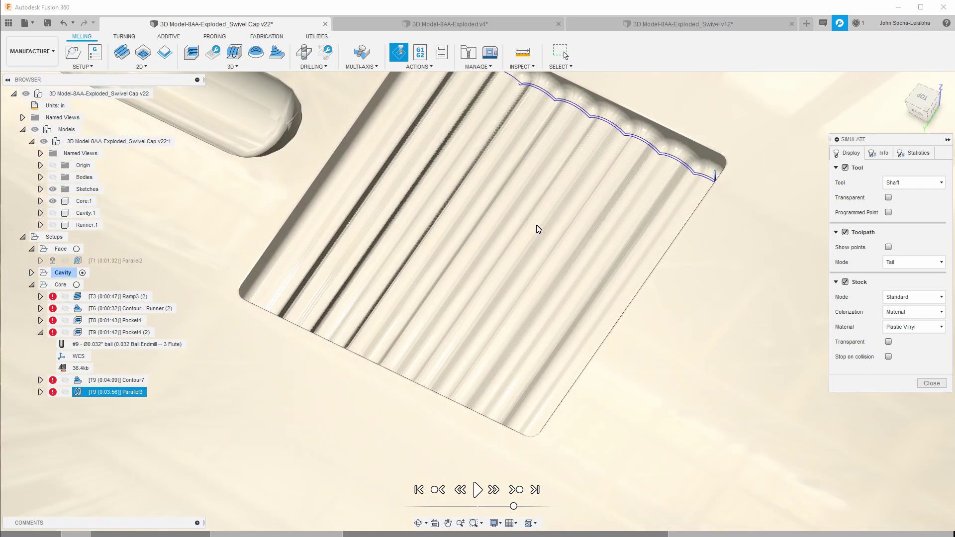
middle_click_drag(536, 225, 474, 299, "shift")
mouse_move(508, 245)
middle_mouse_down("shift")
mouse_move(542, 210)
mouse_move(563, 222)
mouse_move(435, 203)
mouse_move(450, 165)
middle_mouse_up("shift")
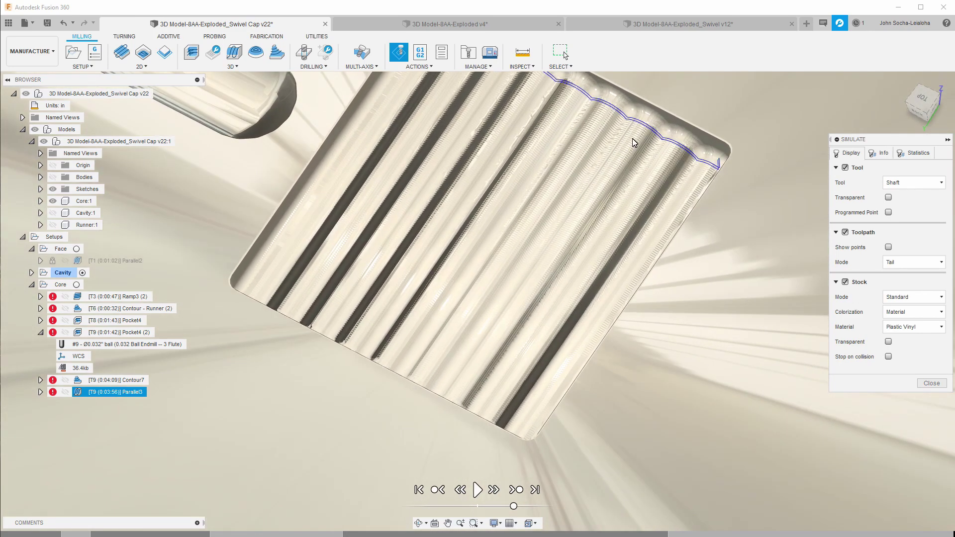
scroll(605, 211, "down", 5)
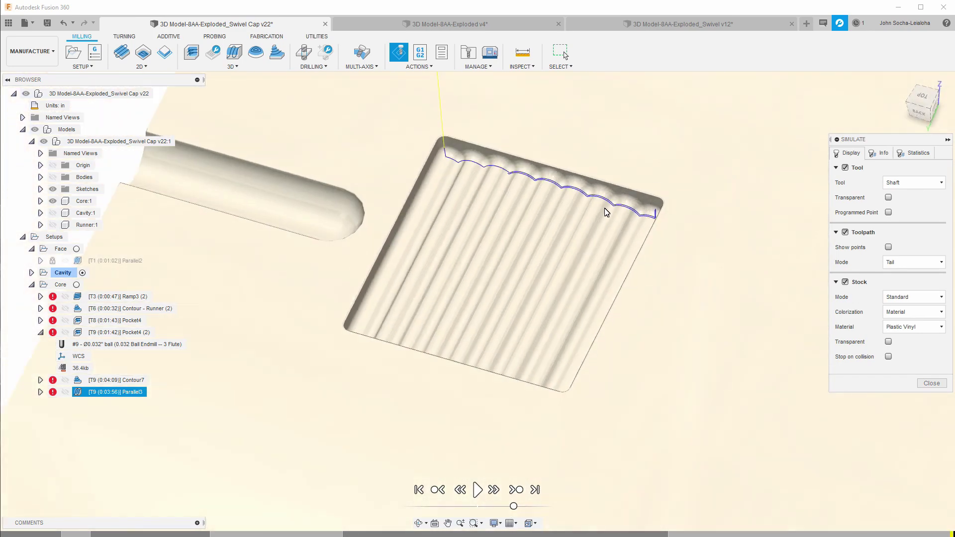
middle_click_drag(605, 208, 604, 215, "shift")
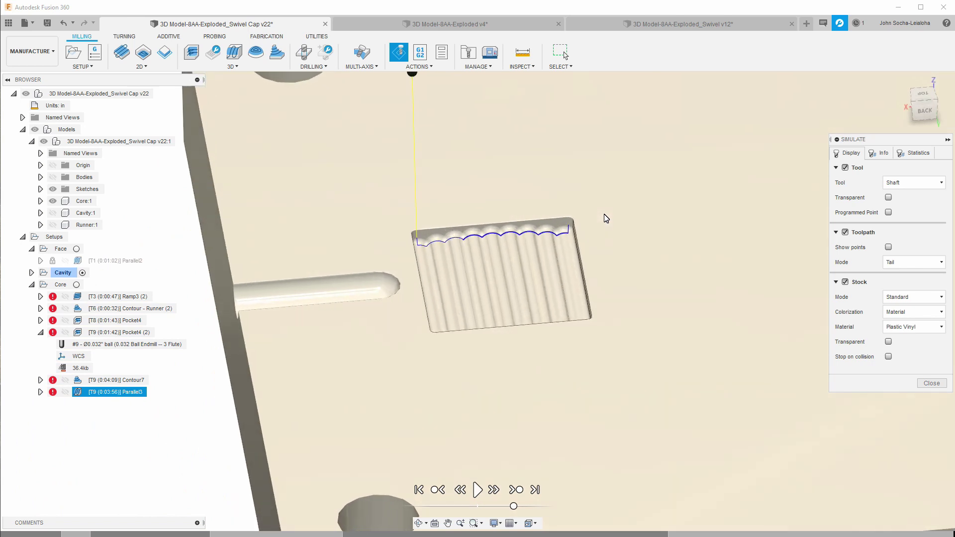